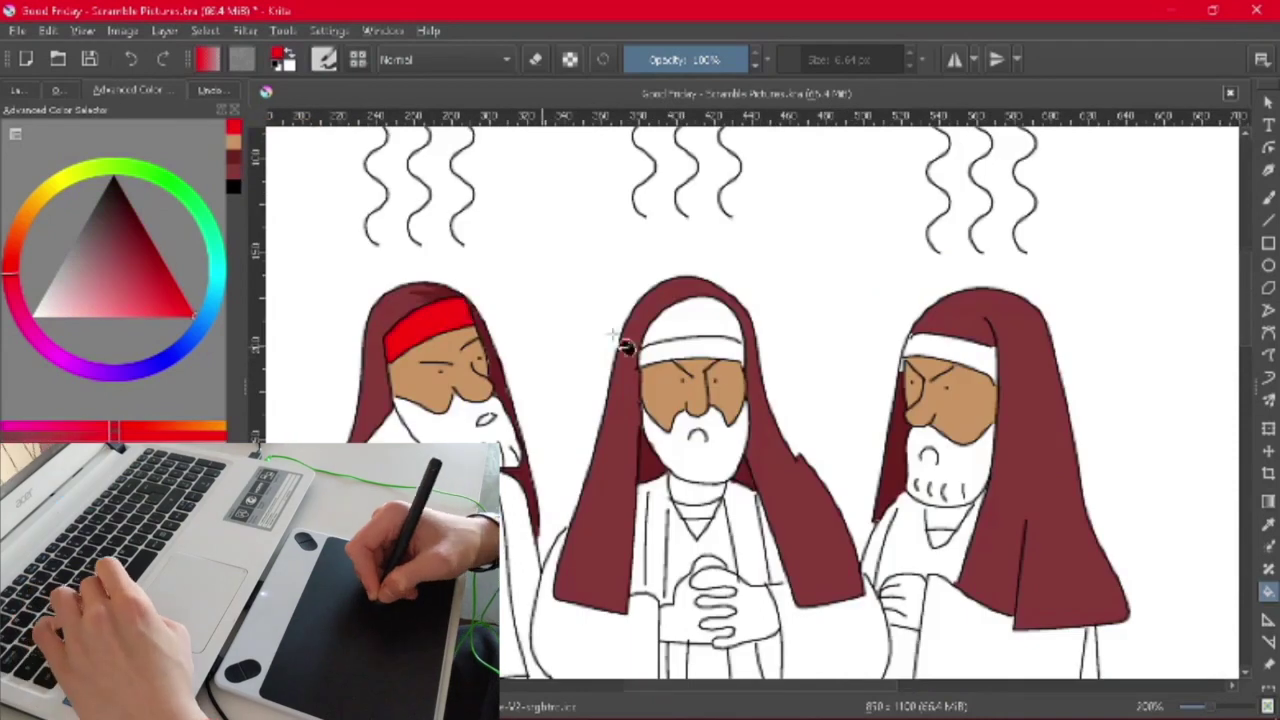
Colour the middle and right men's headbands red and fill the inside of the middle man's hood with dark maroon
scroll(985, 360, "up", 4)
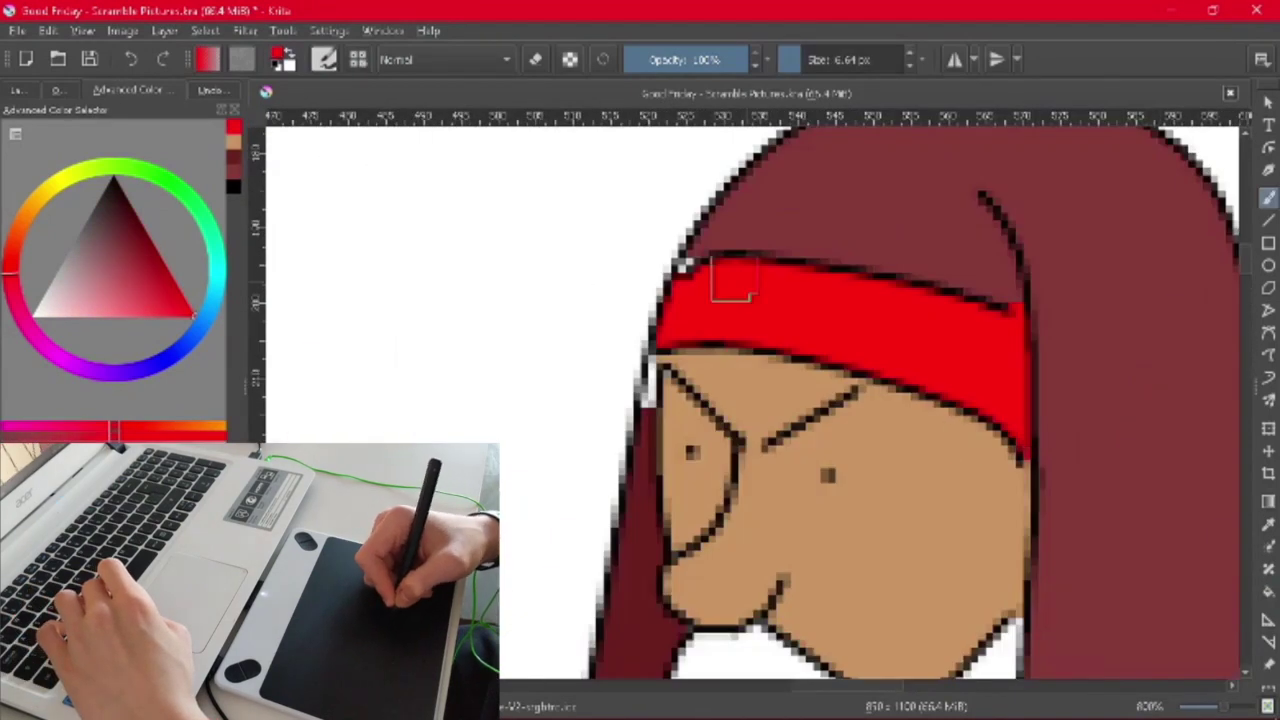
scroll(662, 347, "down", 4)
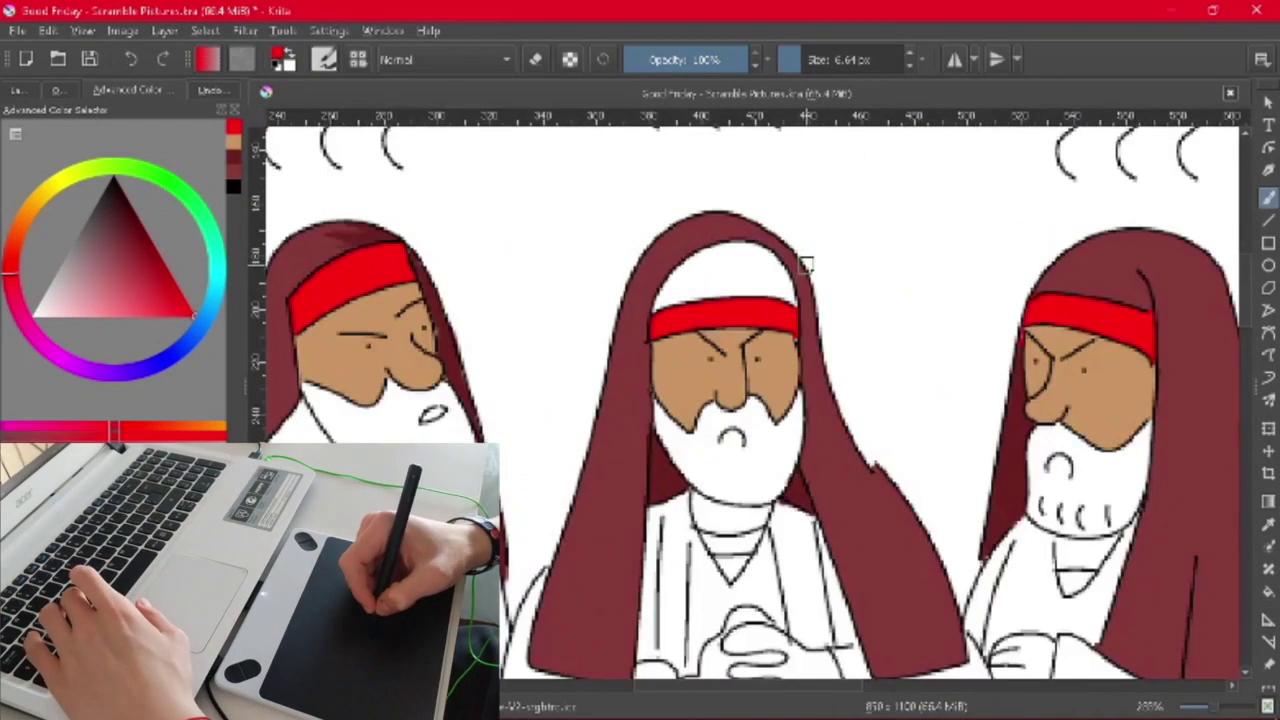
left_click(806, 266, "ctrl")
key("f")
left_click(728, 288)
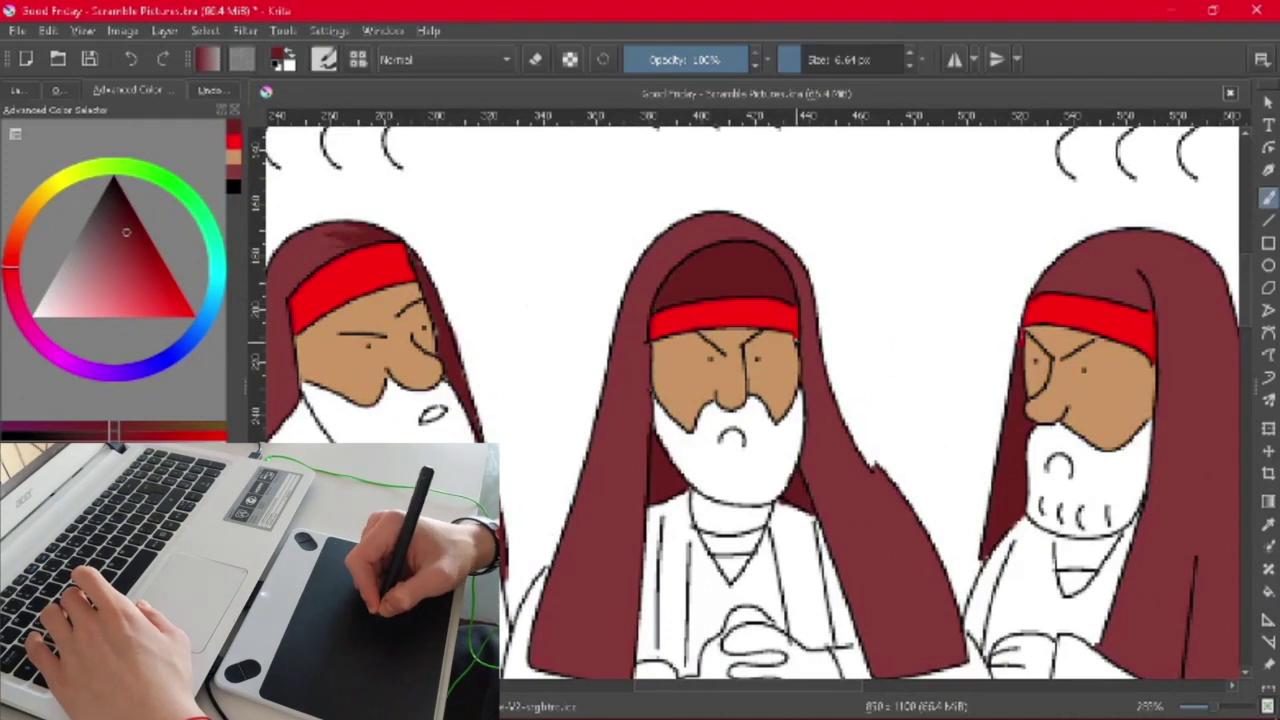
Choose darker tones and fill the beards of the left and middle men
left_click_drag(165, 298, 118, 193)
left_click(408, 434)
left_click(735, 468)
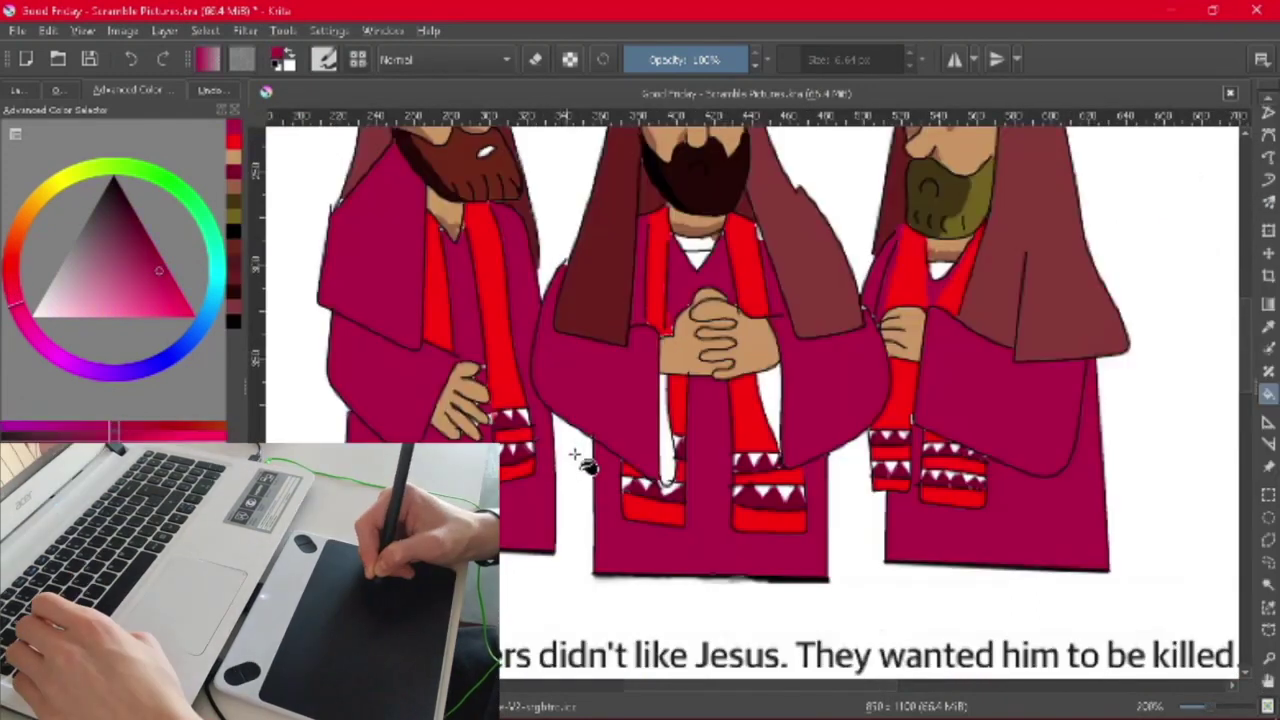
Shade the sleeves and folds of the middle and right men's magenta robes with a darker magenta
scroll(613, 380, "down", 3)
scroll(609, 380, "up", 6)
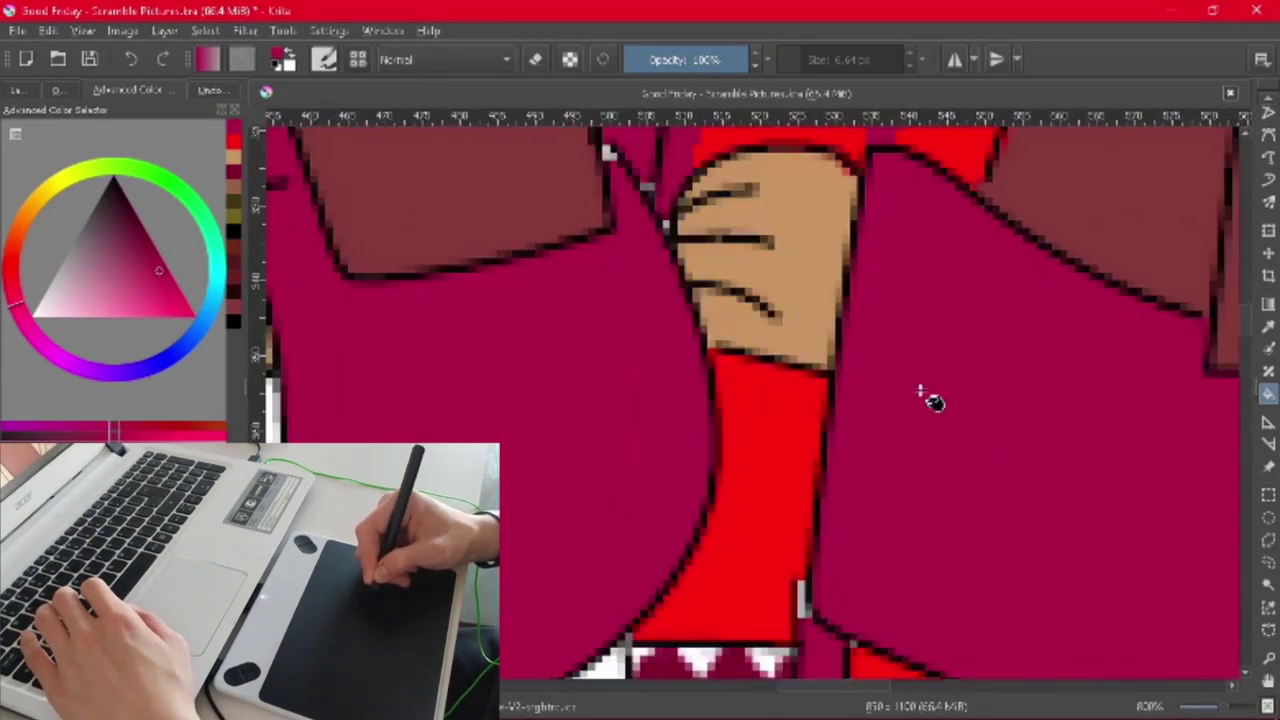
left_click_drag(700, 420, 890, 300)
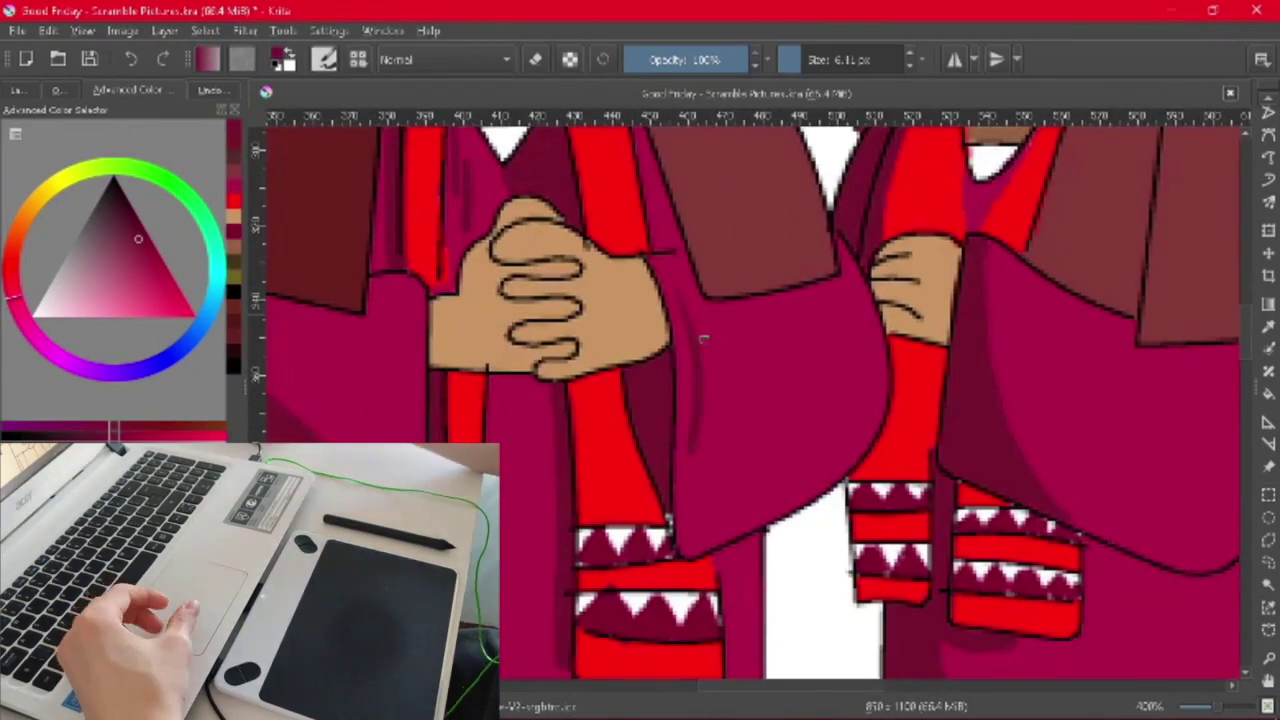
left_click_drag(700, 337, 890, 337)
left_click_drag(648, 400, 668, 290)
key("ctrl+z")
left_click_drag(650, 400, 673, 282)
scroll(674, 282, "down", 5)
scroll(768, 274, "up", 2)
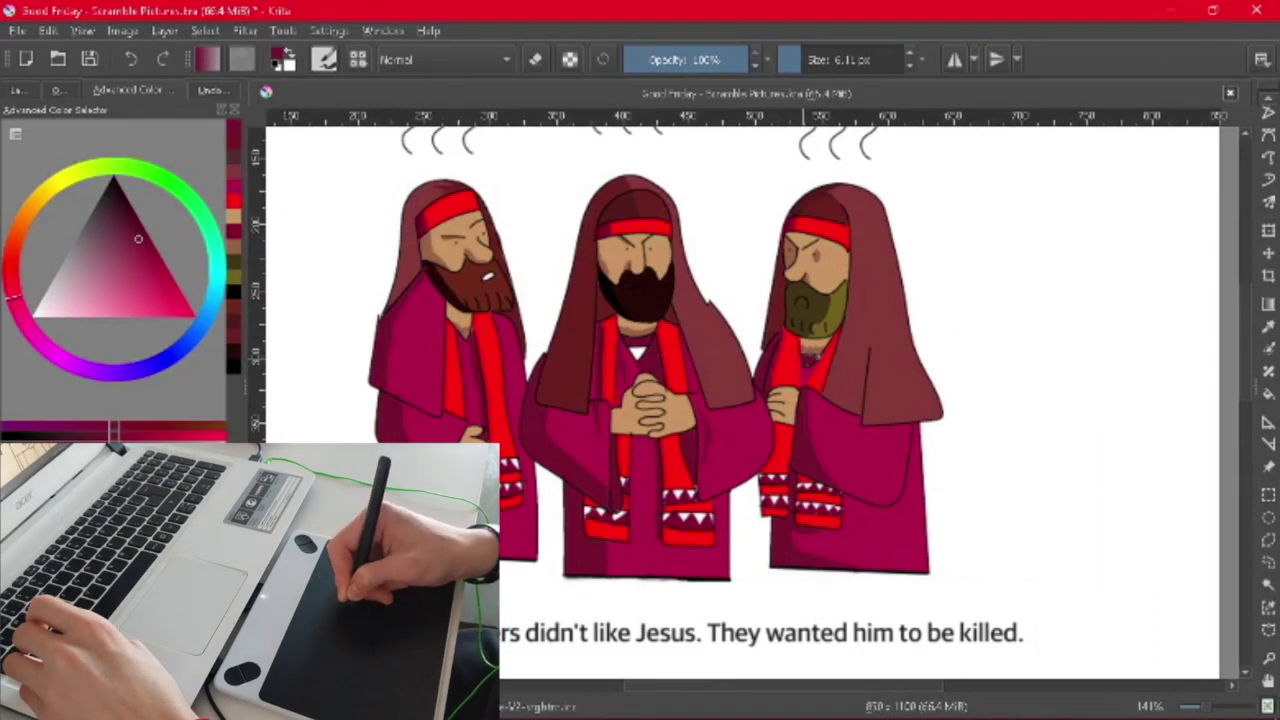
scroll(858, 276, "up", 8)
scroll(631, 214, "down", 6)
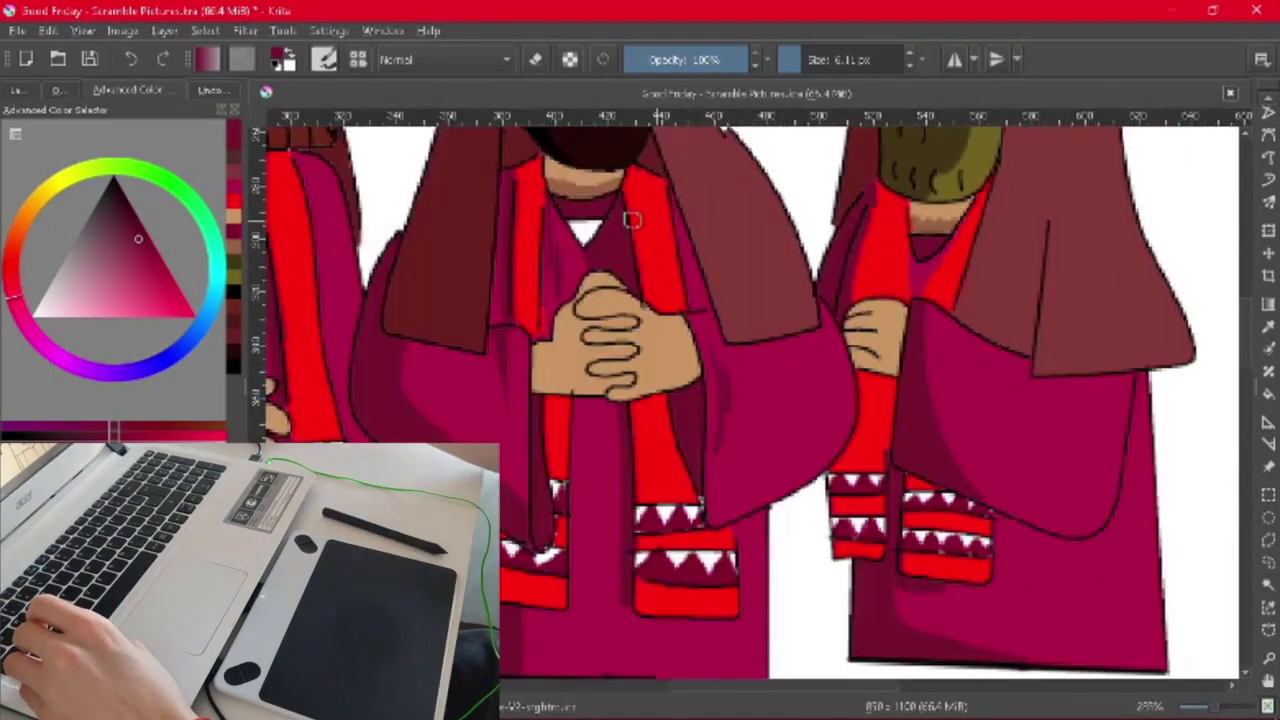
scroll(631, 214, "up", 8)
scroll(571, 271, "down", 2)
left_click(590, 295)
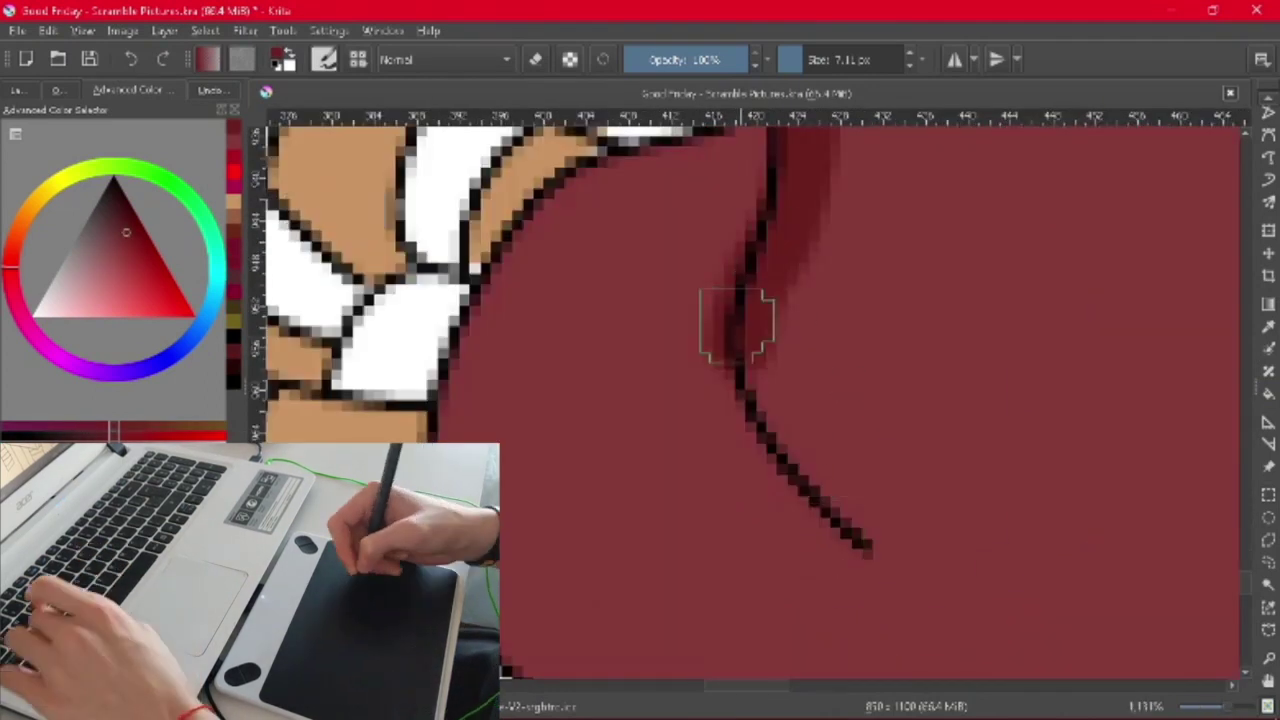
Shade the back and folds of the praying figure's maroon robe with dark maroon
mouse_move(737, 391)
left_mouse_down()
mouse_move(829, 543)
mouse_move(510, 577)
left_mouse_up()
key("f")
left_click(634, 475)
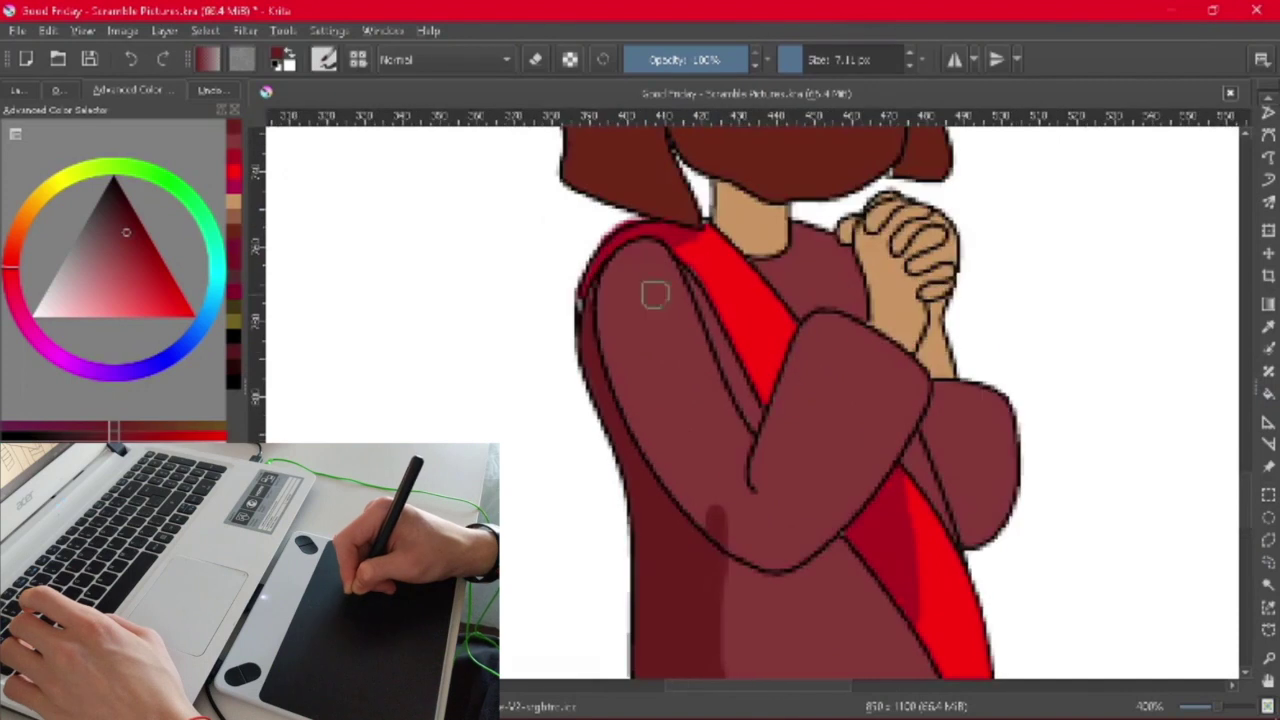
left_click_drag(718, 515, 670, 305)
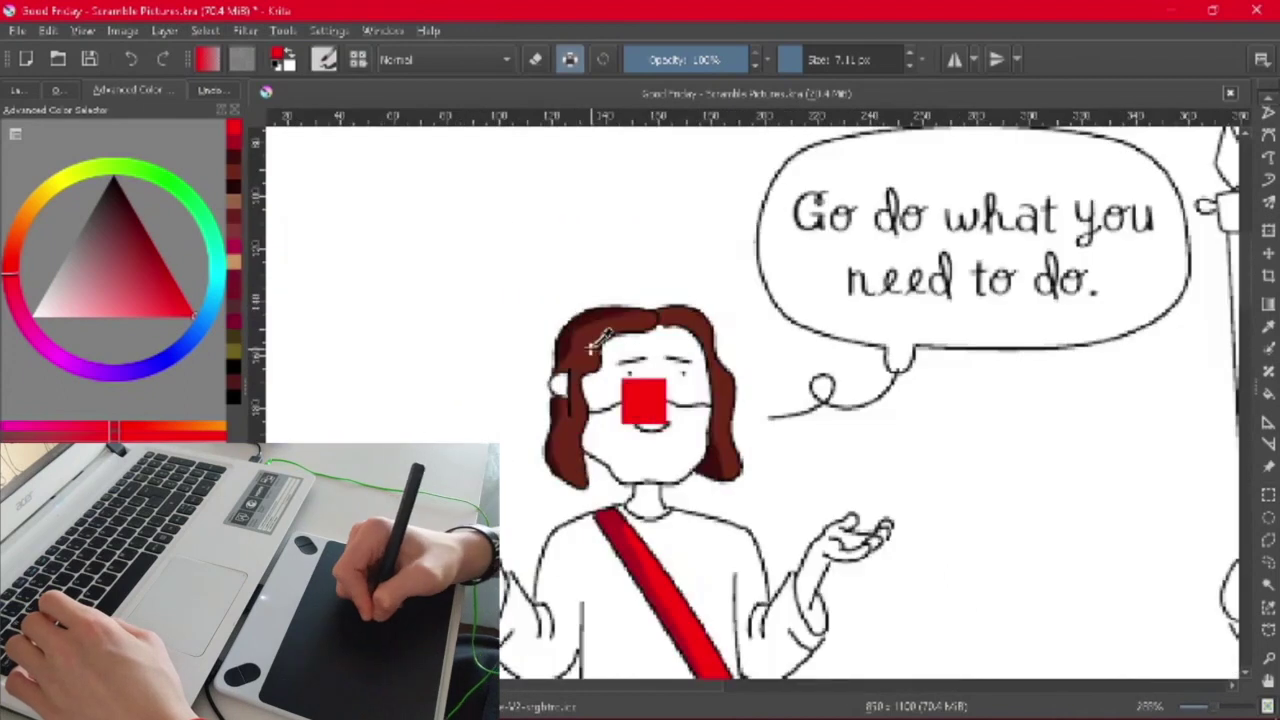
Fill the red-sashed man's beard with the brown of his hair and shade part of it with a darker brown
left_click(635, 455, "ctrl")
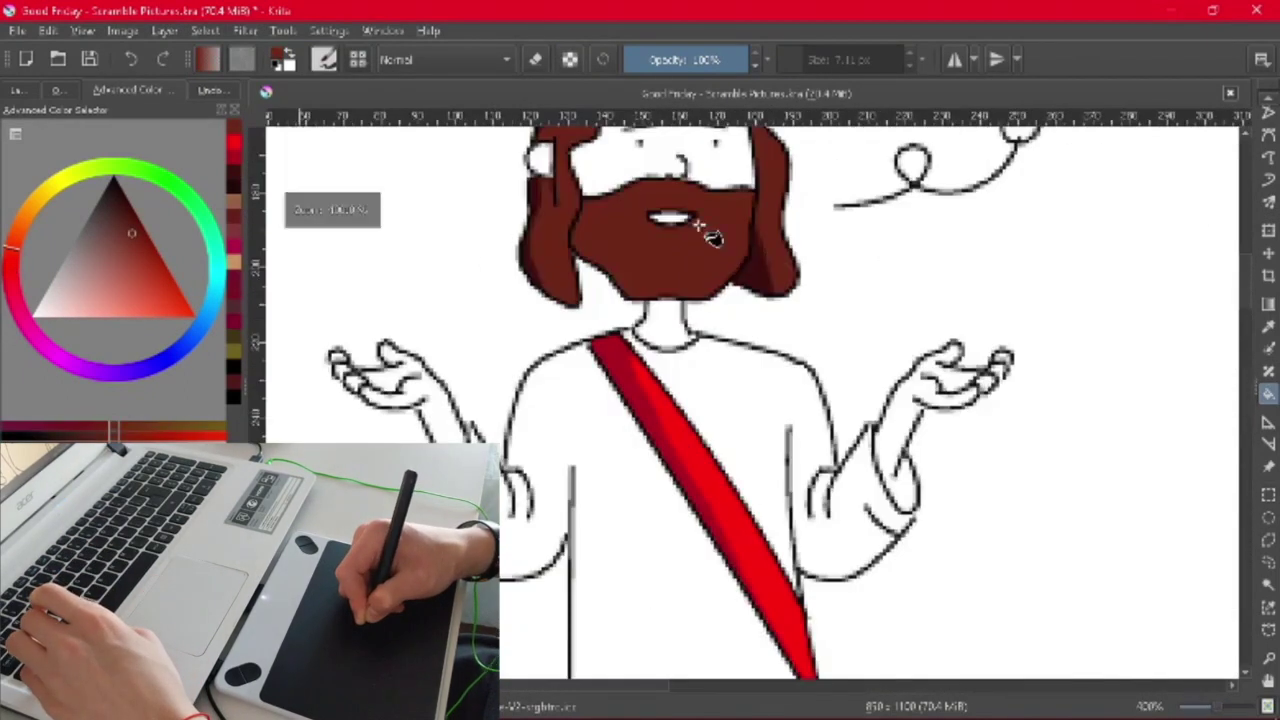
left_click(740, 265, "ctrl")
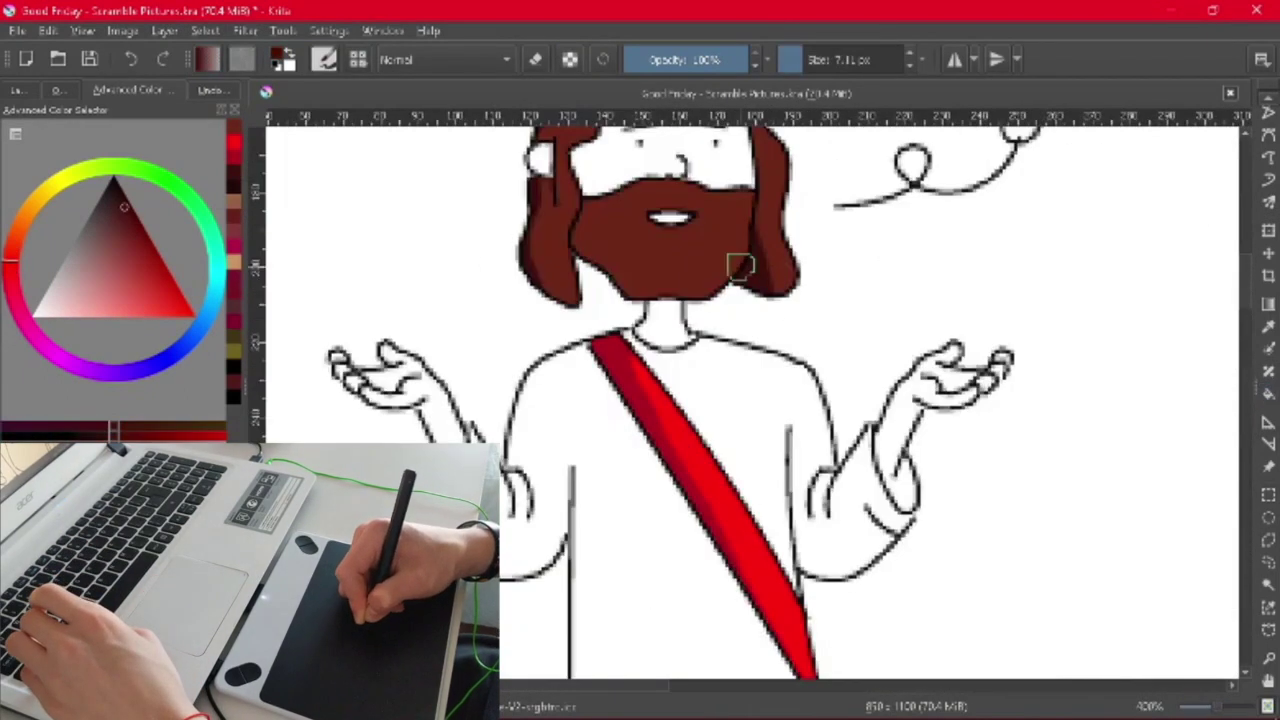
left_click_drag(672, 206, 650, 290)
left_click_drag(660, 190, 620, 292)
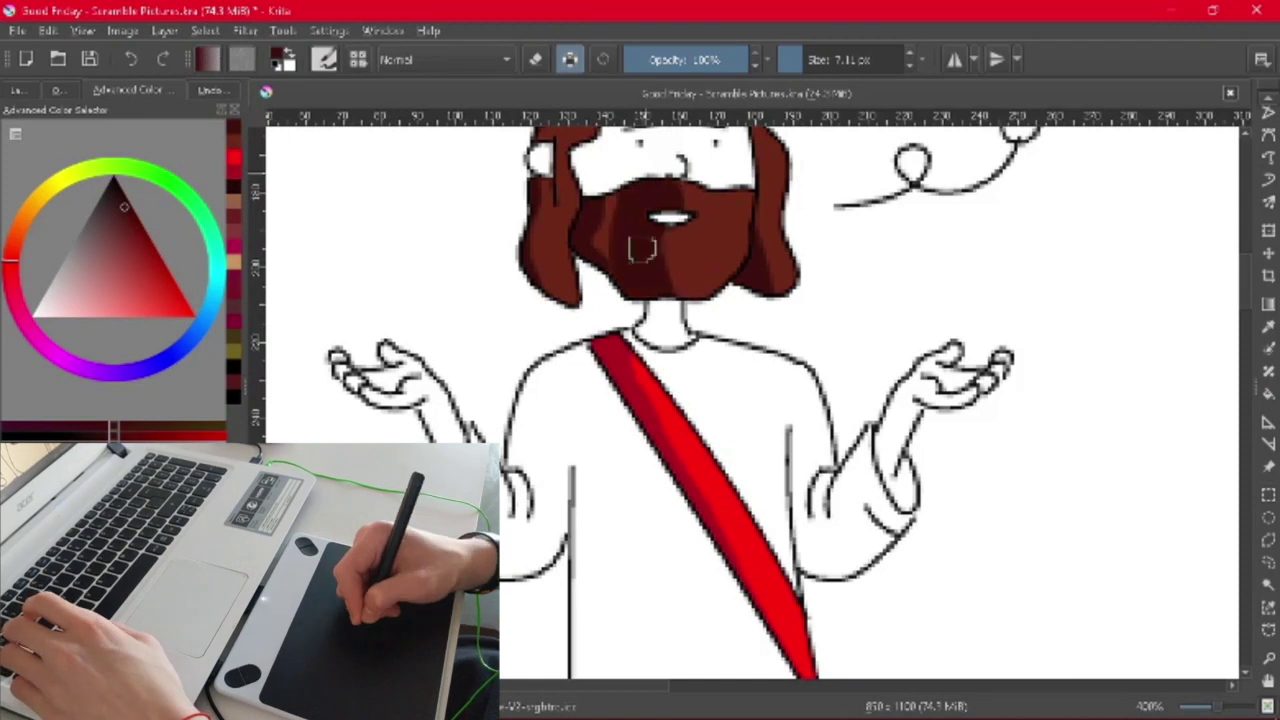
Colour the red-sashed man's face in a tan skin tone and shade the lower part of his maroon robe dark maroon
key("minus")
left_click(633, 367, "ctrl")
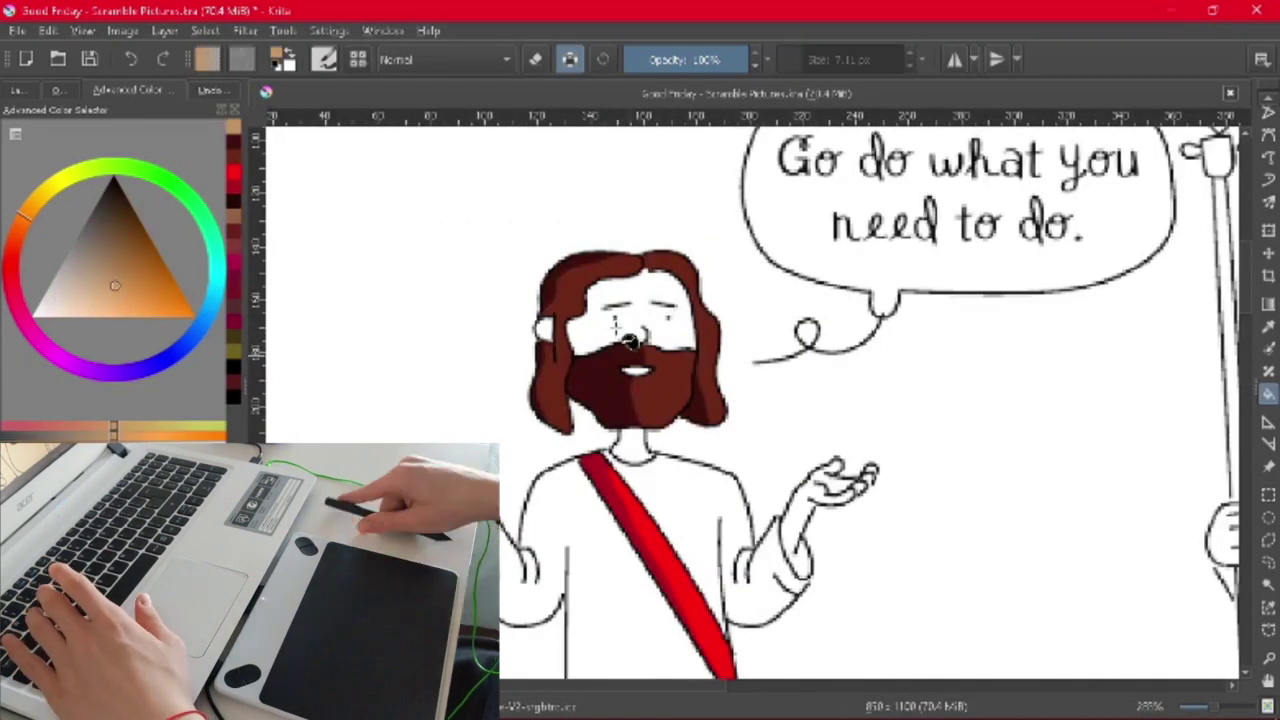
left_click(636, 352, "ctrl")
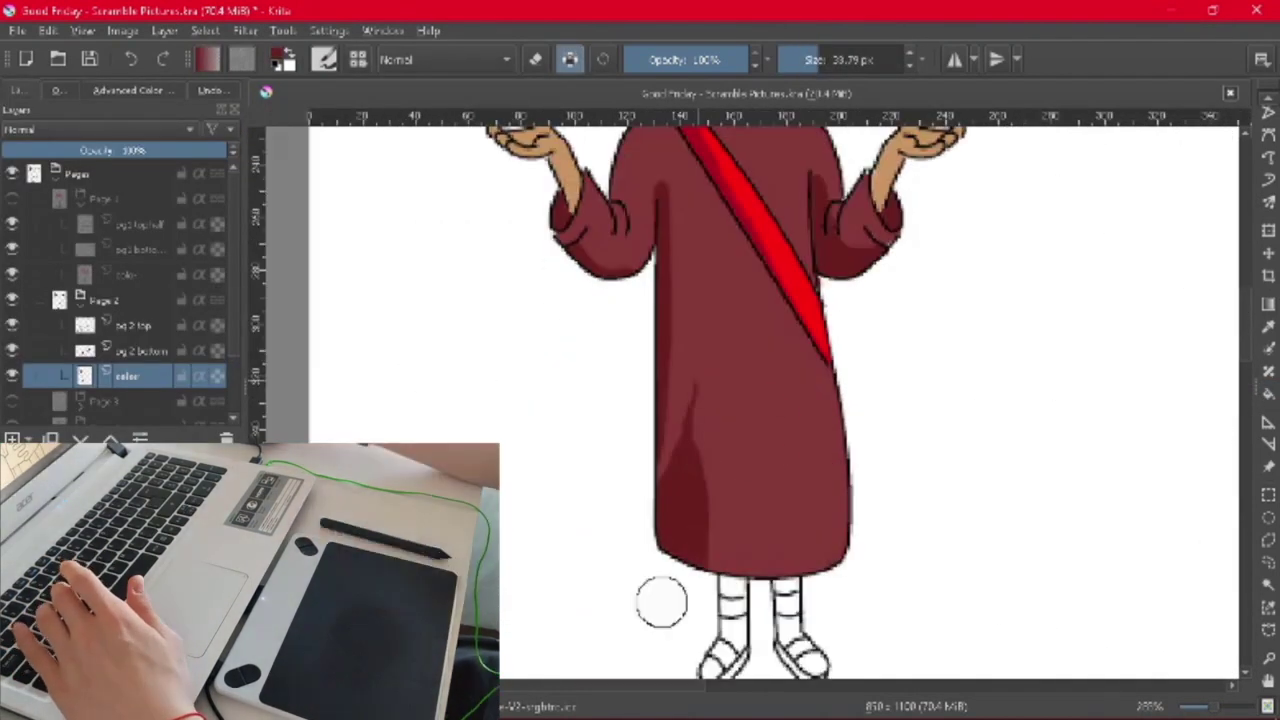
left_click_drag(787, 427, 865, 525)
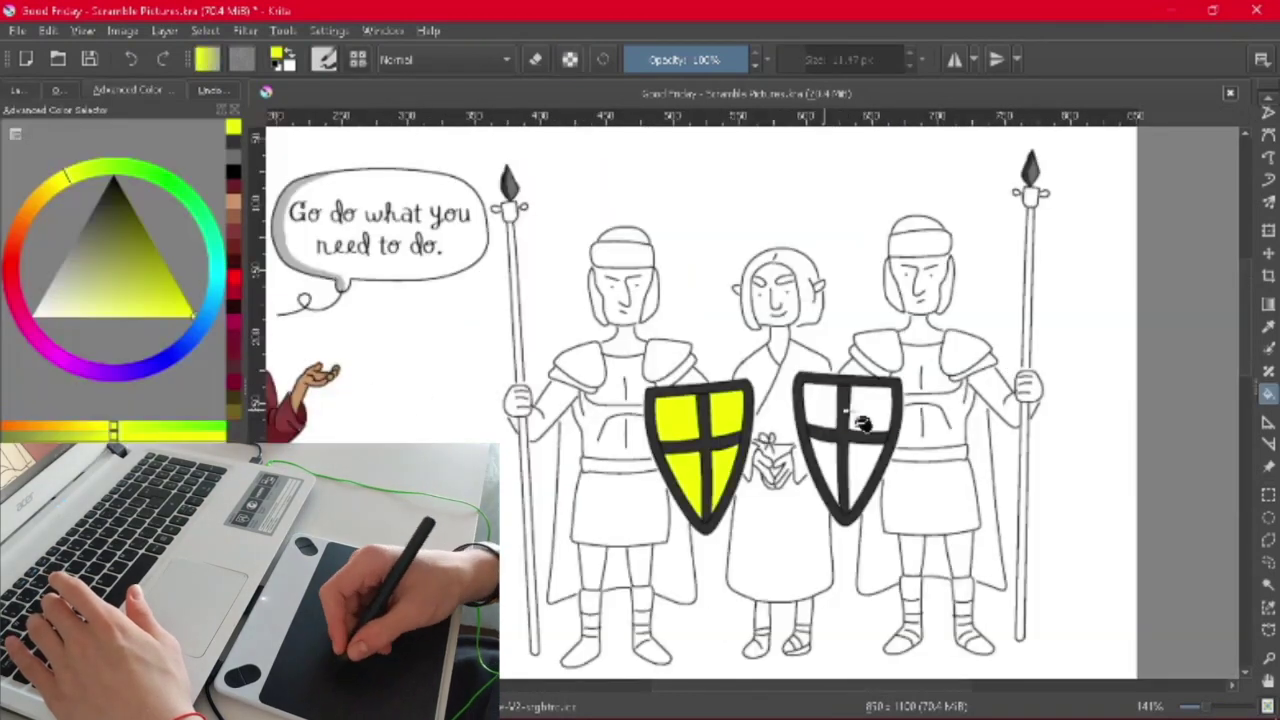
Fill the right shield's panels and the right guard's spear shaft with bright yellow, closing the gap above his hand
left_click_drag(862, 424, 830, 470)
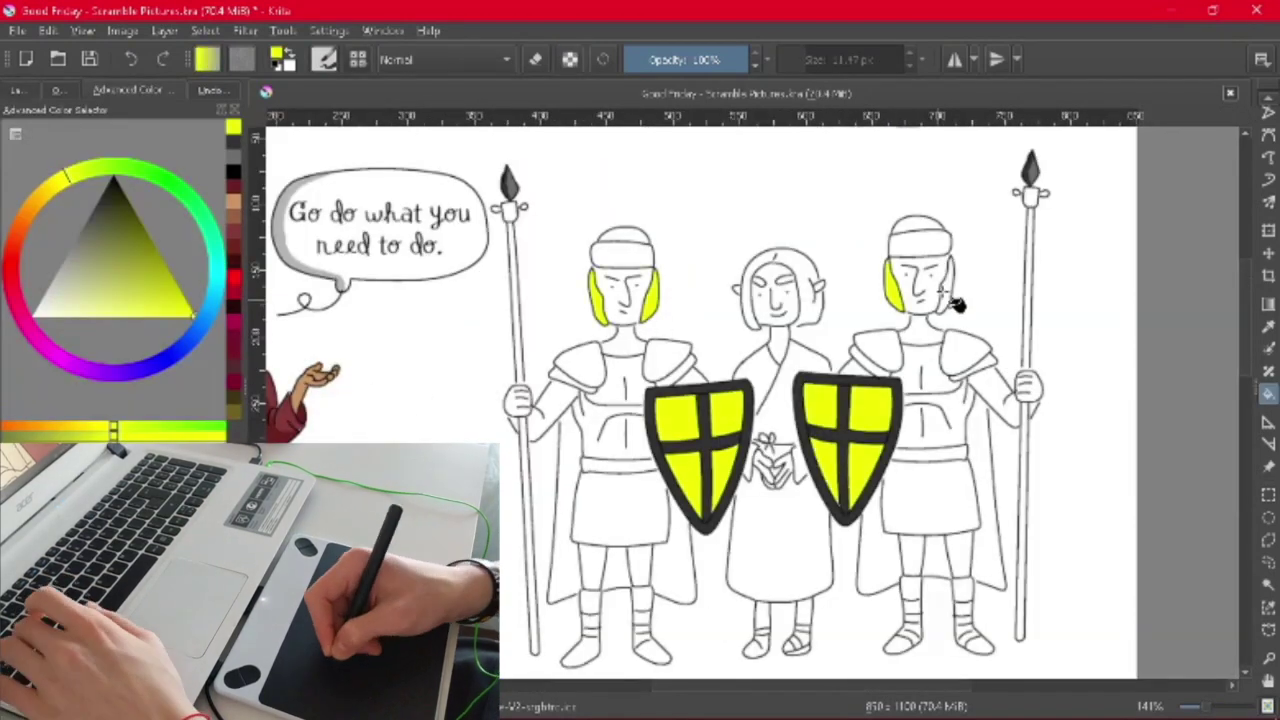
scroll(1040, 265, "up", 10)
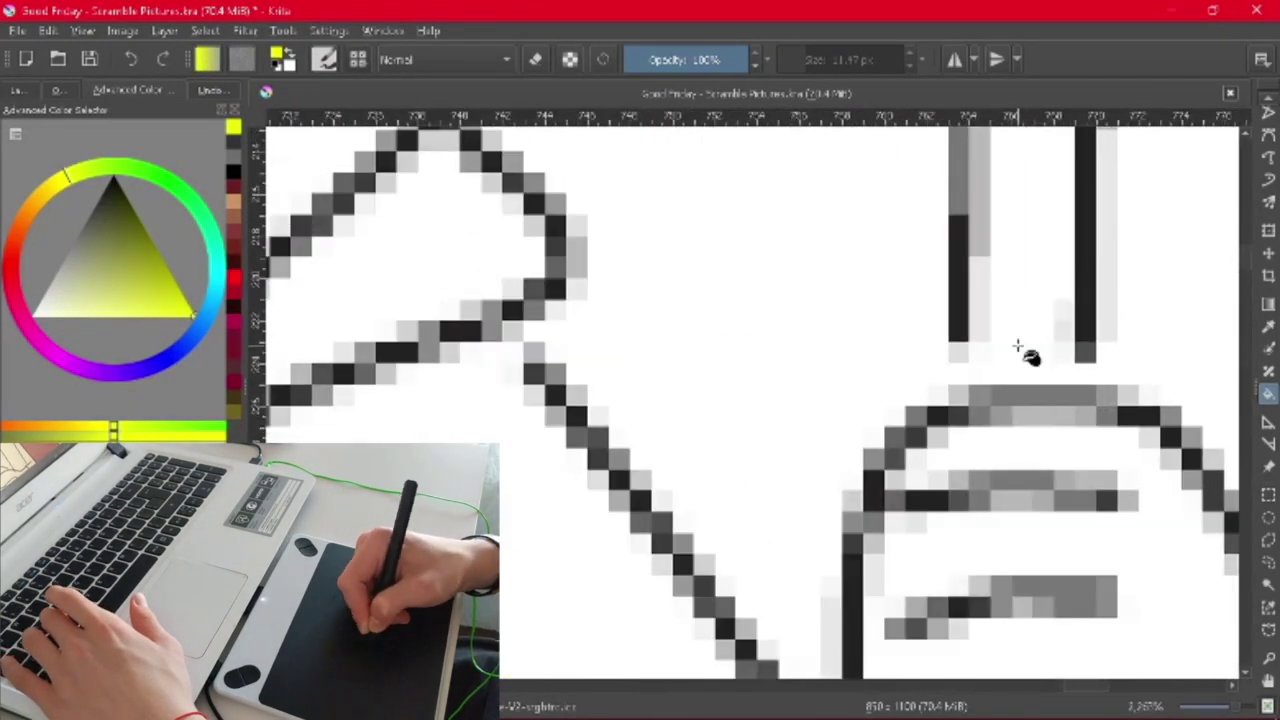
mouse_move(975, 338)
left_mouse_down()
mouse_move(1043, 339)
mouse_move(1023, 290)
mouse_move(922, 378)
mouse_move(1057, 300)
left_mouse_up()
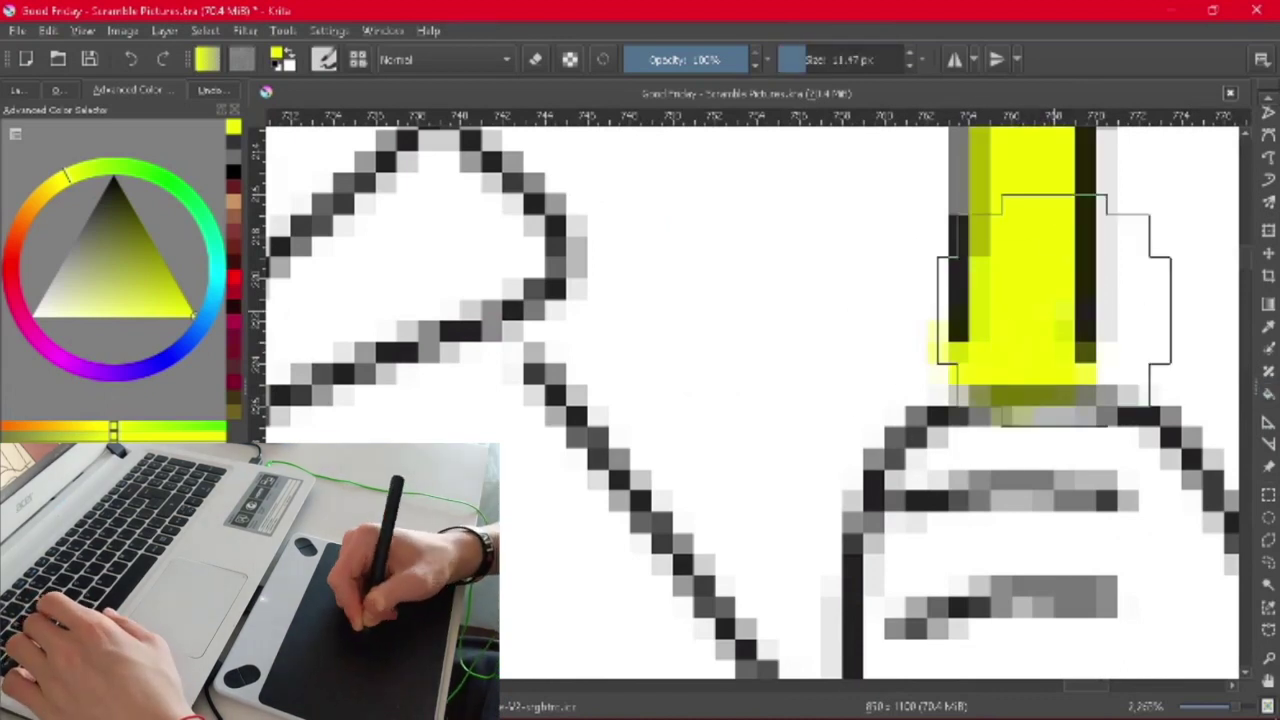
scroll(992, 452, "down", 5)
scroll(1080, 194, "down", 10)
scroll(1051, 520, "up", 8)
scroll(1166, 337, "down", 3)
scroll(628, 393, "up", 2)
scroll(628, 393, "down", 5)
scroll(729, 457, "up", 6)
scroll(743, 343, "down", 3)
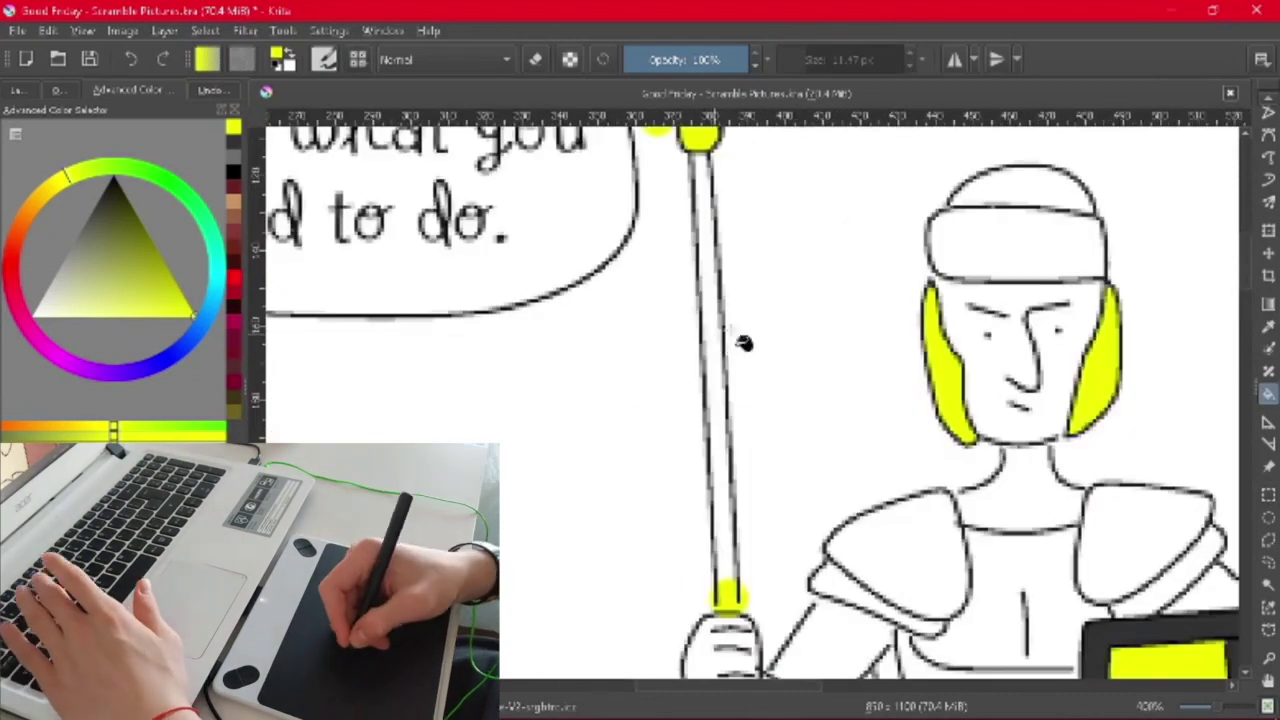
Fill the left guard's spear shaft and the guards' shoes with bright yellow
scroll(896, 460, "up", 2)
scroll(896, 460, "down", 4)
scroll(620, 585, "up", 2)
left_click_drag(600, 574, 622, 588)
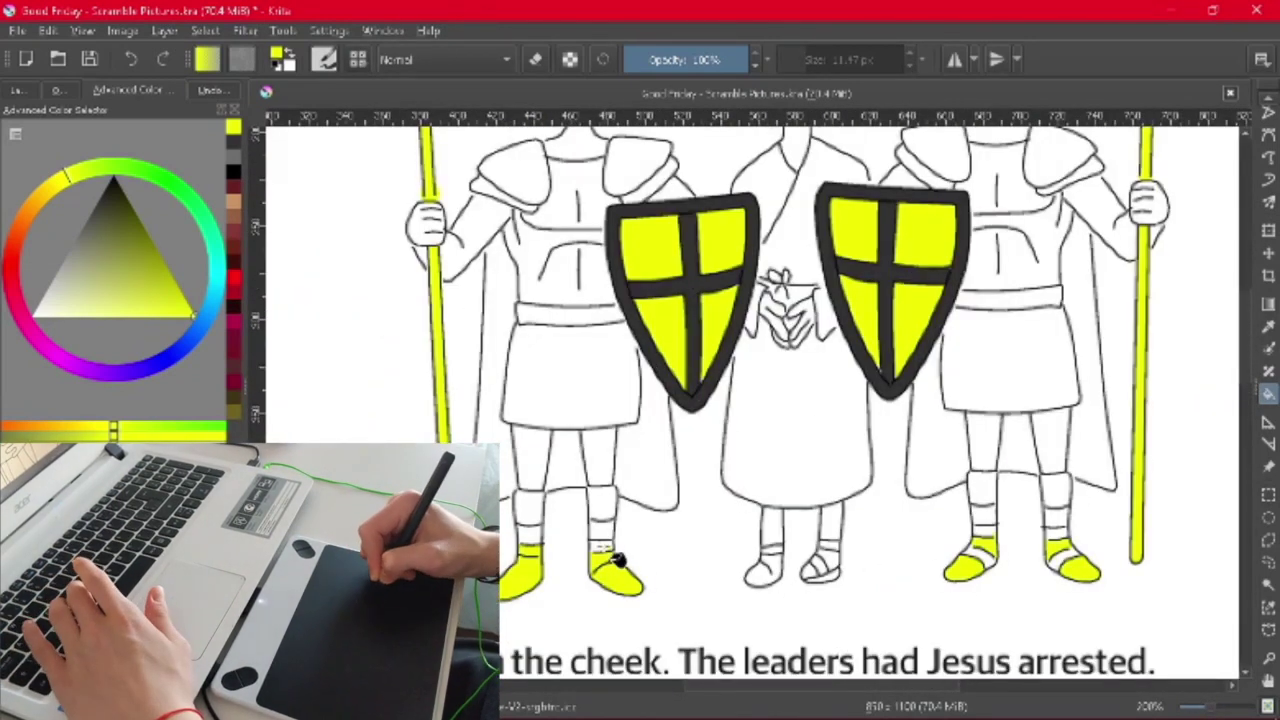
Colour the left guard's shin bands and the middle figure's sandals and ankle straps dark maroon
left_click(235, 226)
left_click_drag(518, 494, 605, 585)
scroll(782, 582, "up", 5)
left_click_drag(528, 400, 650, 400)
left_click_drag(875, 375, 985, 382)
left_click_drag(975, 520, 775, 580)
left_click_drag(645, 520, 515, 592)
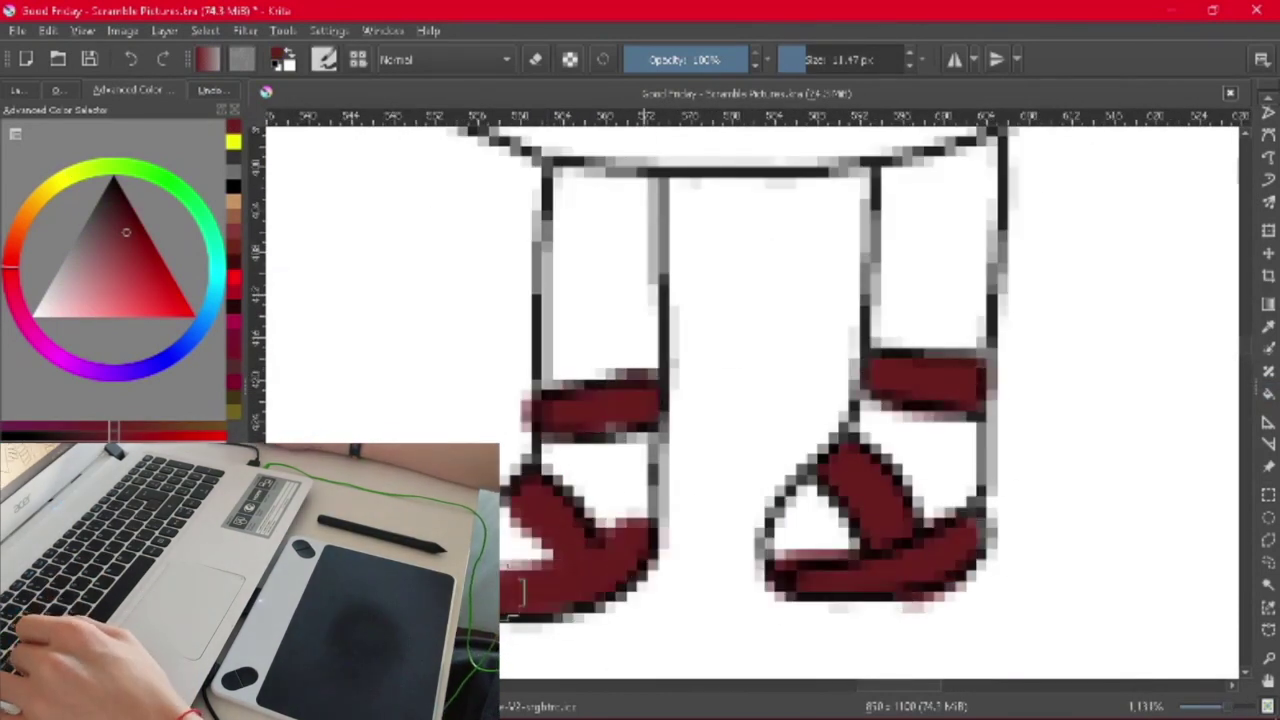
Fill the guards' headbands, lower shoulder trims and belts with dark maroon
scroll(825, 370, "down", 8)
scroll(849, 420, "up", 4)
scroll(849, 420, "down", 4)
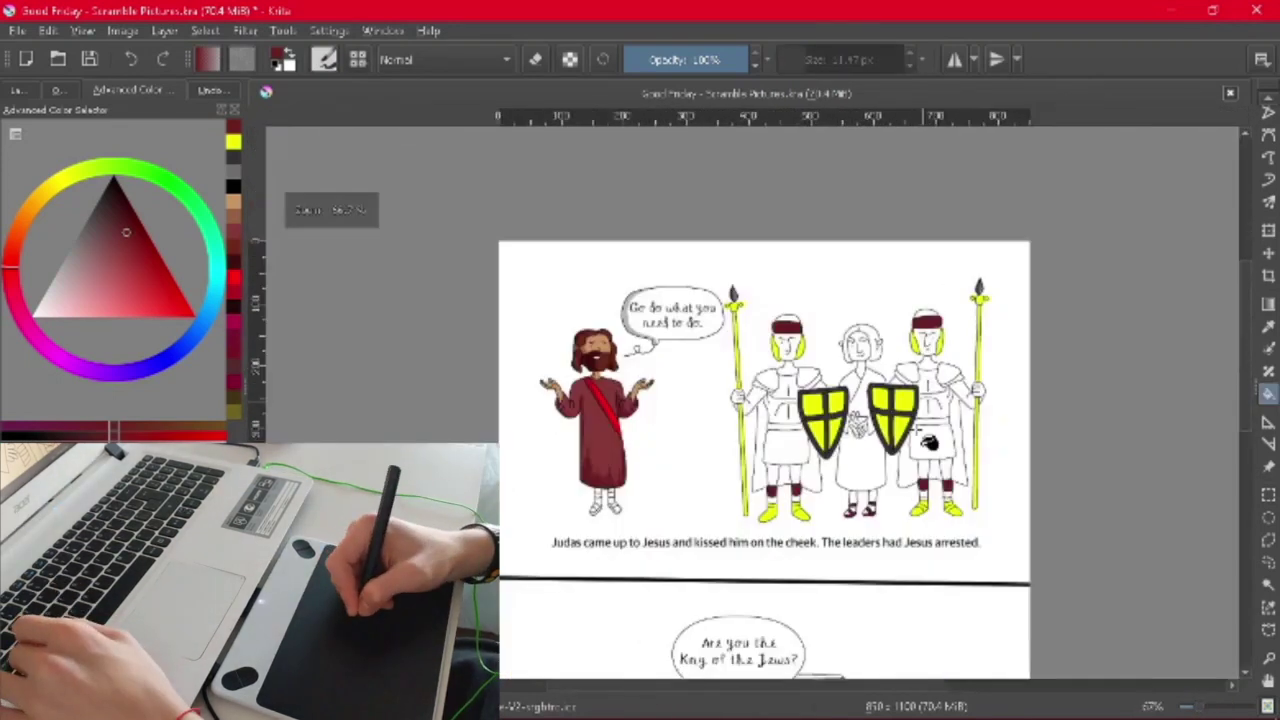
scroll(995, 373, "up", 3)
scroll(995, 373, "up", 2)
left_click_drag(1020, 325, 960, 352)
left_click_drag(818, 312, 878, 350)
left_click_drag(598, 328, 540, 352)
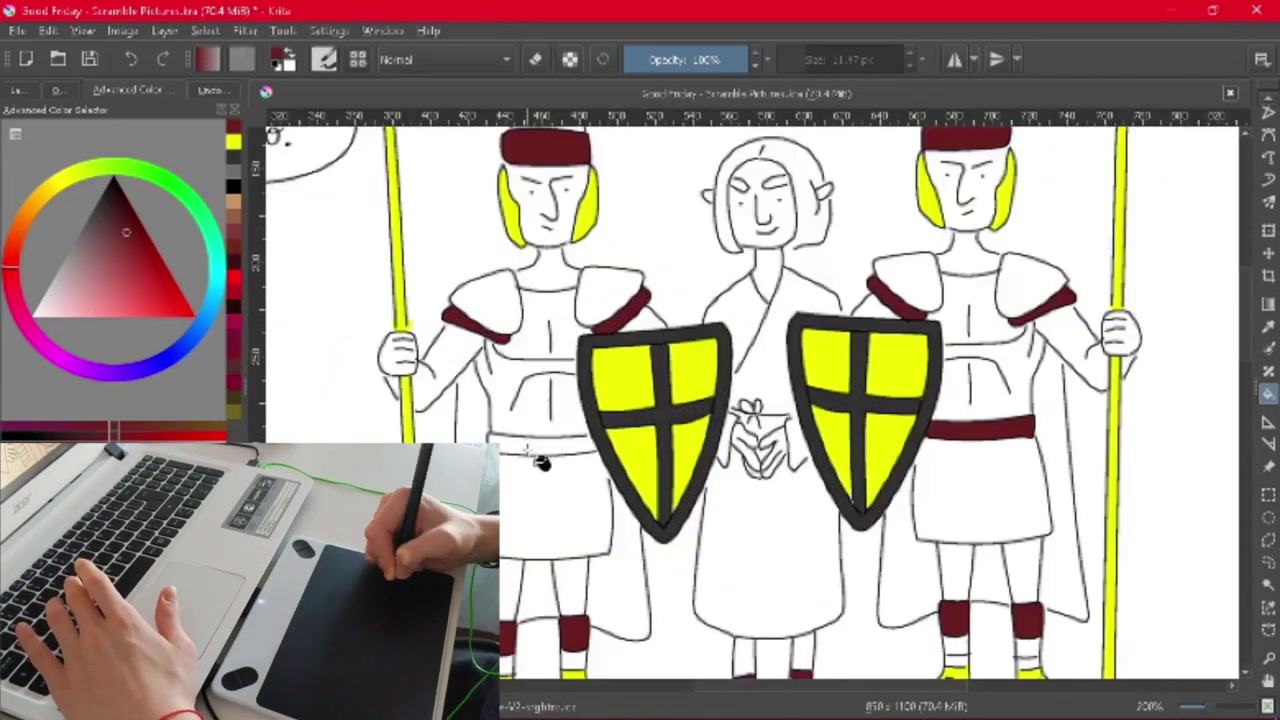
Fill the hair and eyebrows of the figure between the guards with dark maroon
scroll(815, 385, "down", 1)
scroll(725, 220, "up", 1)
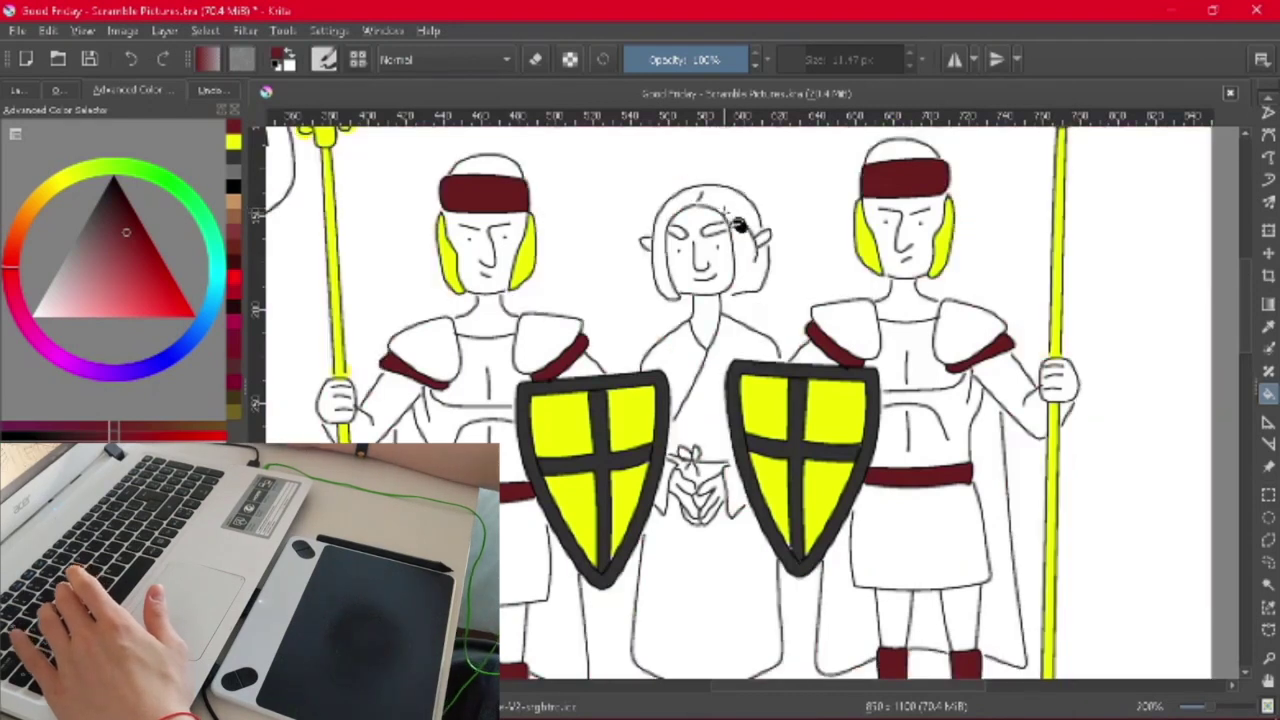
scroll(740, 220, "up", 2)
left_click(781, 304)
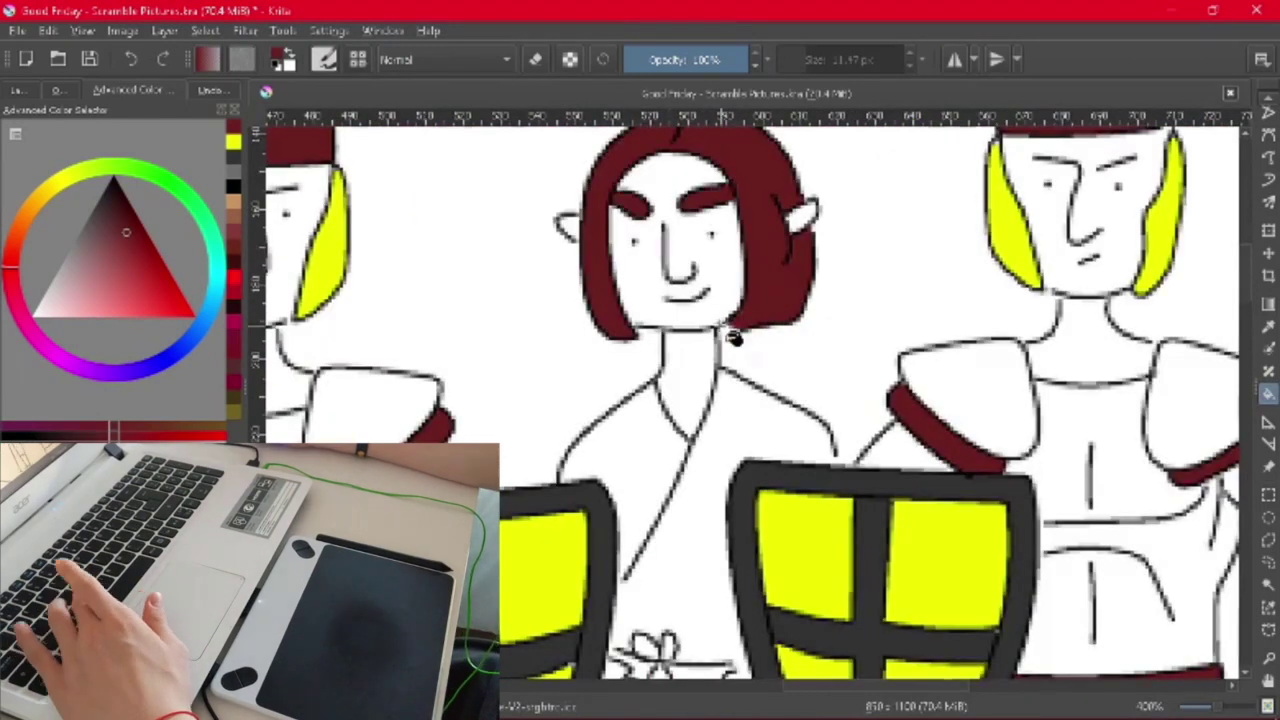
Fill the ankle bands and sandals of the man in the maroon robe with dark maroon
scroll(733, 338, "down", 6)
scroll(548, 422, "up", 7)
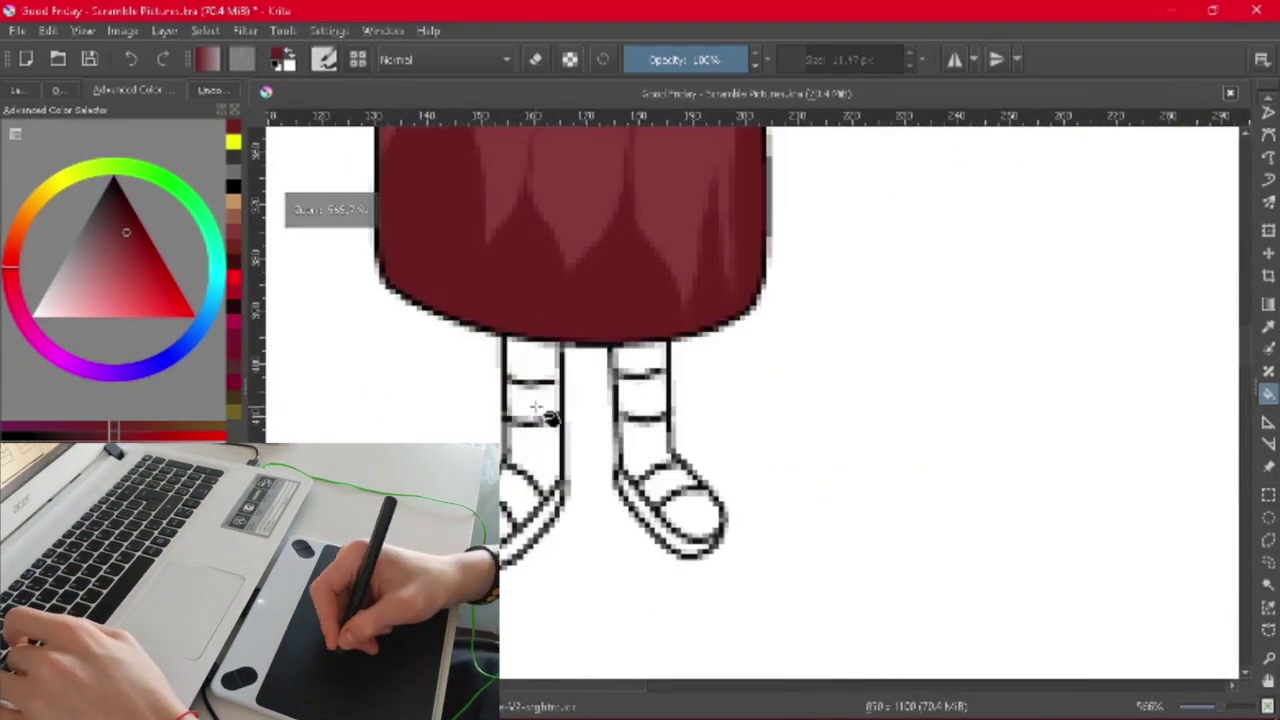
left_click(540, 412)
left_click(640, 398)
left_click(528, 490)
left_click(665, 480)
left_click(640, 505)
key("b")
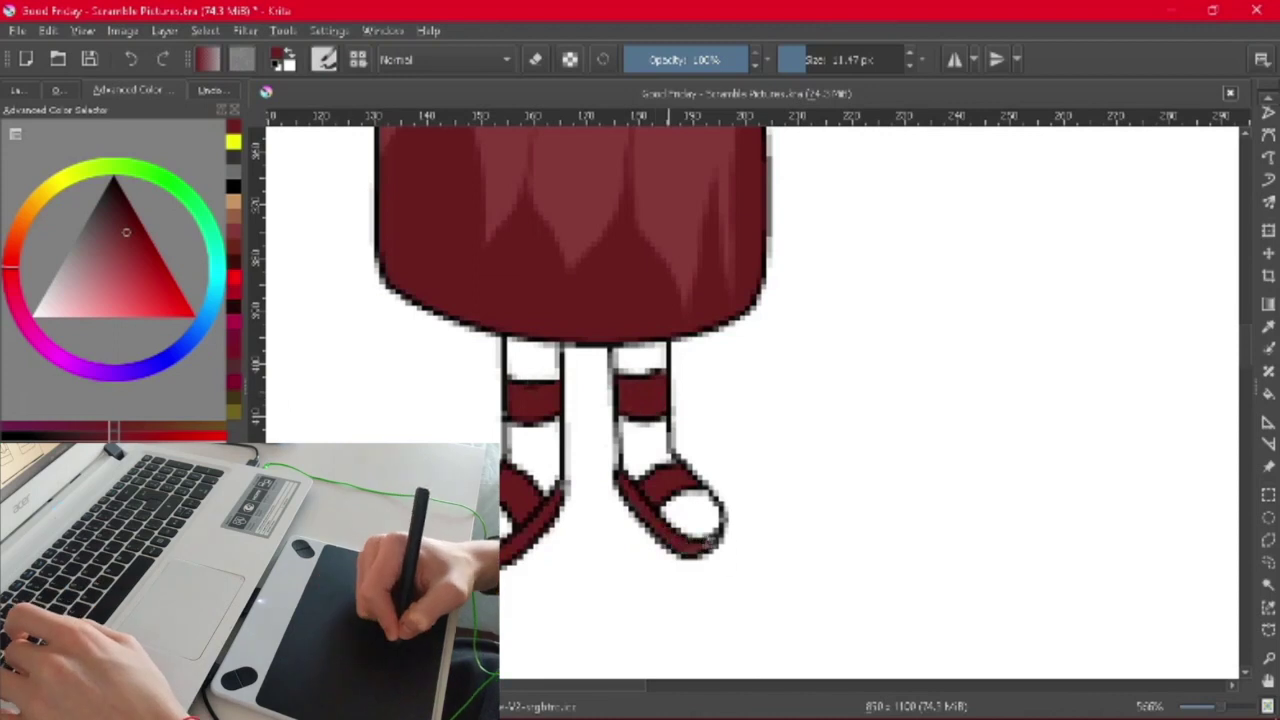
Fill the bare legs of the man in the maroon robe with a tan skin tone
left_click(231, 206)
key("f")
left_click(533, 360)
left_click(640, 358)
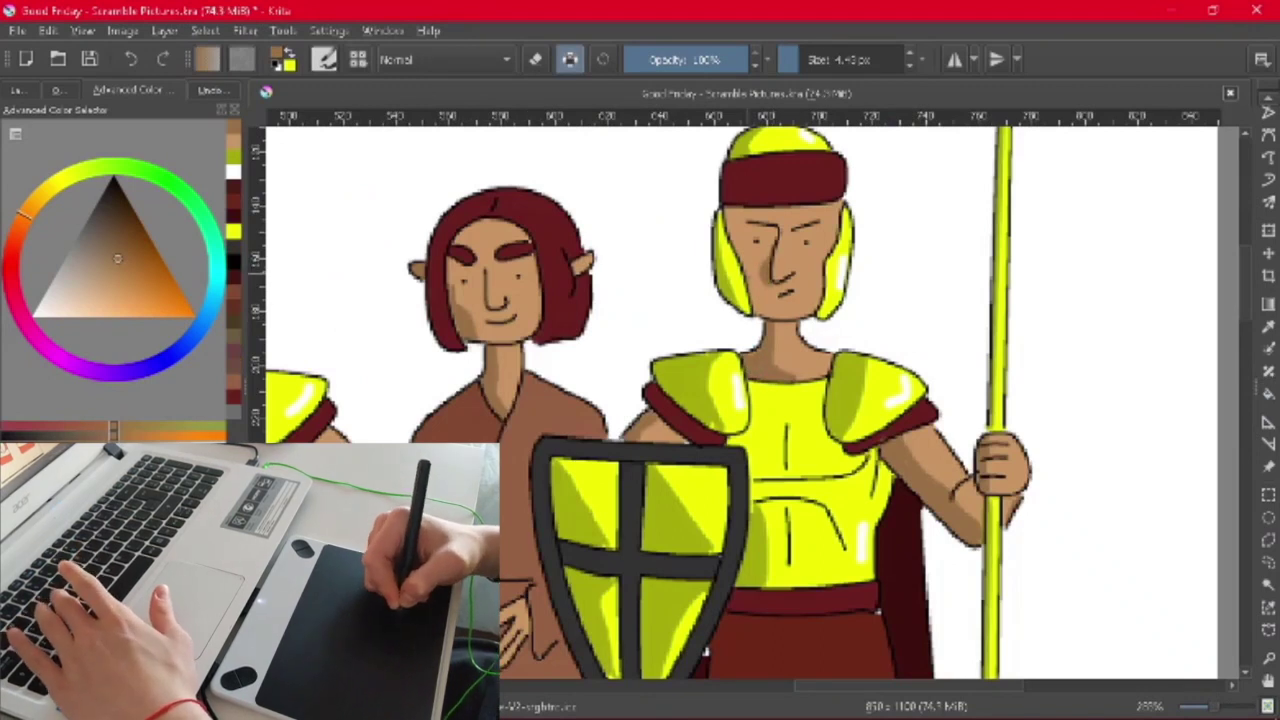
Colour the face and ear of the bearded man in the next scene with the tan skin tone
key("minus")
key("minus")
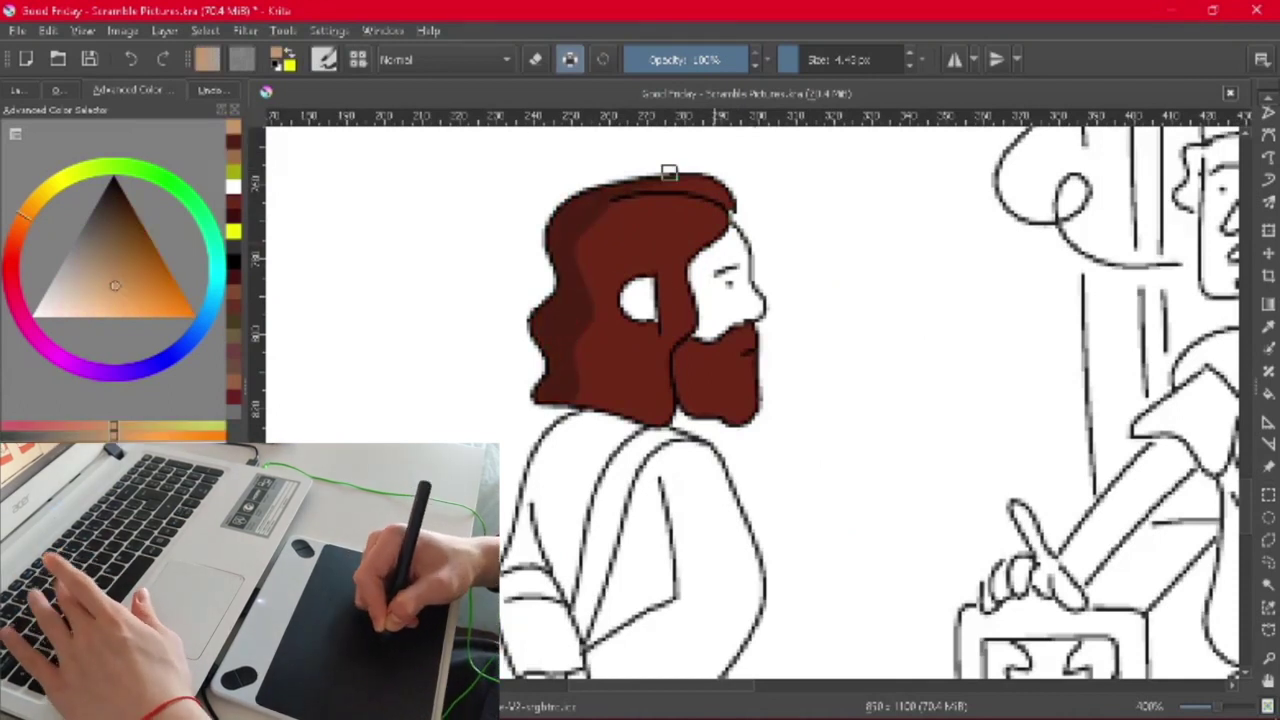
left_click_drag(710, 322, 703, 310)
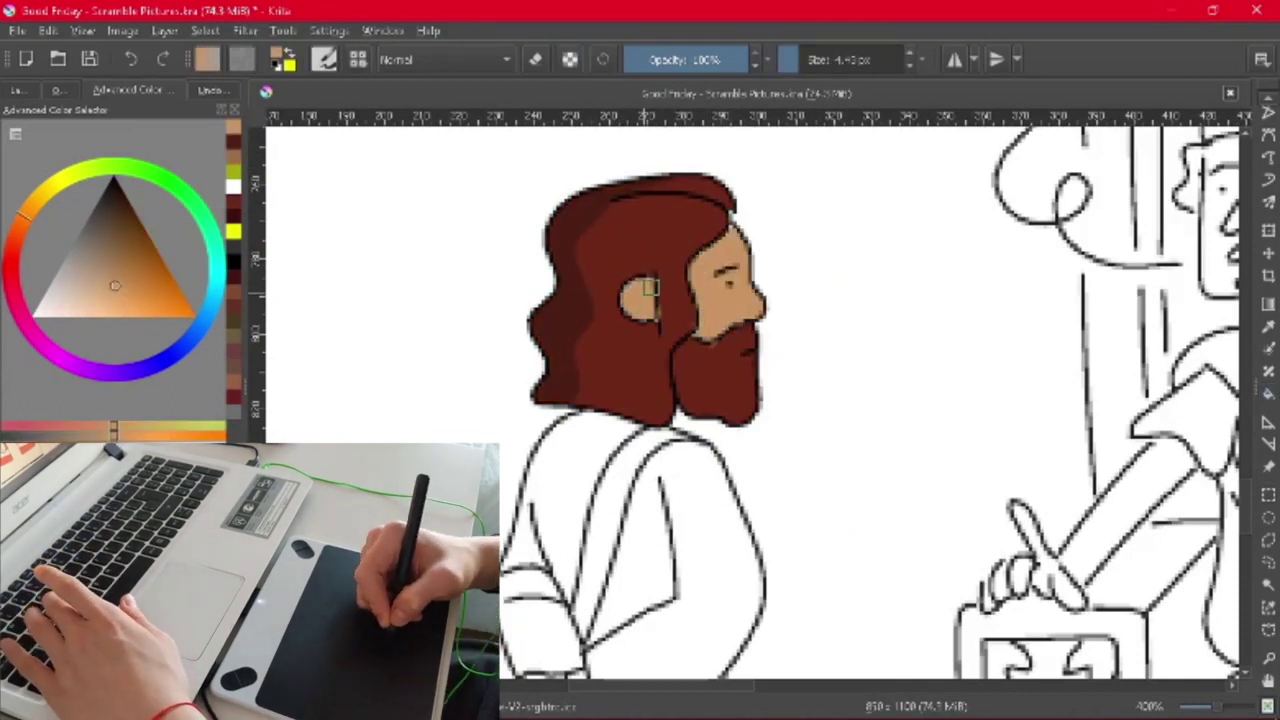
Colour the bearded man's bound hands with the tan skin tone and shade them in a slightly darker tan
left_click(648, 295, "ctrl")
left_click_drag(717, 452, 827, 217)
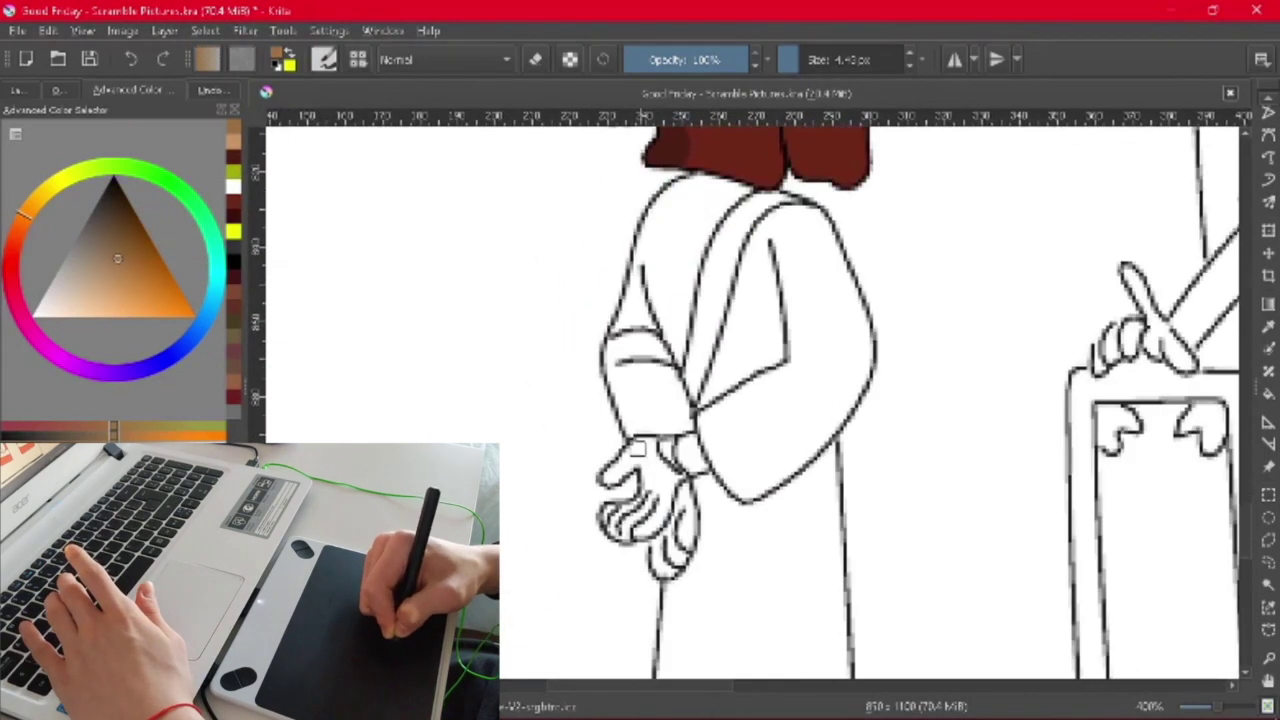
left_click_drag(630, 470, 697, 528)
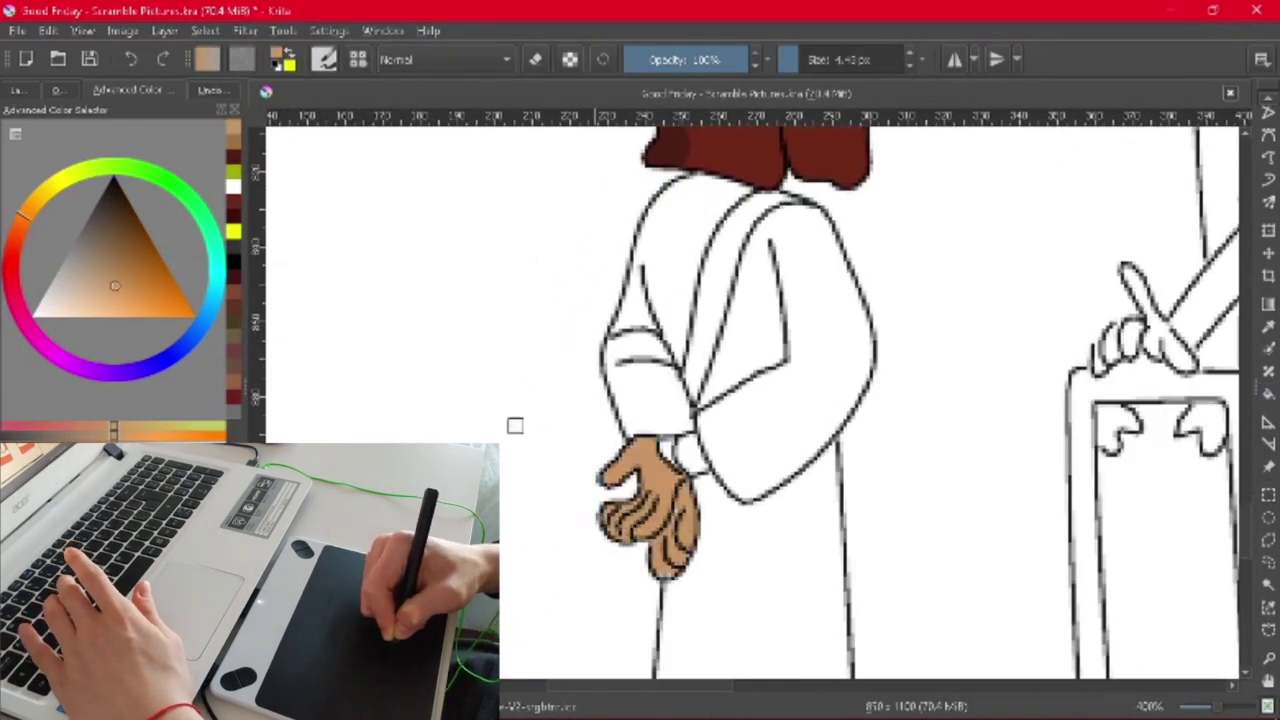
key("k")
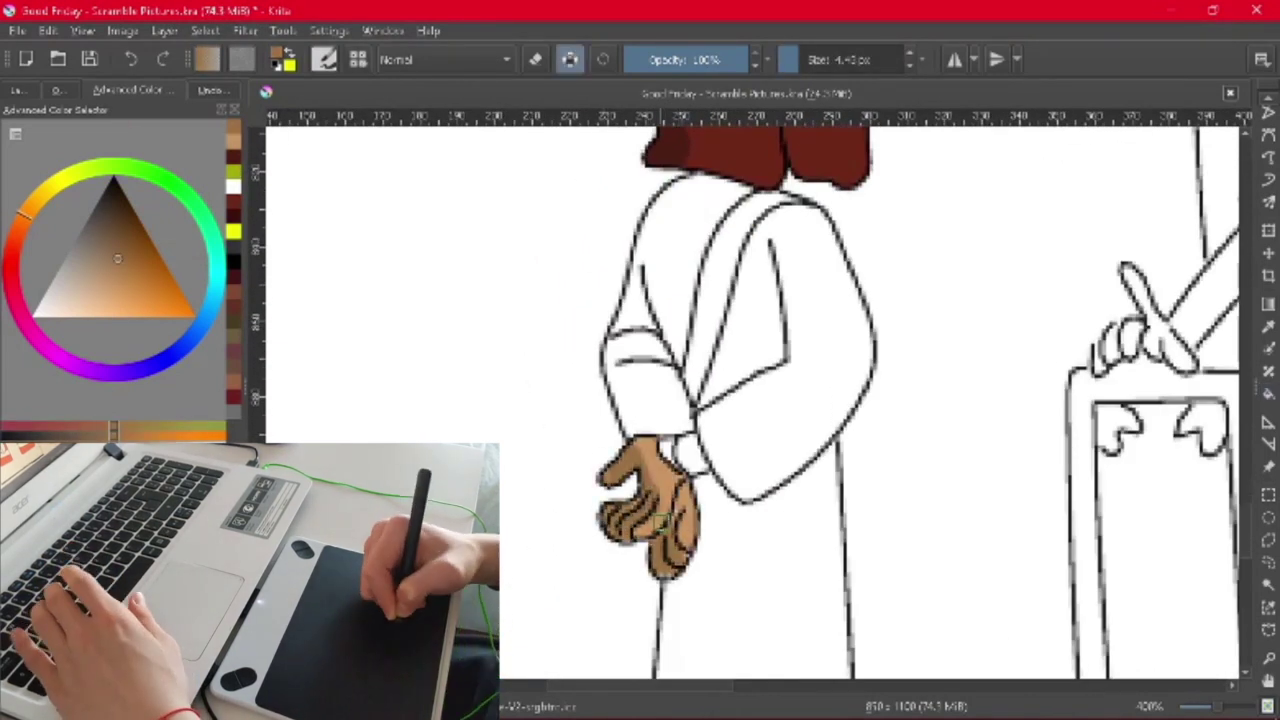
Fill the bound bearded man's shoulder sash with the red used on the sash in the earlier scene
key("2")
scroll(610, 257, "up", 5)
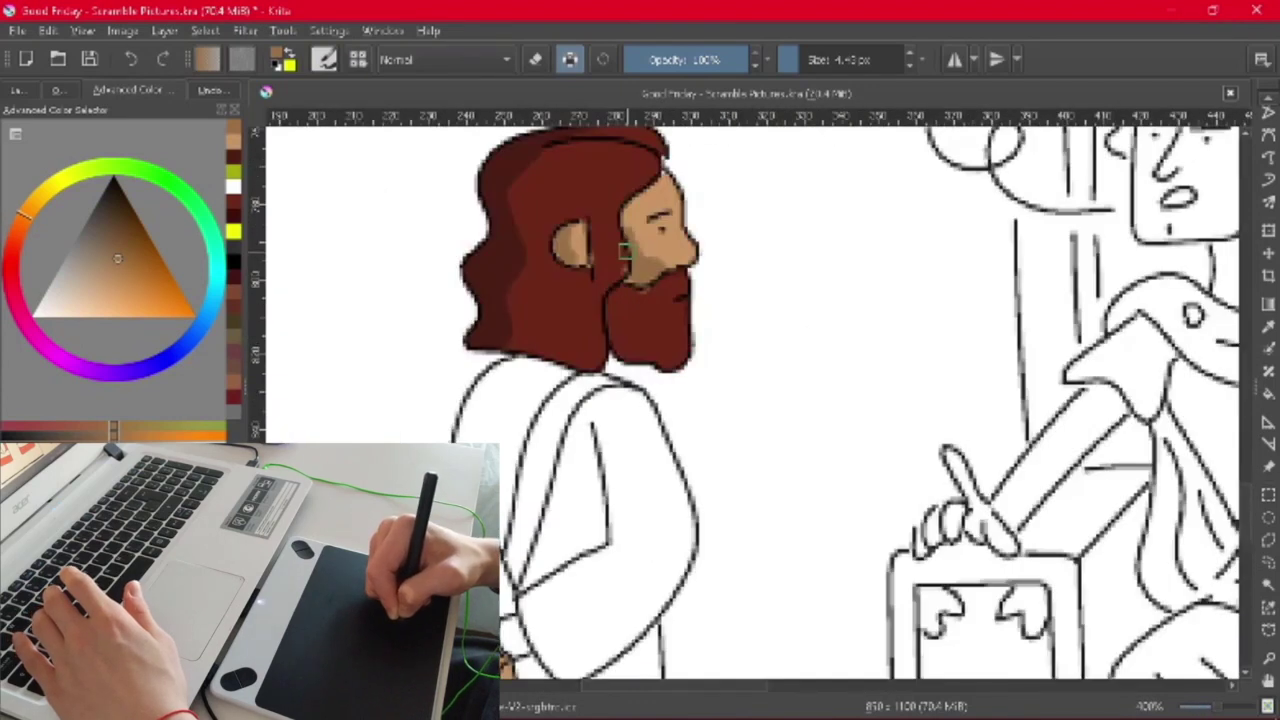
key("2")
scroll(610, 400, "up", 3)
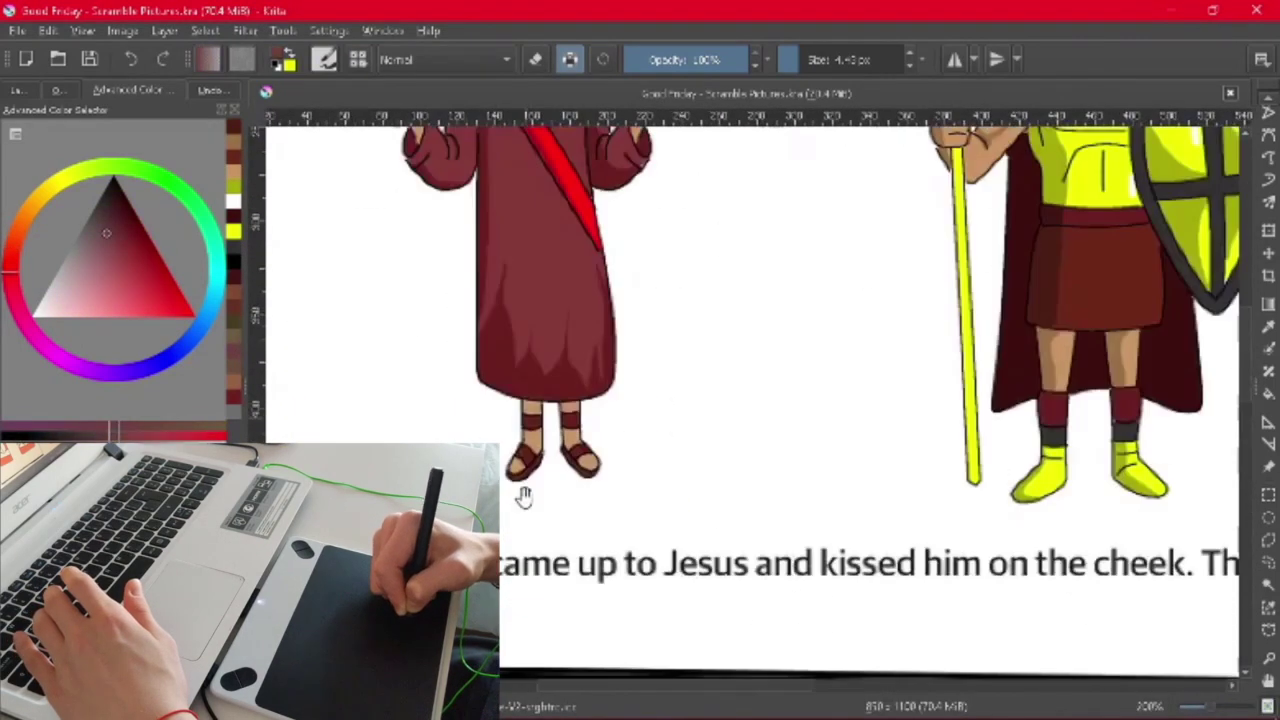
scroll(553, 232, "up", 2)
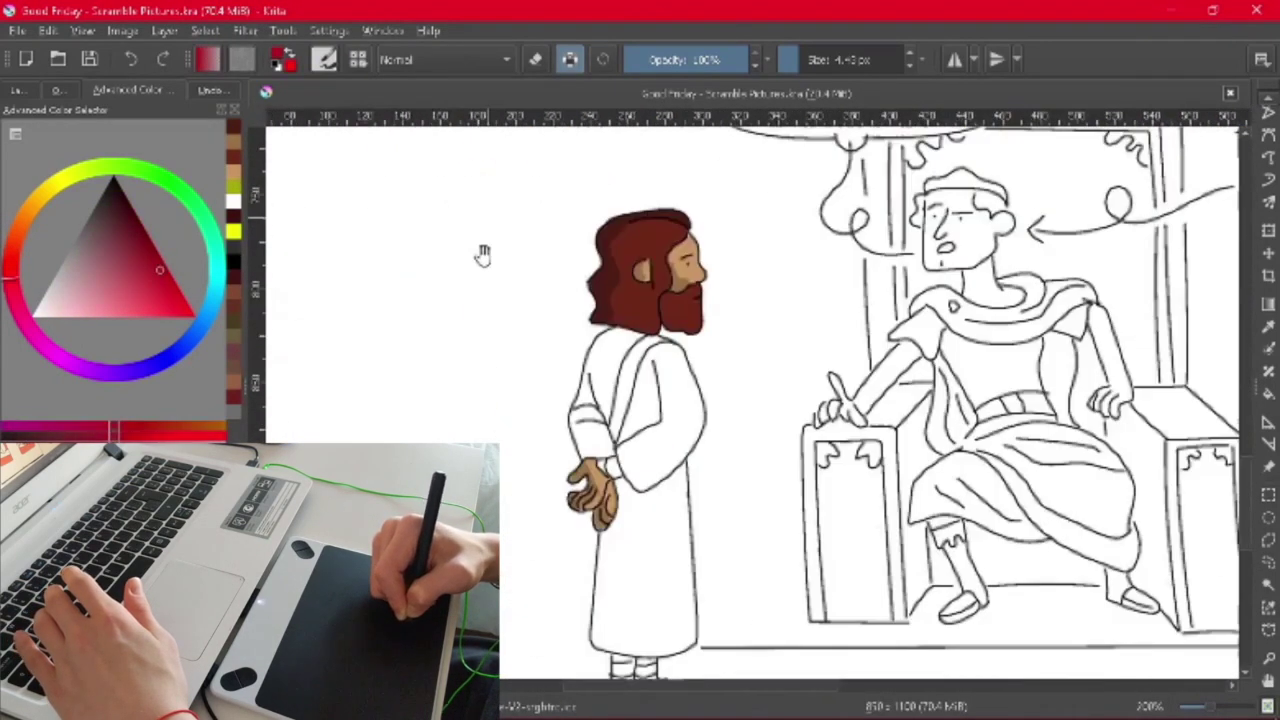
scroll(480, 257, "up", 2)
left_click_drag(625, 218, 584, 316)
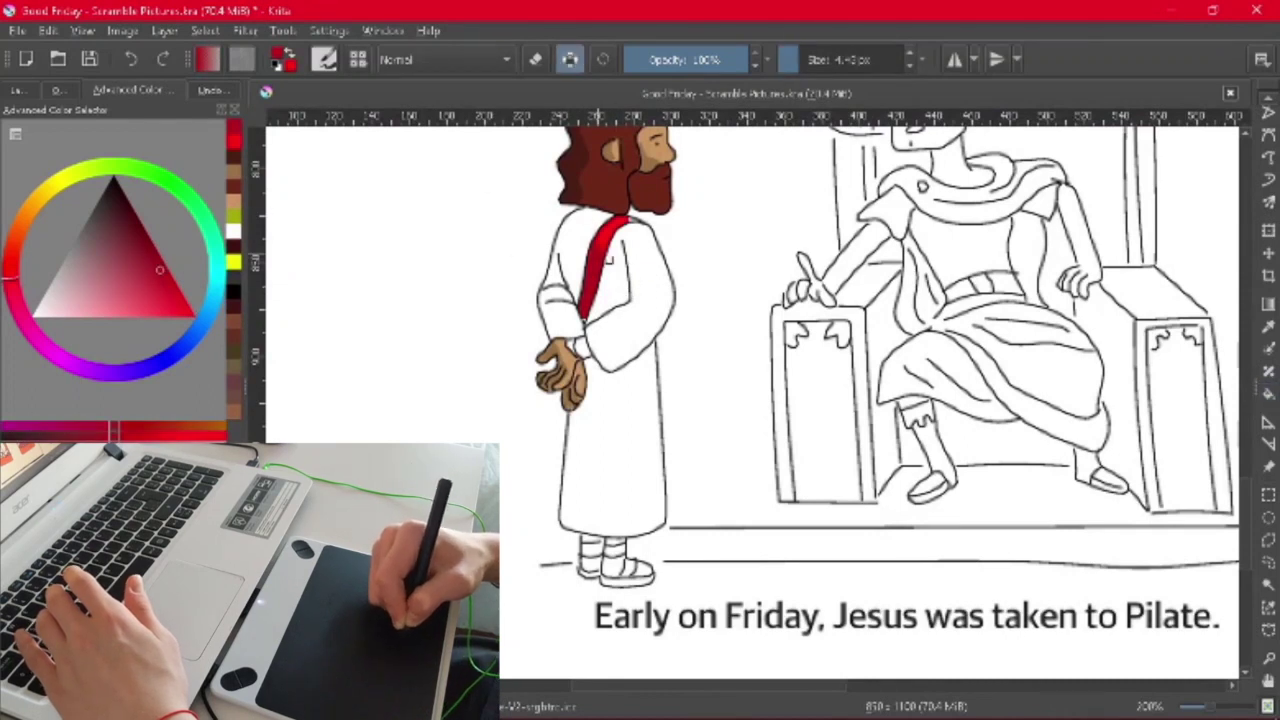
Fill the bound man's robe and sandal soles with maroon and paint his bare wrist tan
scroll(650, 234, "up", 5)
left_click_drag(686, 314, 640, 280)
scroll(651, 294, "down", 3)
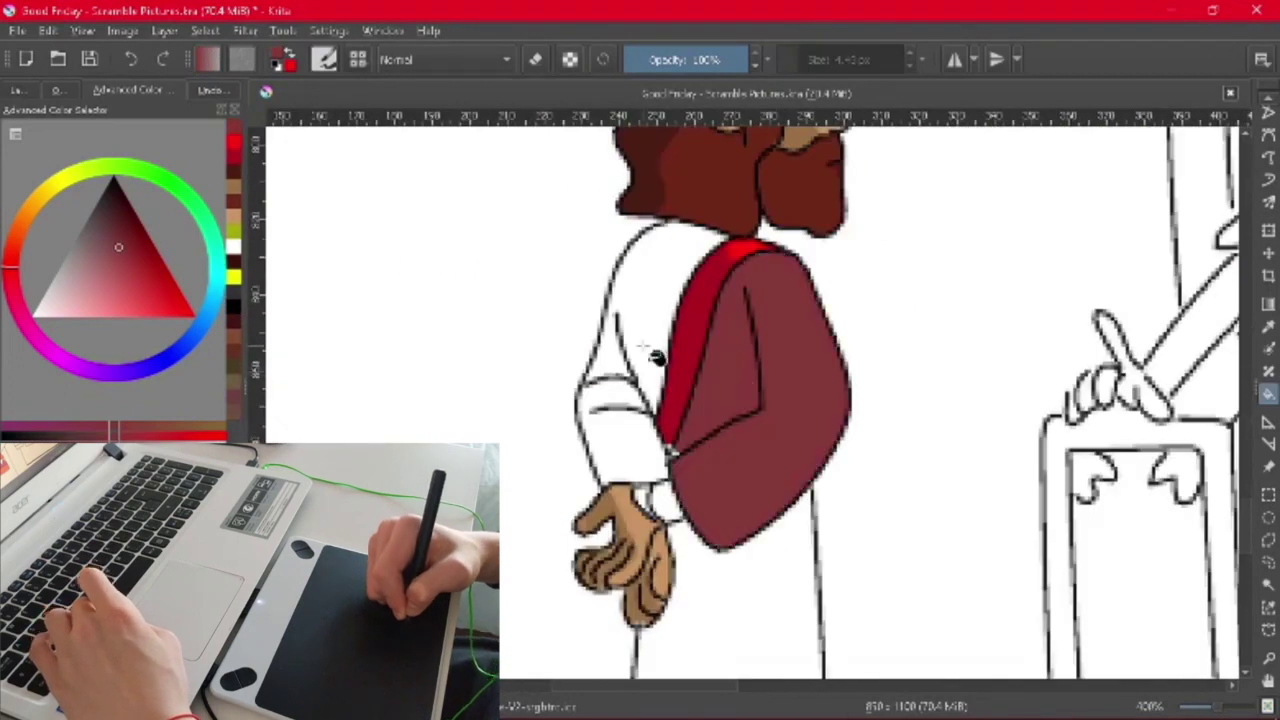
scroll(809, 557, "down", 2)
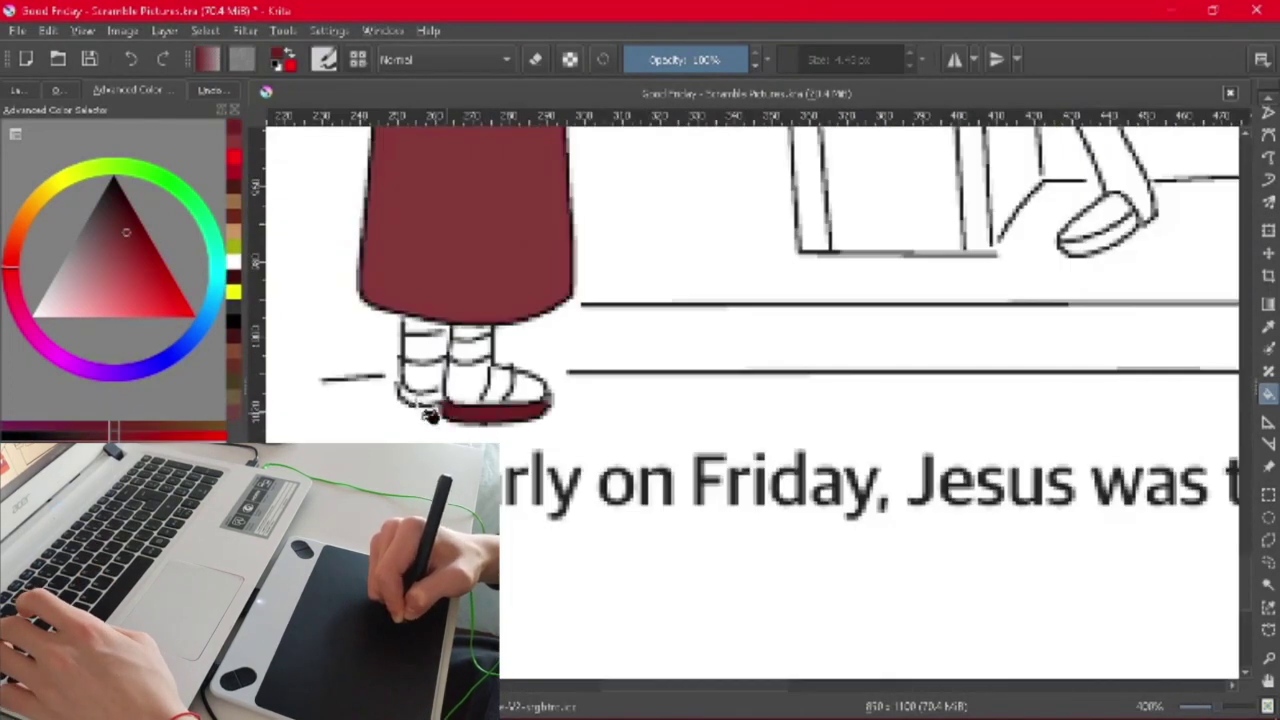
scroll(457, 400, "up", 2)
scroll(457, 400, "down", 4)
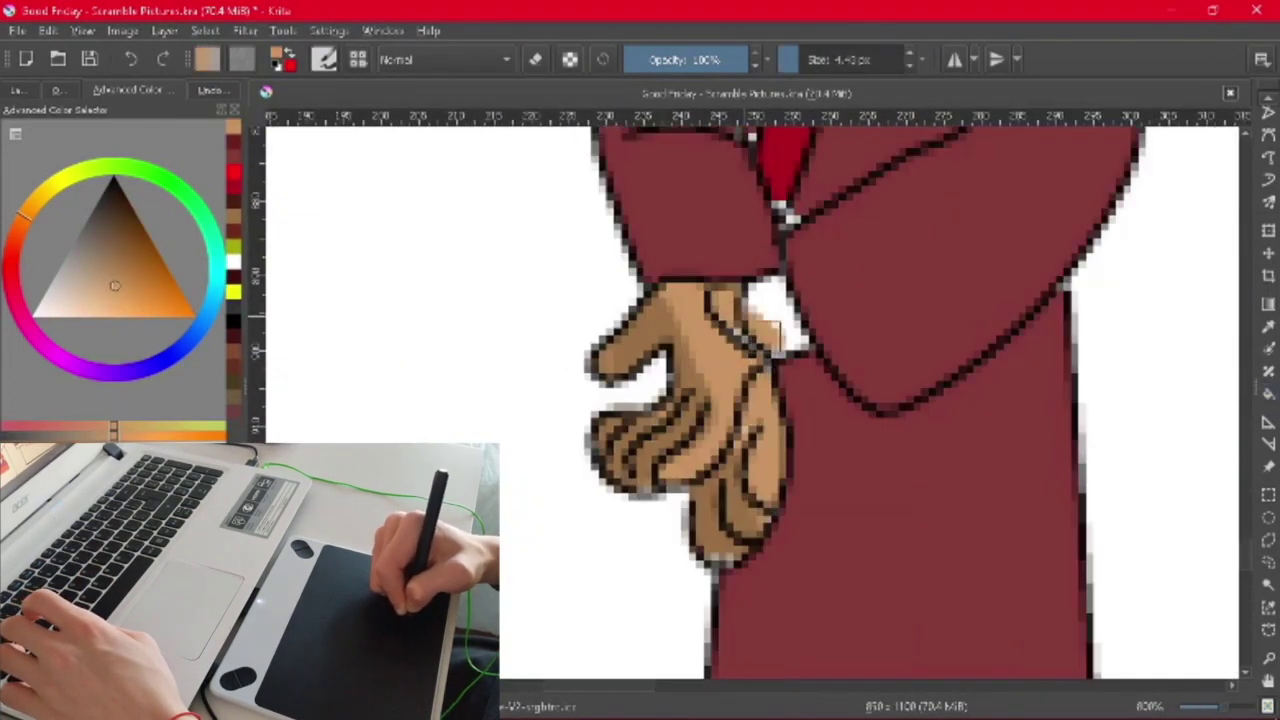
Close the gaps in the throne's outline and fill the throne bright yellow with olive-green trim
scroll(743, 230, "down", 2)
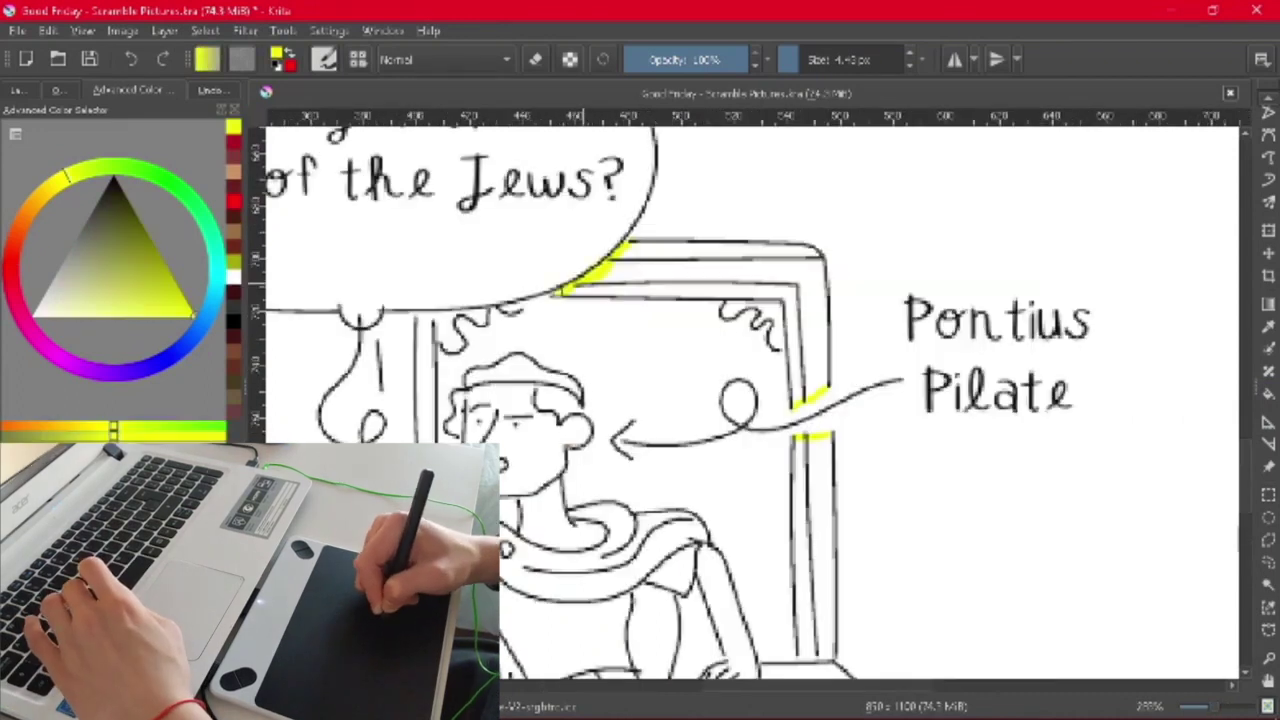
scroll(743, 400, "down", 3)
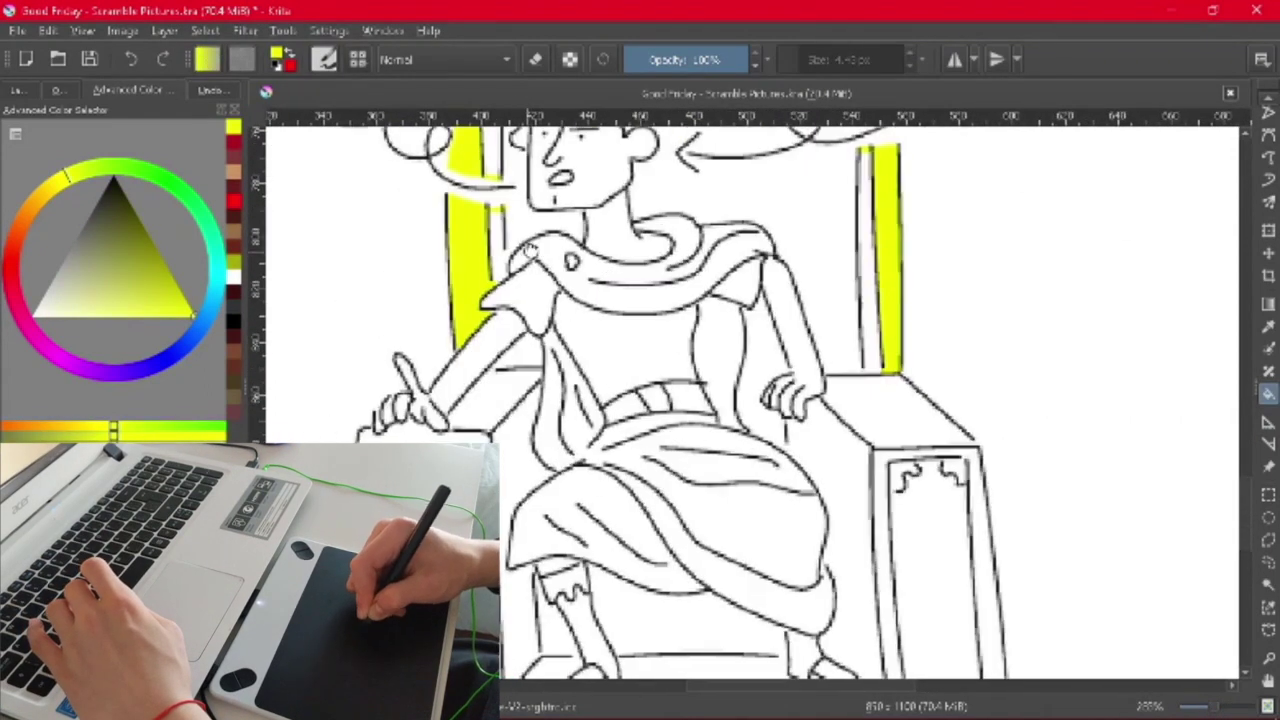
scroll(740, 400, "up", 2)
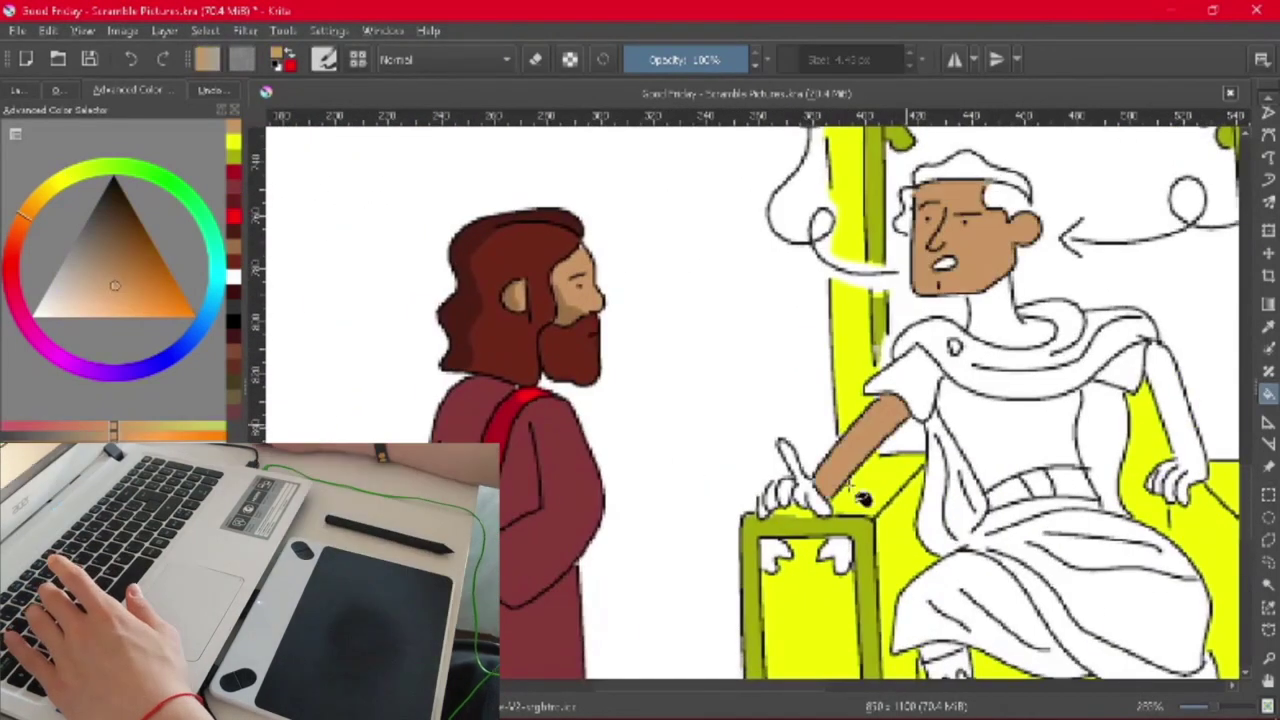
Colour the seated ruler's arms and hands tan and fill his draped cloak with purple
left_click(1005, 470)
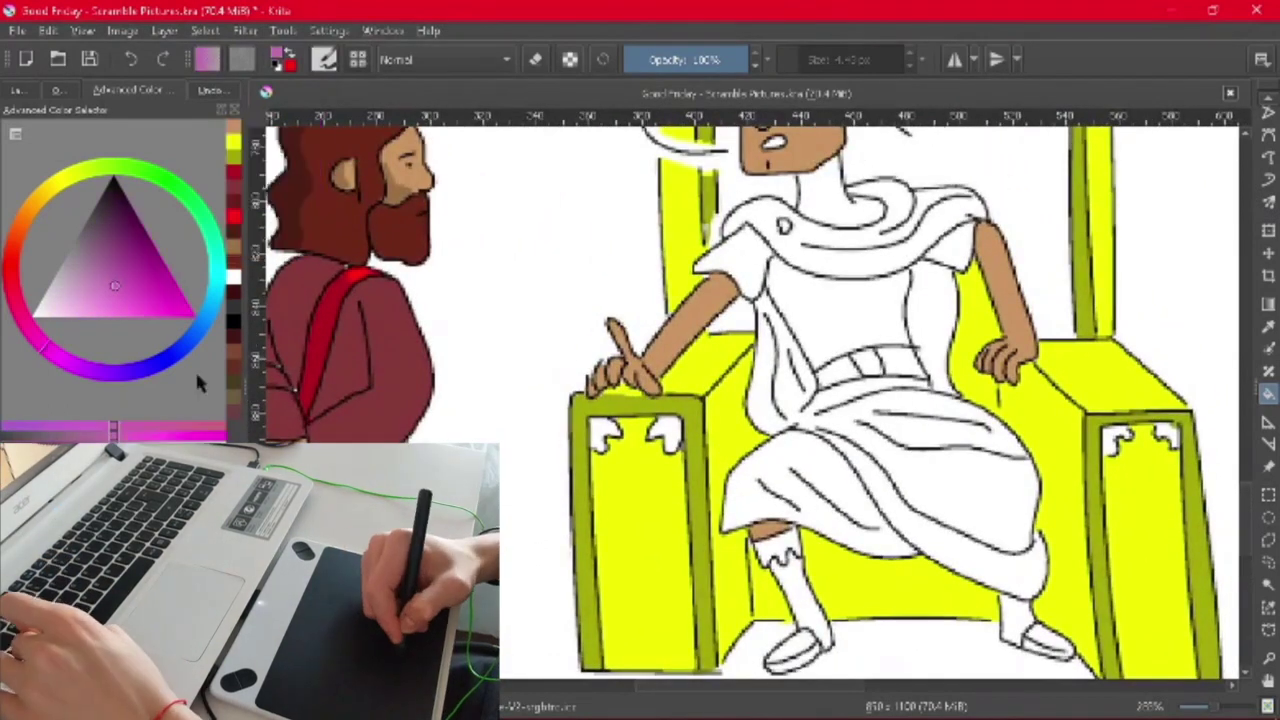
left_click(866, 491)
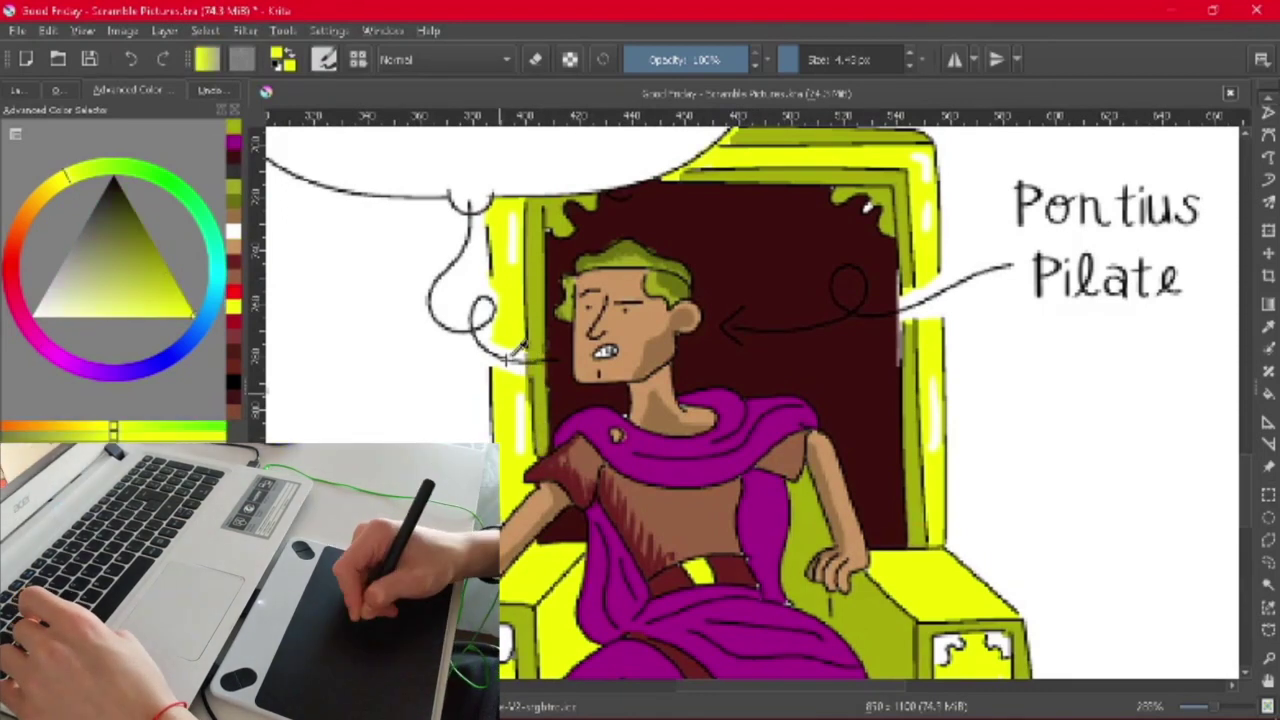
Select the throne's dark backrest area and draw an angular decorative pattern inside it in a lighter maroon
left_click(750, 300, "ctrl")
left_click(573, 515)
left_click(1268, 113)
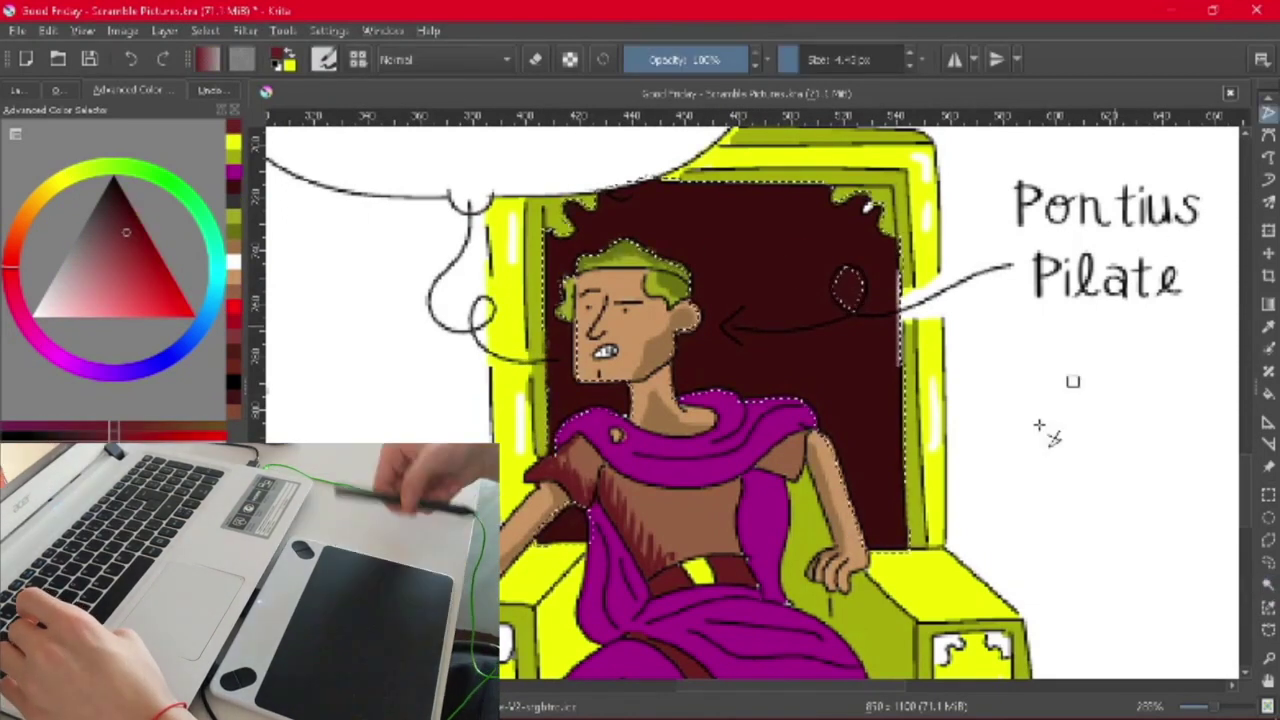
left_click_drag(848, 388, 684, 221)
left_click_drag(612, 383, 770, 387)
scroll(735, 243, "down", 5)
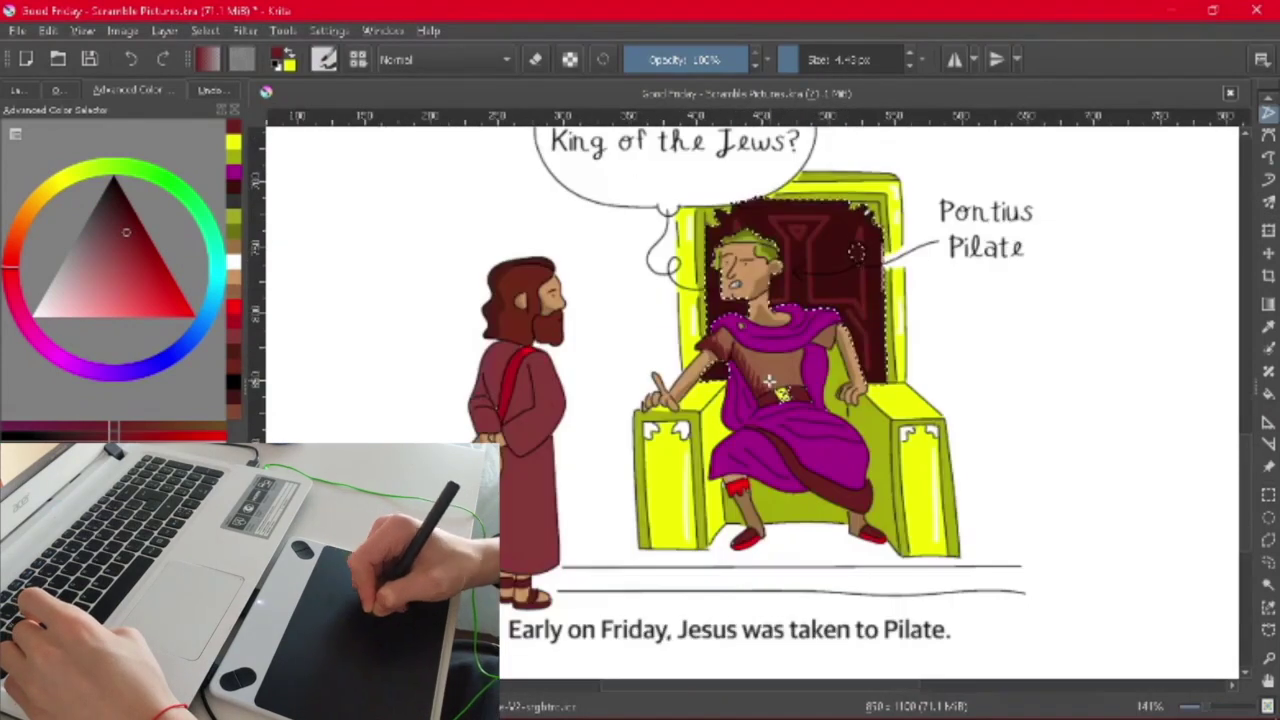
scroll(886, 229, "up", 6)
scroll(870, 265, "down", 6)
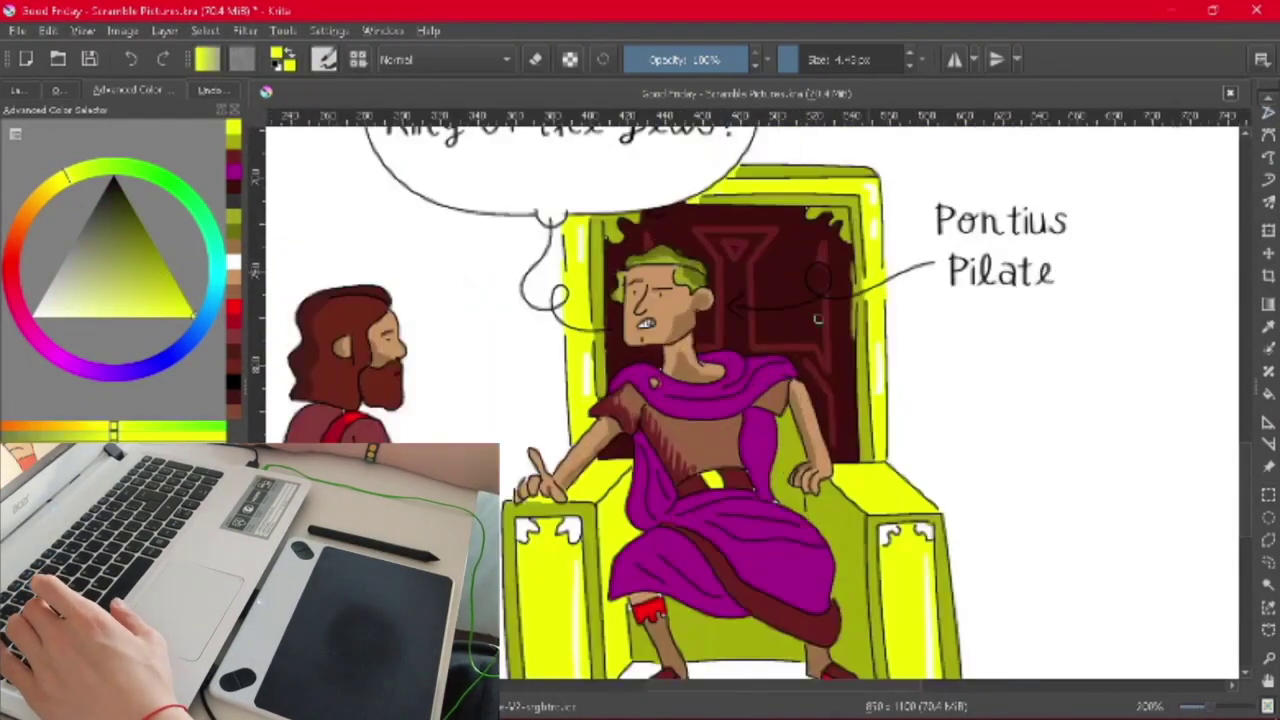
Fill the three shouting faces in the back row of the crowd with the tan skin tone
scroll(870, 265, "up", 4)
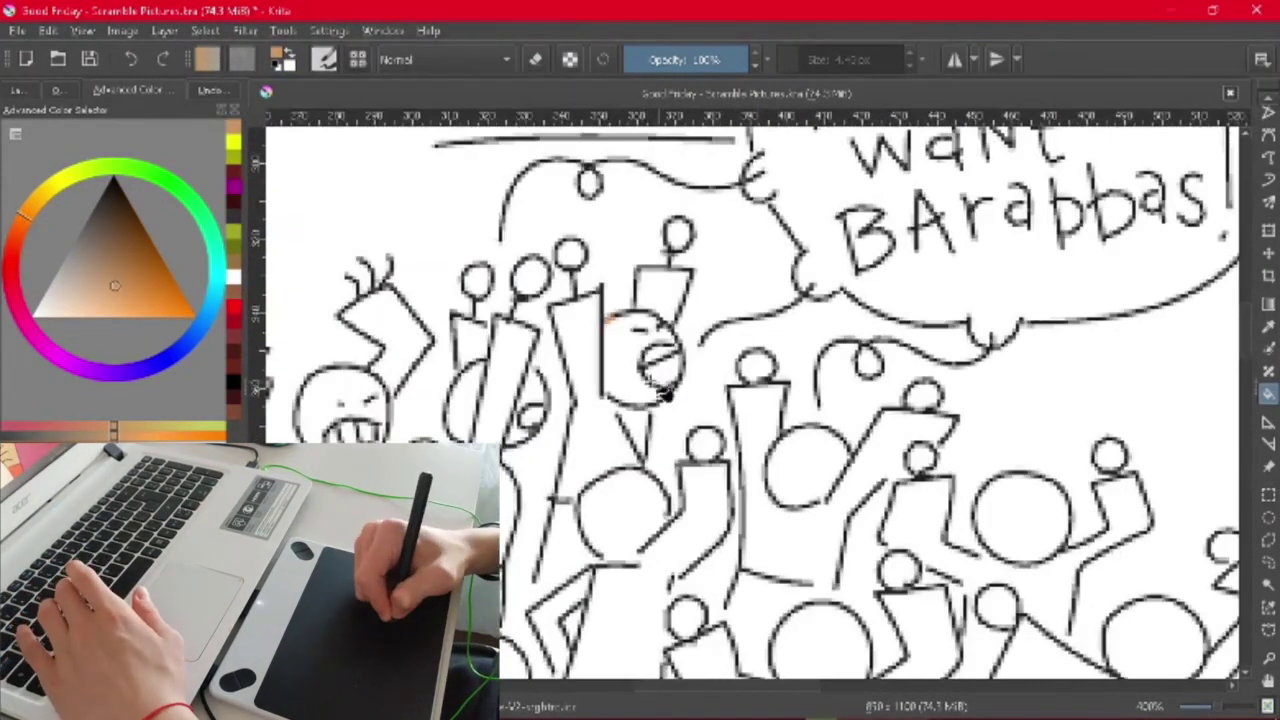
left_click(636, 352)
left_click(498, 398)
left_click_drag(498, 398, 640, 273)
left_click(485, 300)
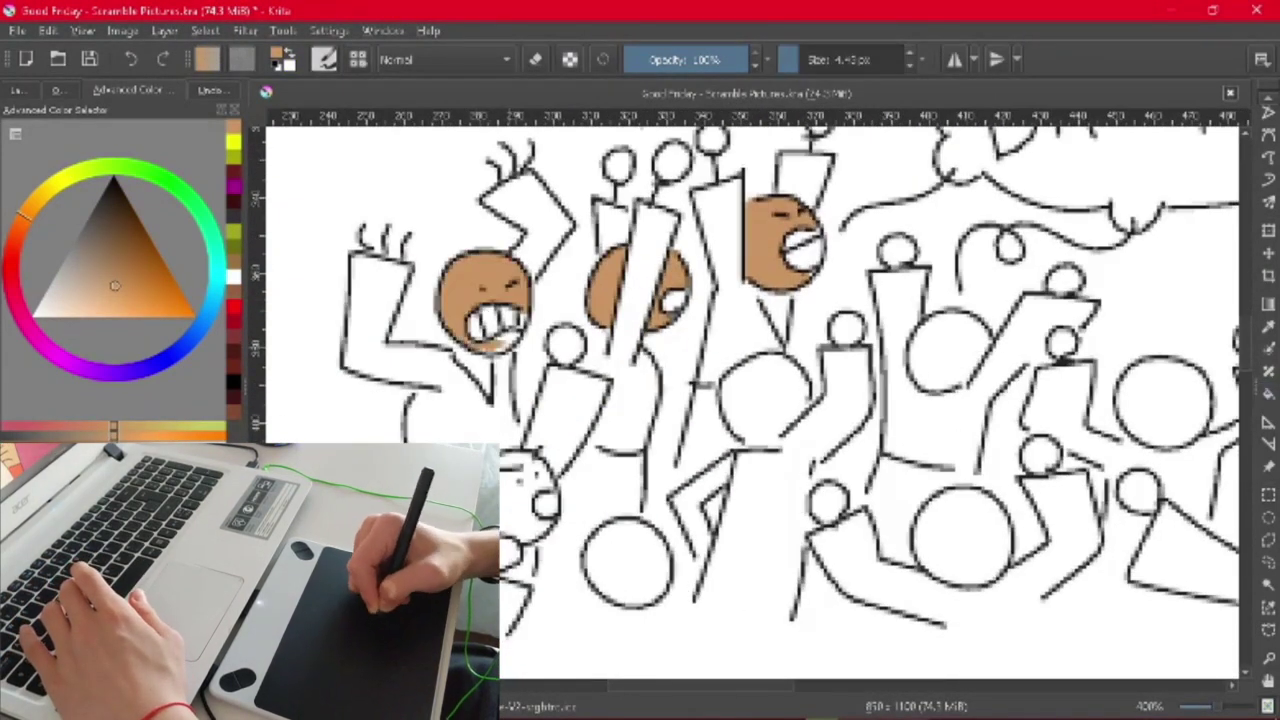
Fill the crowd's lower-left heads and the round head in the centre with the tan skin tone
left_click(510, 518)
left_click(627, 560)
left_click(768, 440)
left_click_drag(768, 440, 618, 420)
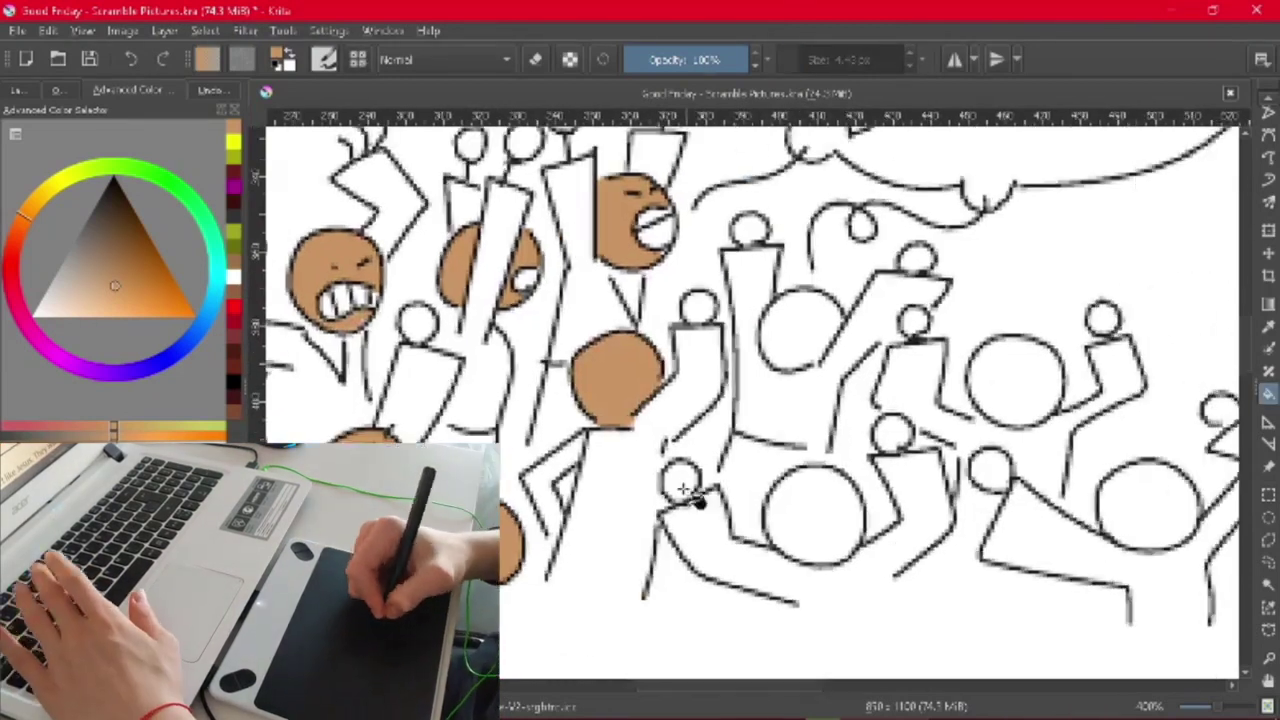
Fill the raised fists in the middle of the crowd and the round head beside them with tan
left_click(716, 276)
left_click(756, 325)
left_click(751, 345)
left_click(796, 437)
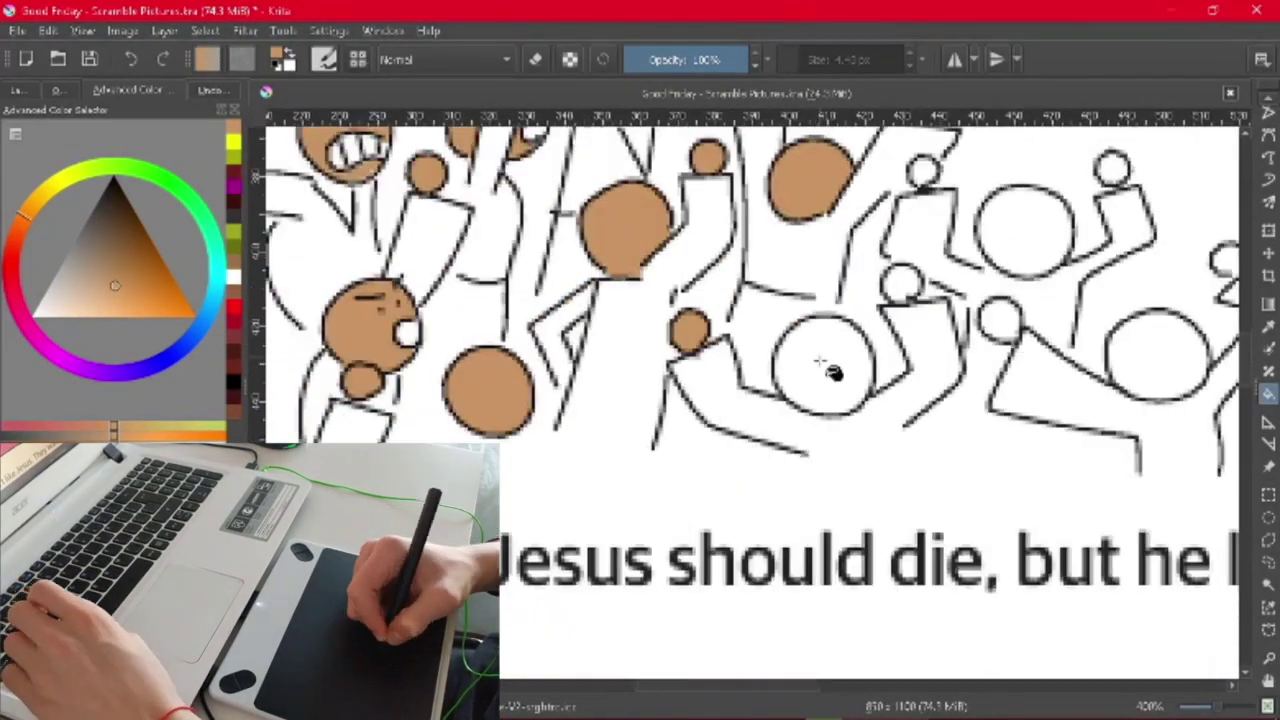
Fill the remaining heads and fists across the right half of the crowd with the tan skin tone
left_click(760, 284)
left_click(739, 395)
left_click(948, 281)
left_click(860, 340)
left_click(835, 432)
left_click(993, 467)
left_click_drag(968, 372, 1238, 437)
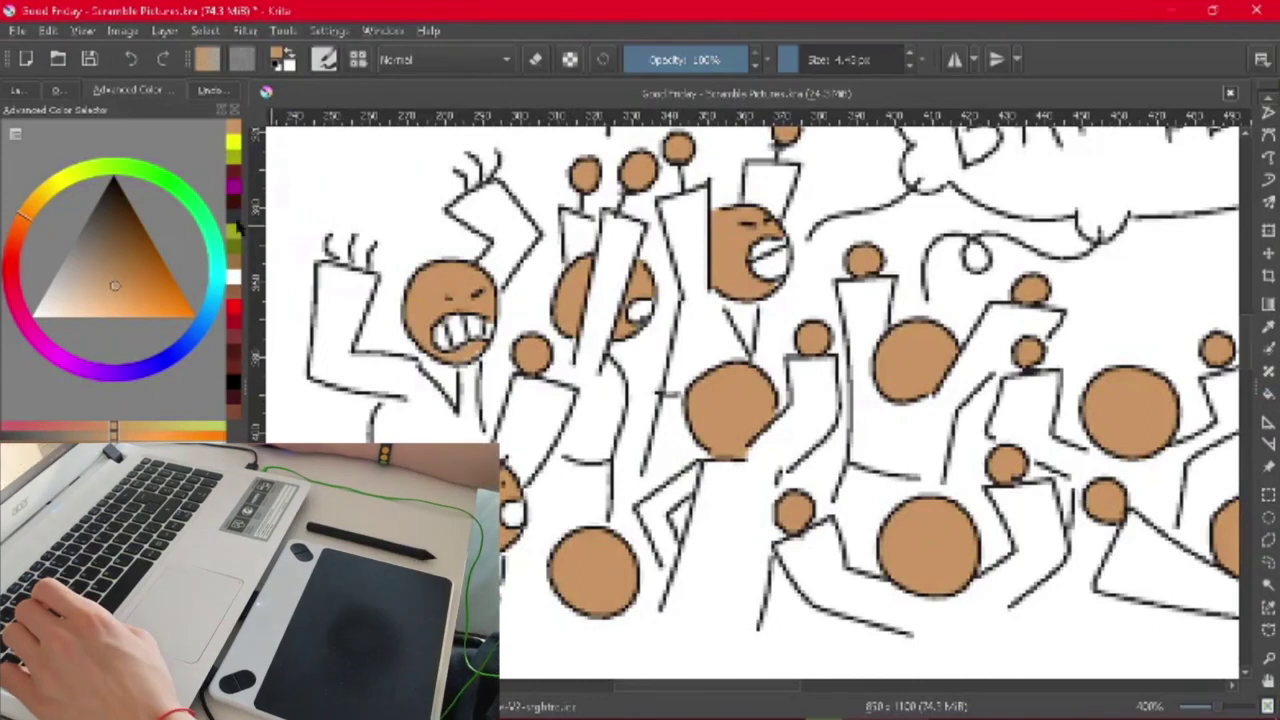
Choose a reddish brown and fill the raised sleeves and robes of the two back-row figures in the crowd
left_click(118, 257)
left_click(595, 400)
left_click(582, 232)
left_click(700, 290)
left_click(770, 186)
left_click(740, 328)
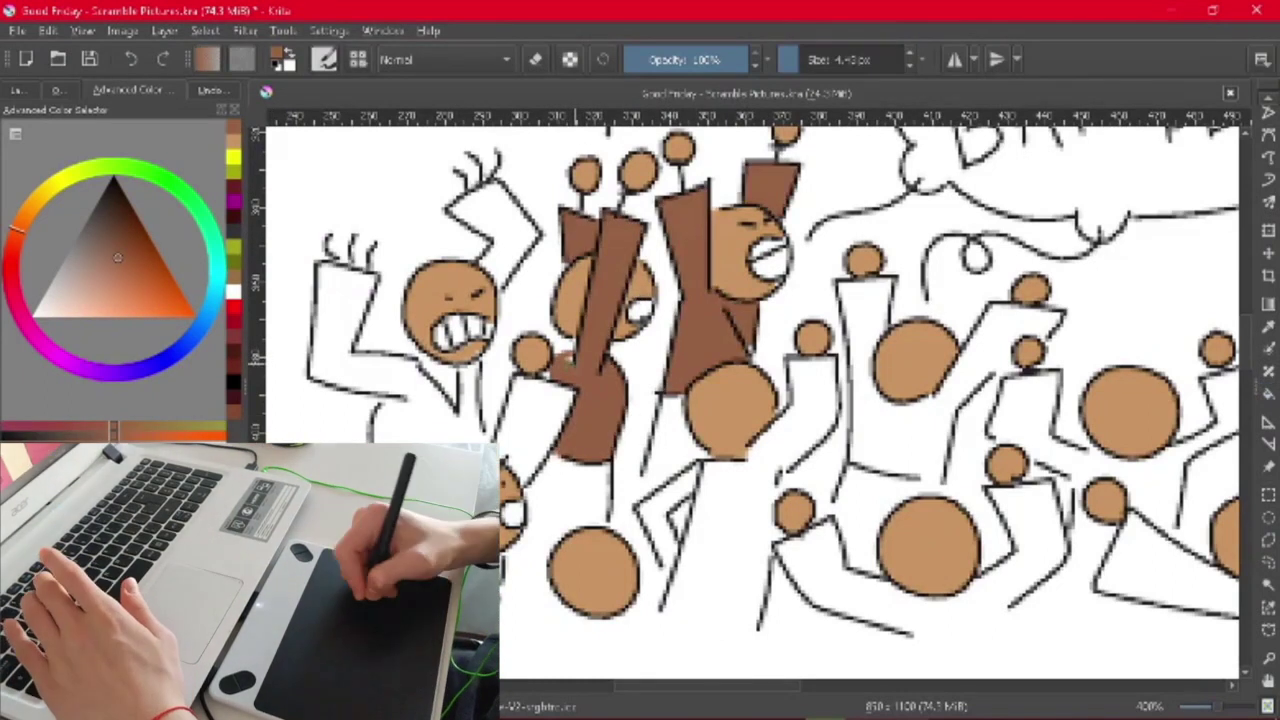
Extend the brown clothing down to the front row, finishing the lower edge with rough scribbled strokes
key("f")
left_click(658, 488)
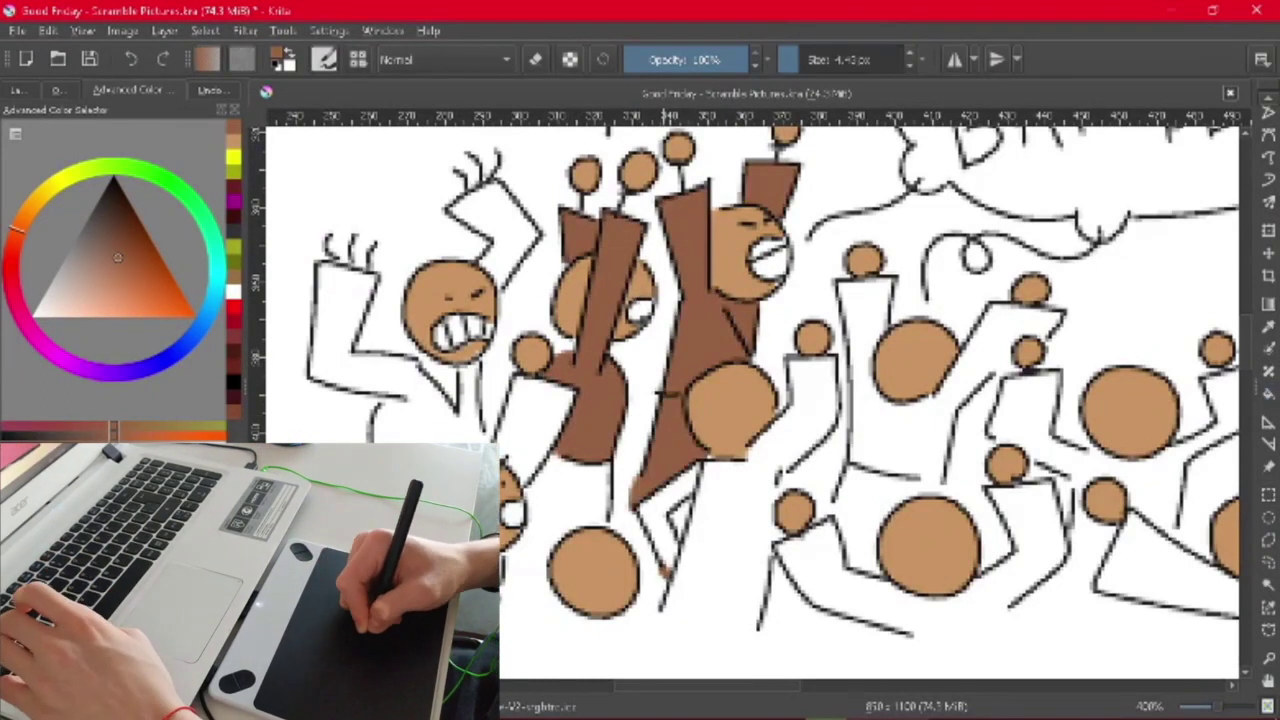
left_click_drag(600, 505, 541, 465)
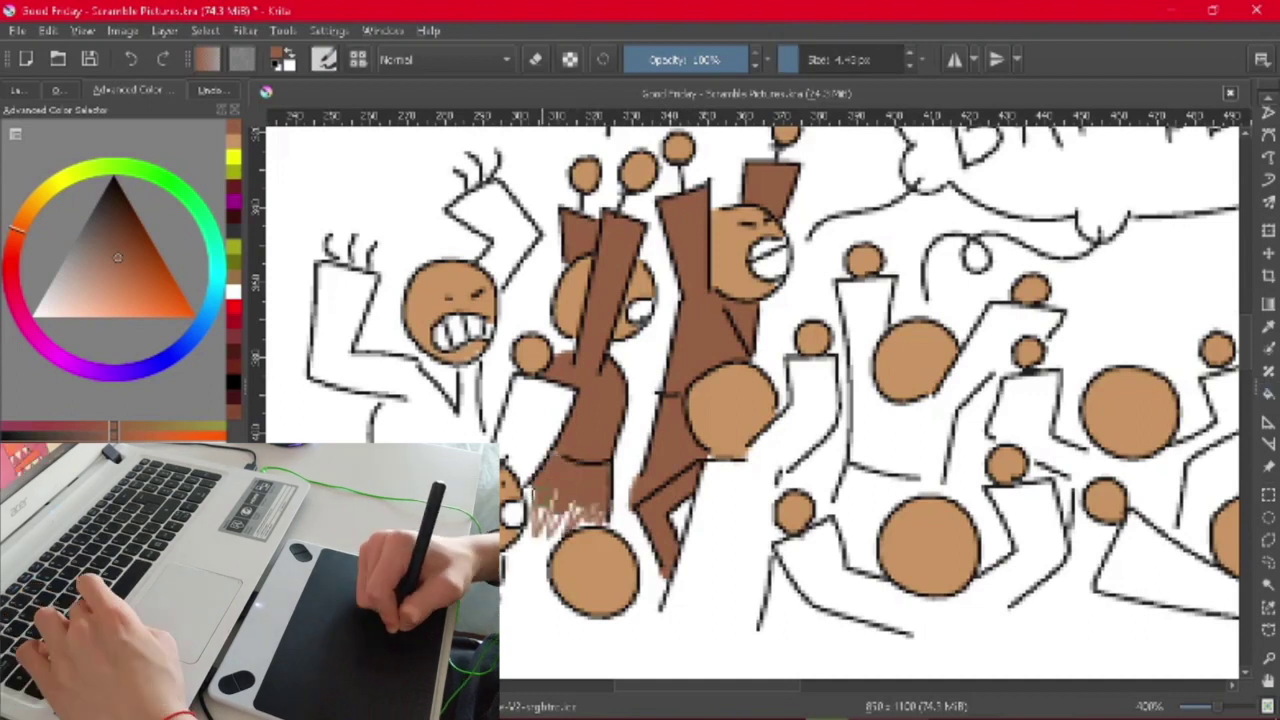
Close the outline gaps around the leftmost shouting man and fill his clothing and the middle figures' clothing brown
left_click_drag(750, 400, 832, 432)
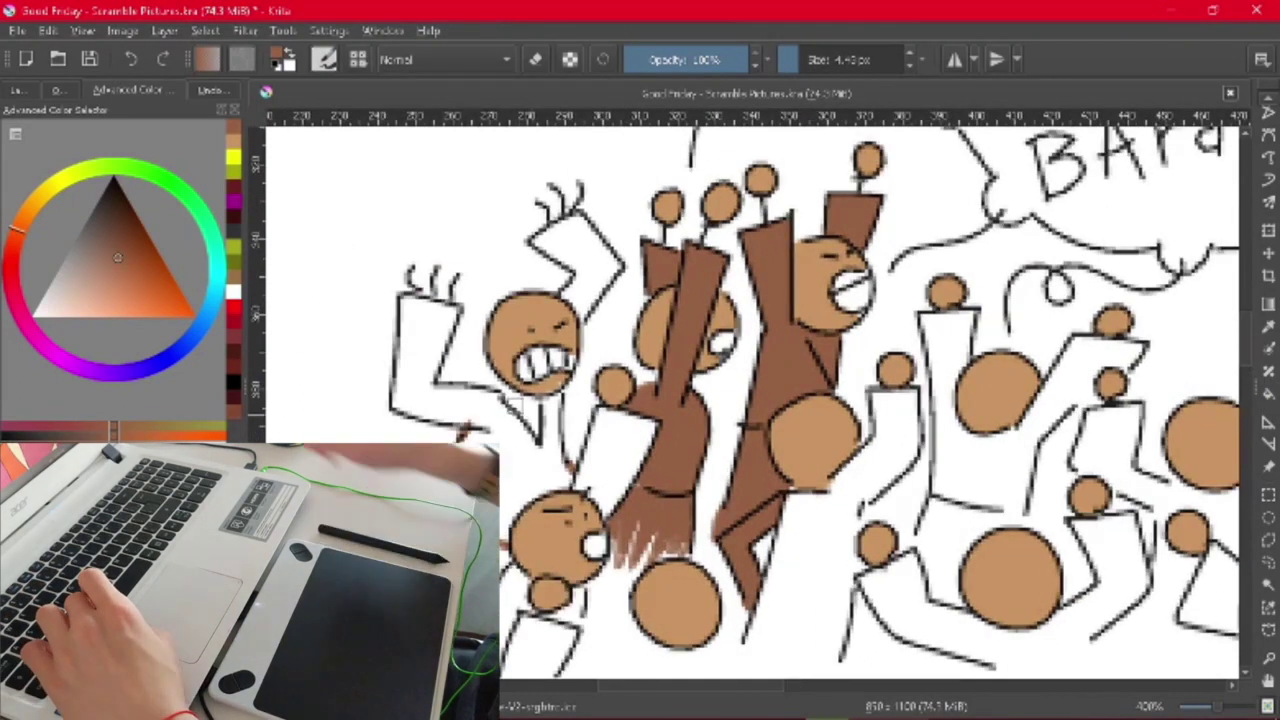
left_click_drag(570, 640, 570, 490)
left_click_drag(736, 458, 551, 563)
left_click(723, 513)
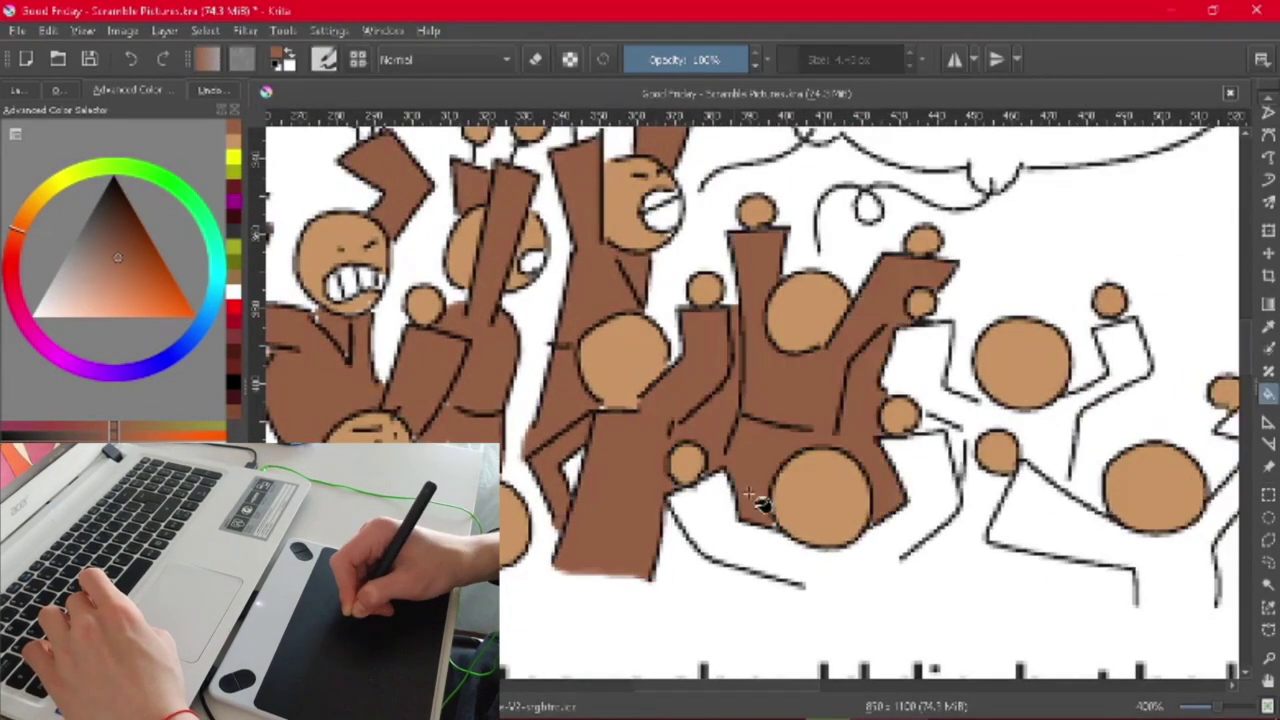
Undo the last clothing fill, then refill the middle figures and the raised-arm figure beside them with brown
key("ctrl+z")
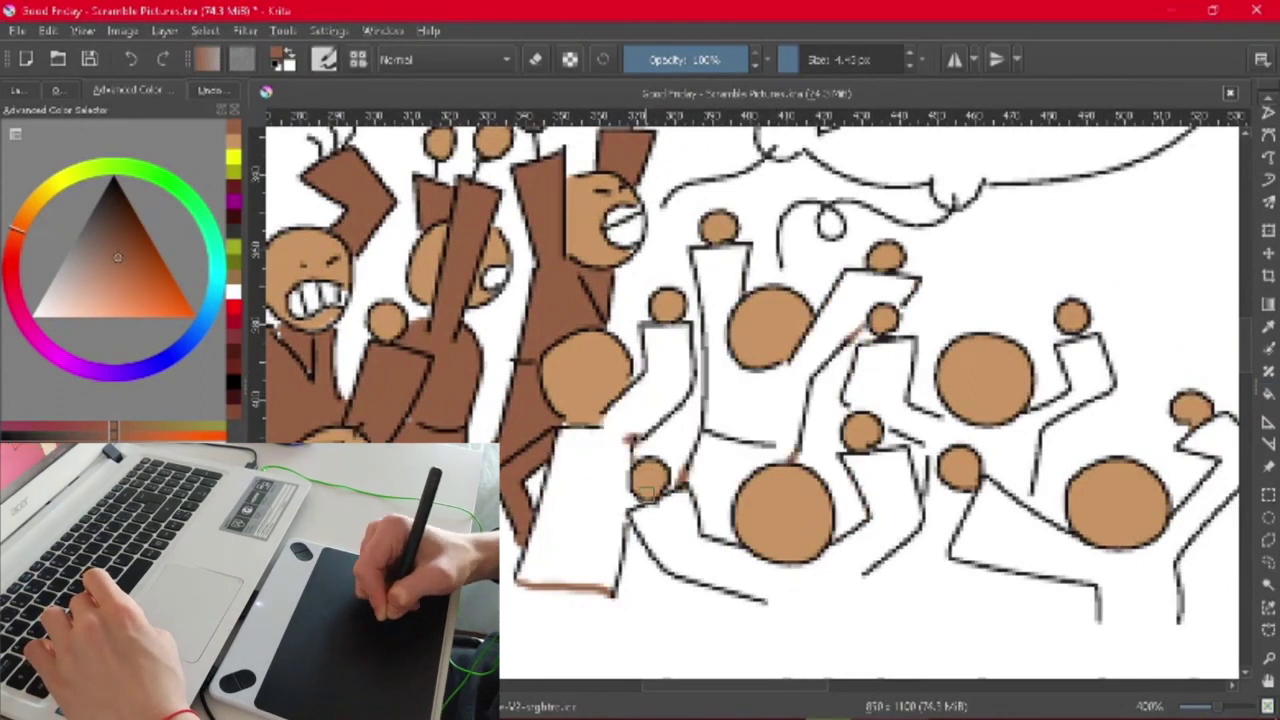
key("ctrl+shift+z")
left_click(997, 460)
left_click(955, 483)
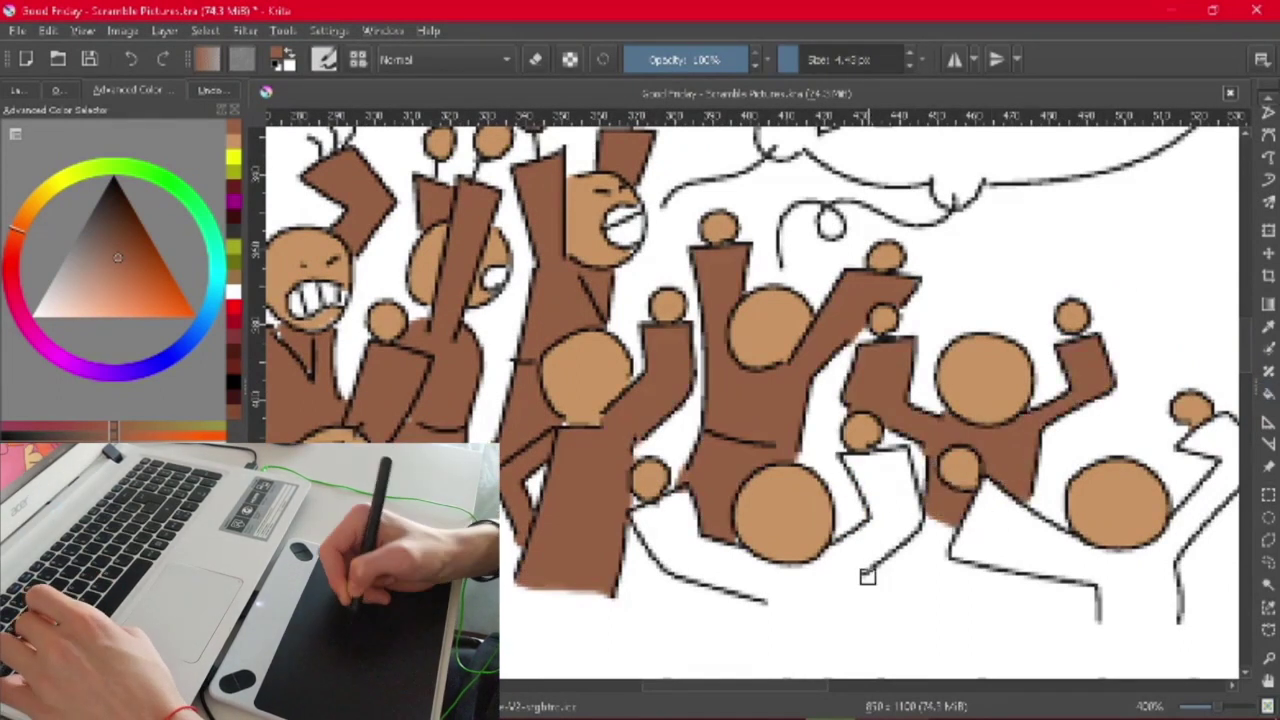
Fill the clothing of the front figure with both fists raised in brown, giving it a scribbled lower edge
left_click(800, 598)
key("b")
left_click_drag(485, 535, 610, 415)
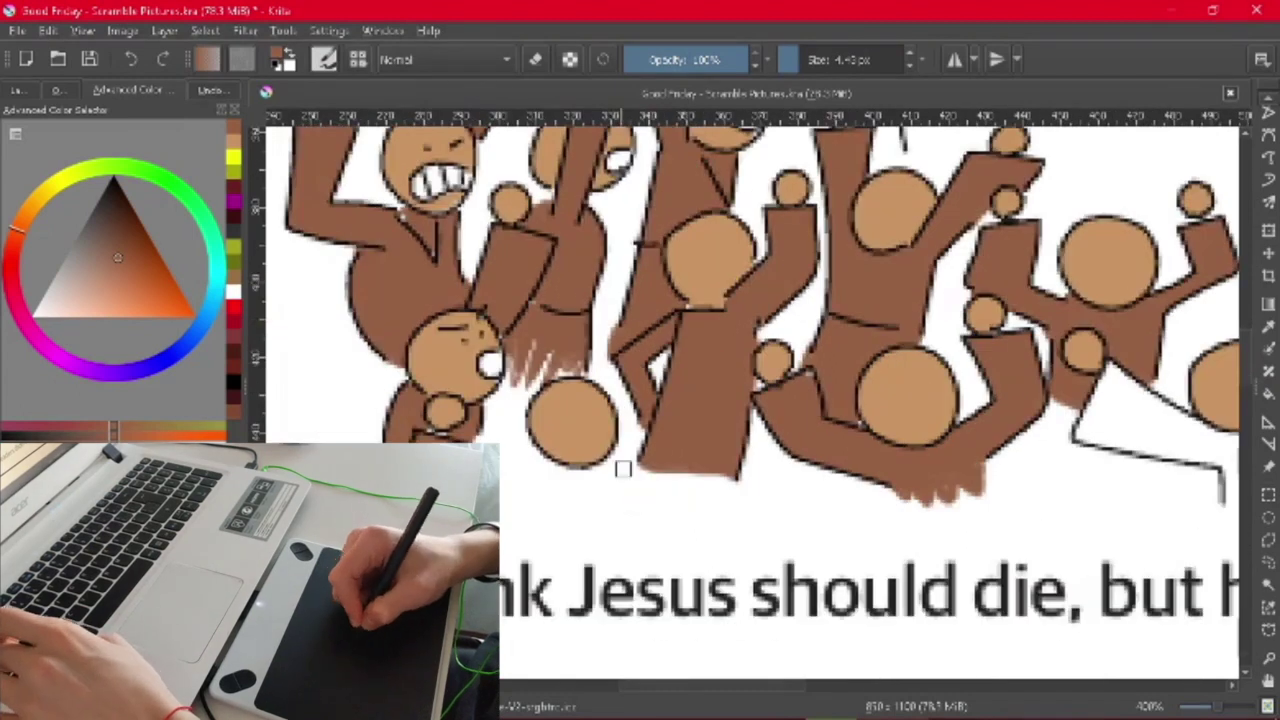
Paint brown clothing beneath the front-left round head and fill the clothing of the rightmost crowd figure
left_click_drag(689, 503, 738, 508)
key("f")
left_click(565, 525)
mouse_move(1230, 490)
left_mouse_down()
mouse_move(780, 525)
mouse_move(830, 580)
left_mouse_up()
left_click(800, 440)
key("3")
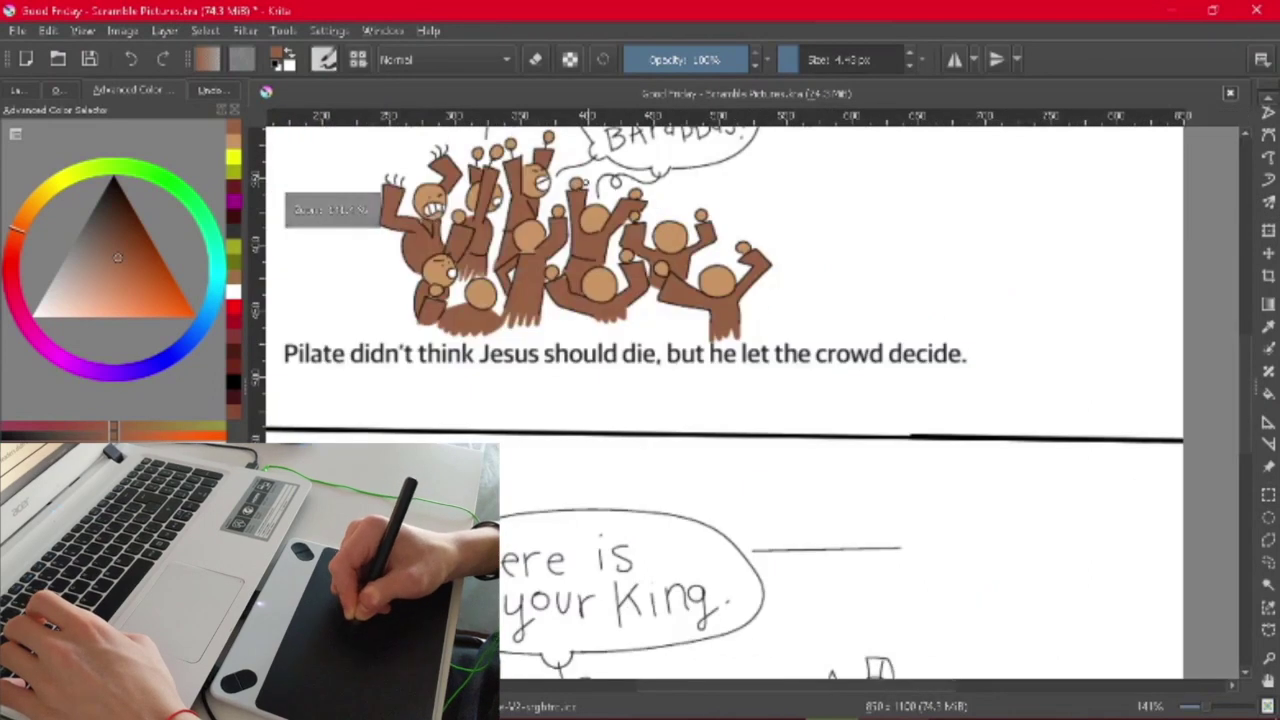
Colour the balcony soldier's sleeves bright yellow and his breastplate and helmet olive green
key("plus")
key("plus")
key("plus")
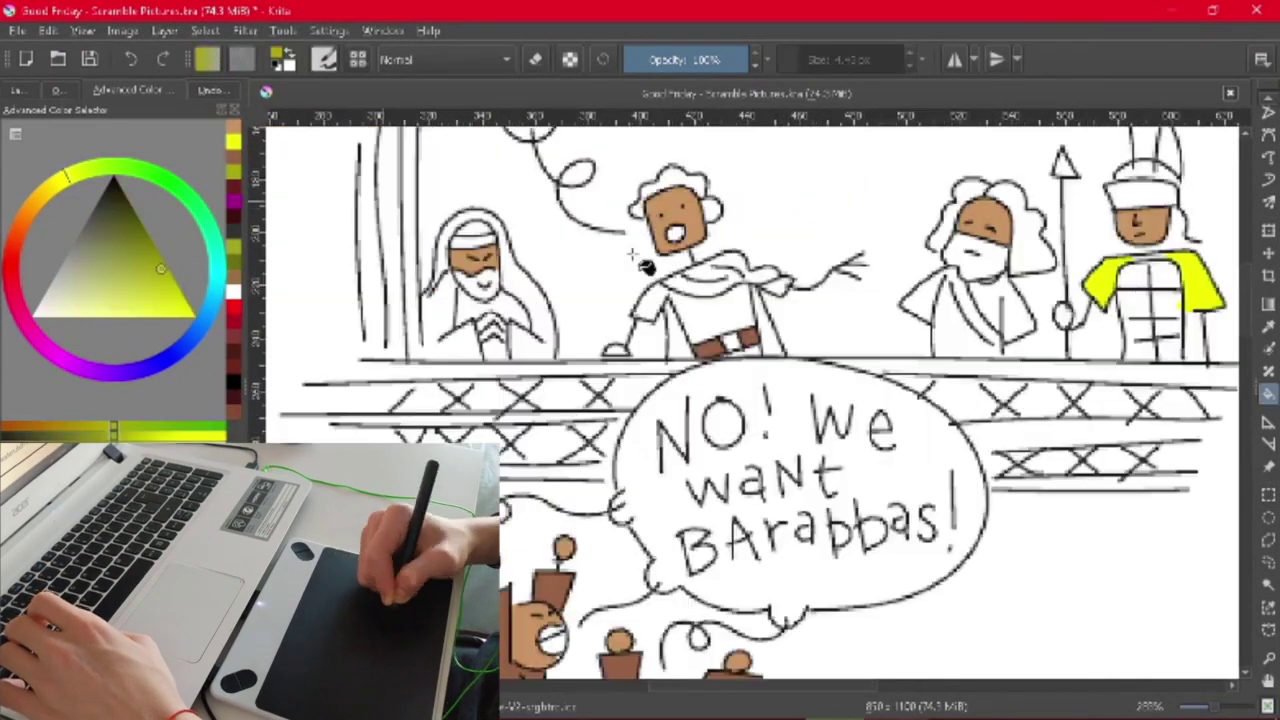
left_click(1150, 300)
left_click(1175, 350)
mouse_move(1174, 366)
left_mouse_down()
mouse_move(1041, 469)
mouse_move(1000, 315)
left_mouse_up()
Sample the dark maroon and fill the soldier's helmet brim and the hooded balcony figure's clothing with it
left_click(1000, 315, "ctrl")
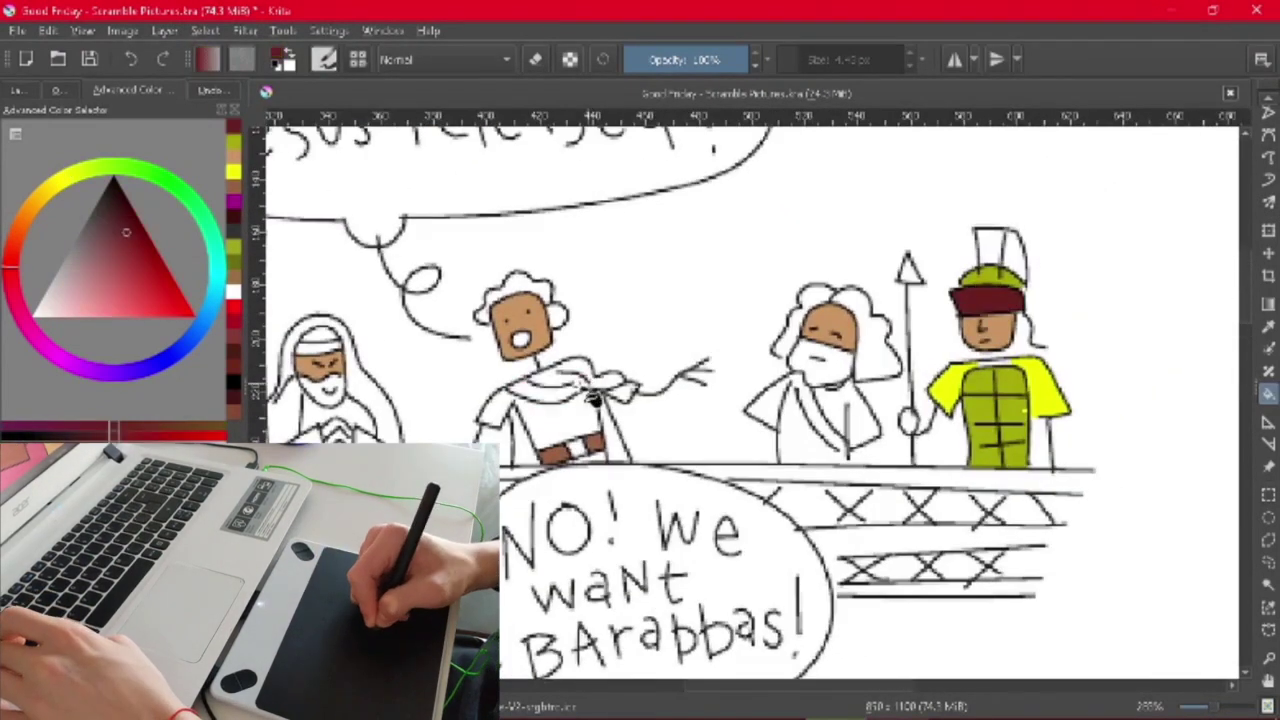
left_click_drag(605, 397, 790, 352)
left_click(521, 347)
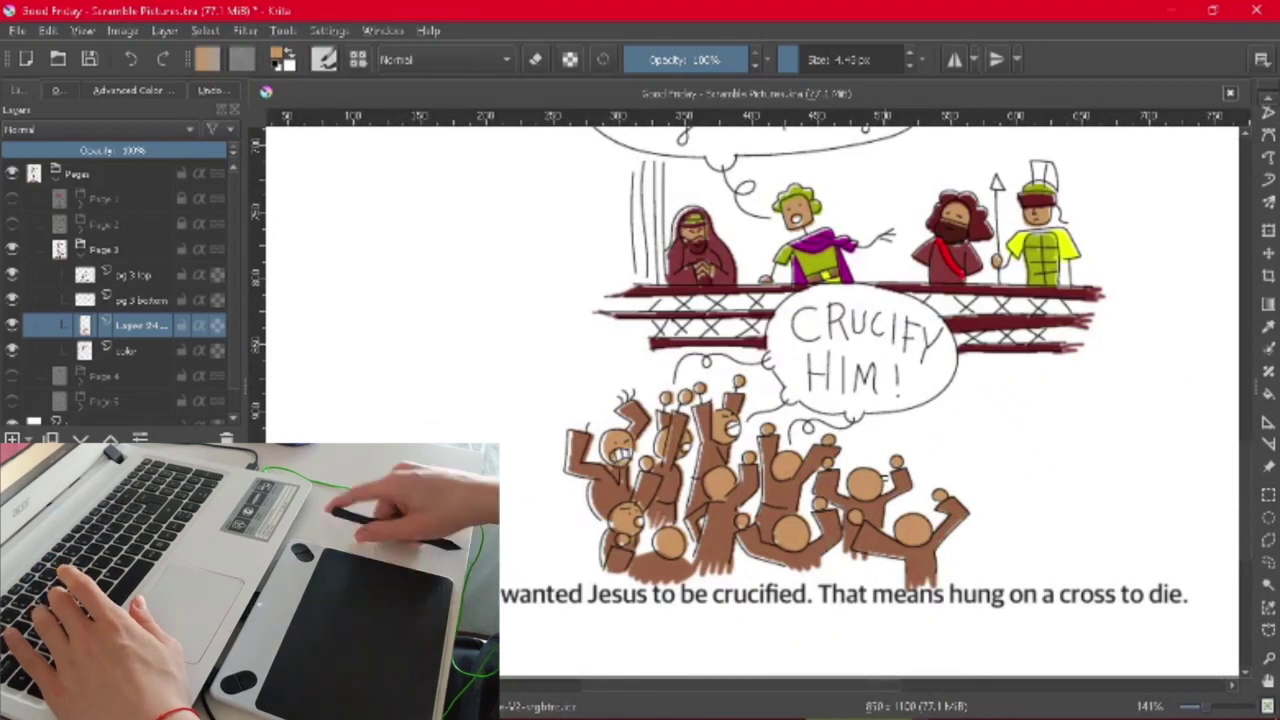
Merge the extra layer holding the lower scene's colours into page 3's color layer
key("minus")
key("minus")
key("minus")
right_click(140, 325)
left_click(268, 297)
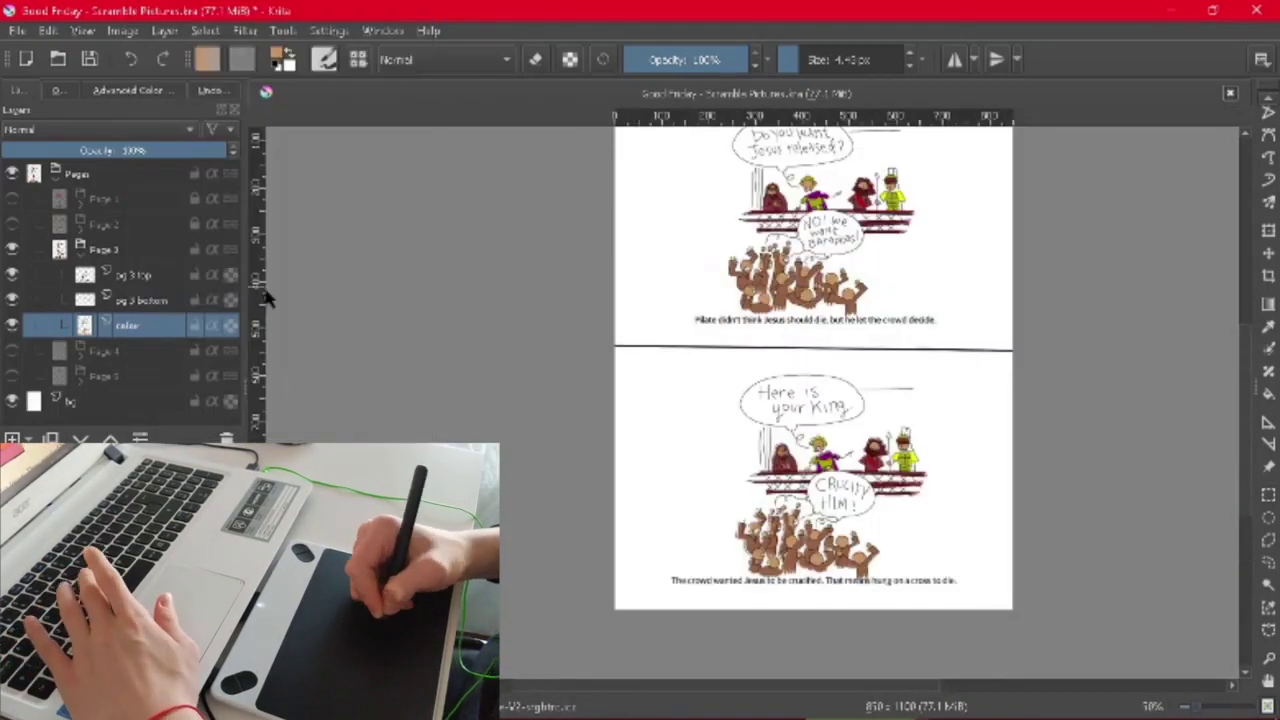
Paint short brown strokes across the gaps in page 4's thorn crown outline to close its shapes
left_click_drag(538, 302, 511, 334)
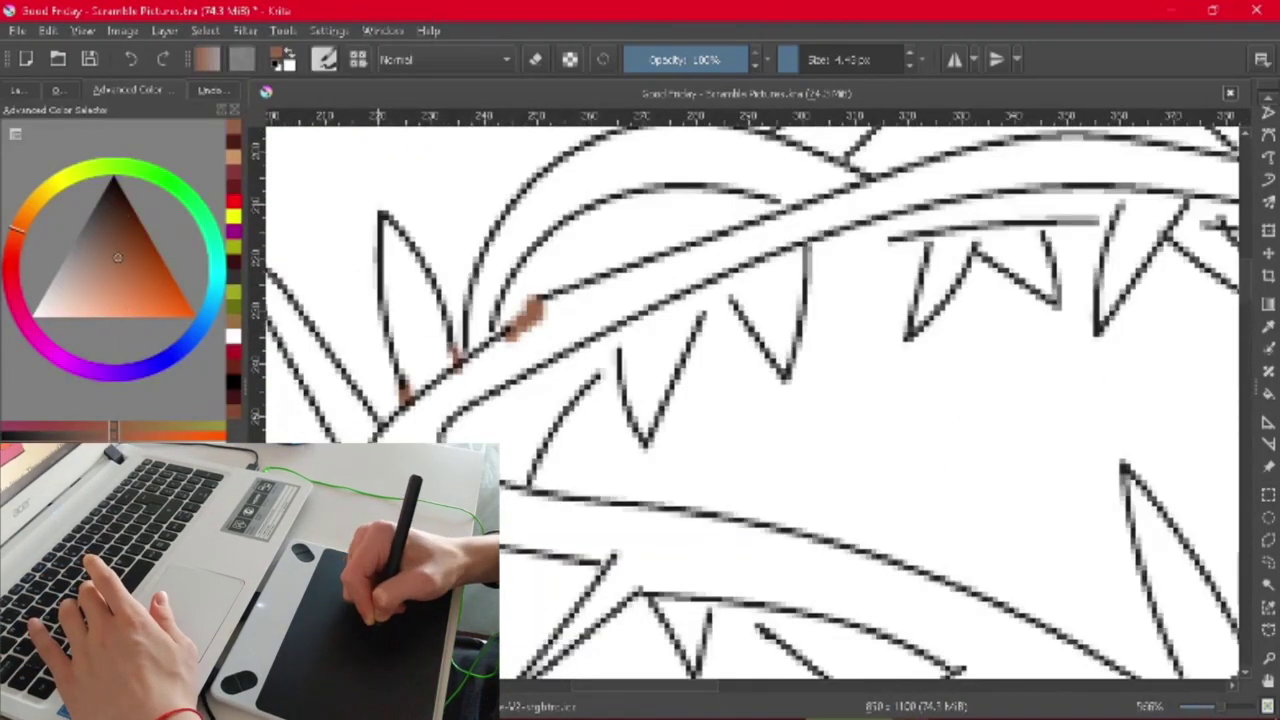
left_click_drag(495, 560, 540, 405)
left_click_drag(492, 384, 470, 410)
left_click_drag(556, 390, 538, 428)
left_click_drag(671, 501, 714, 286)
left_click_drag(860, 360, 905, 385)
left_click_drag(800, 372, 870, 386)
left_click_drag(720, 418, 775, 440)
left_click_drag(857, 386, 820, 344)
Fill the thorn crown's rear, left and front branches and their thorns with reddish brown
key("minus")
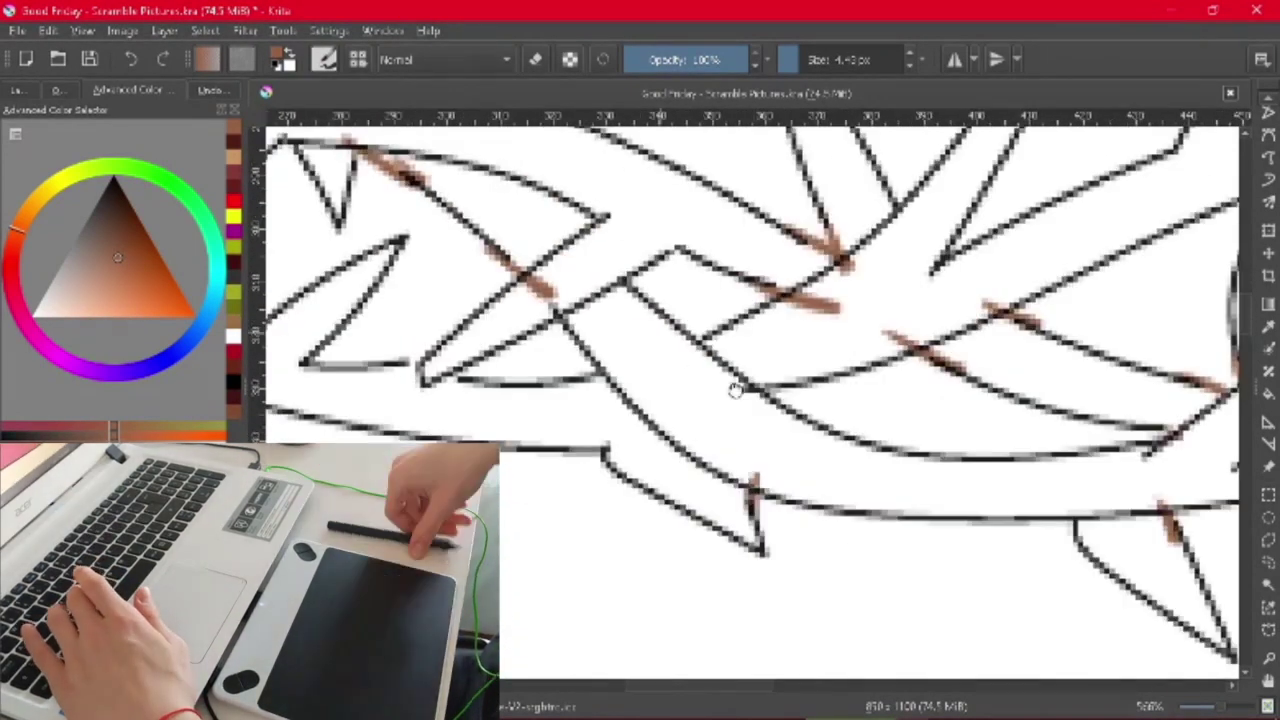
key("minus")
left_click_drag(740, 380, 777, 351)
key("minus")
mouse_move(666, 226)
left_mouse_down()
mouse_move(705, 253)
mouse_move(589, 252)
mouse_move(535, 200)
left_mouse_up()
left_click_drag(463, 391, 553, 402)
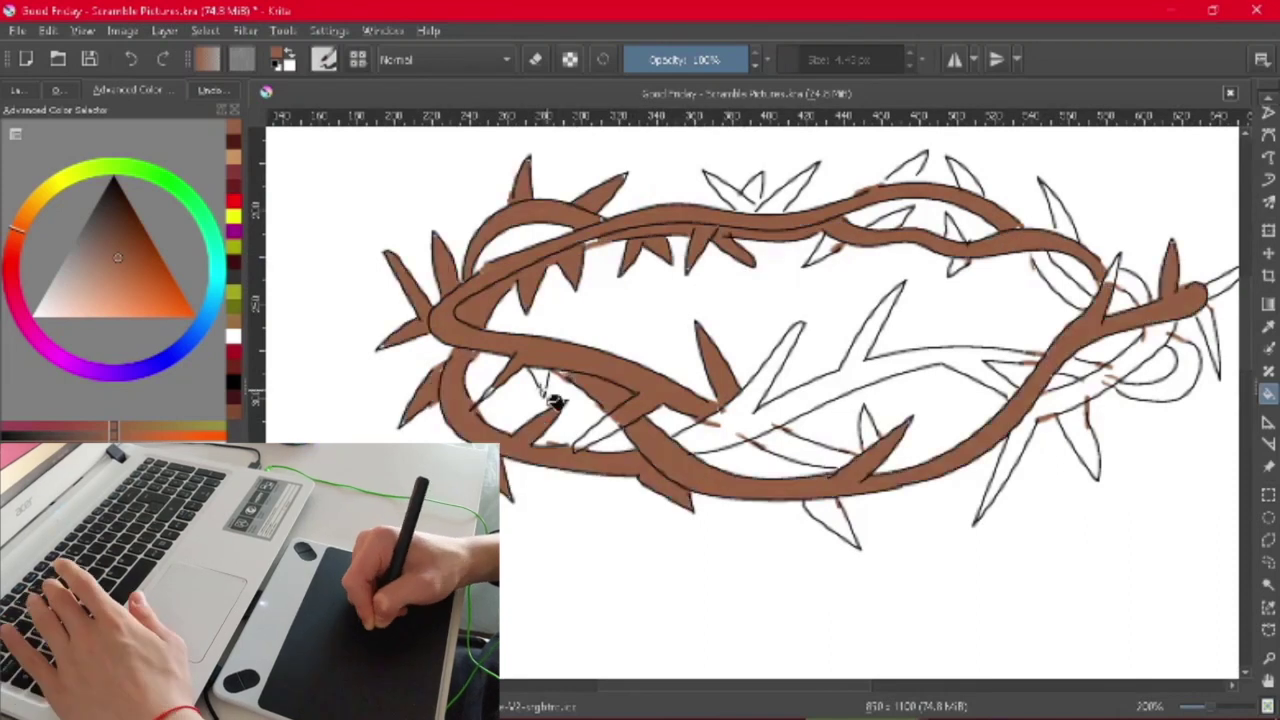
left_click_drag(709, 437, 880, 366)
Fill the twisted loops and hanging thorns at the crown's right end with the same brown
key("plus")
key("plus")
key("plus")
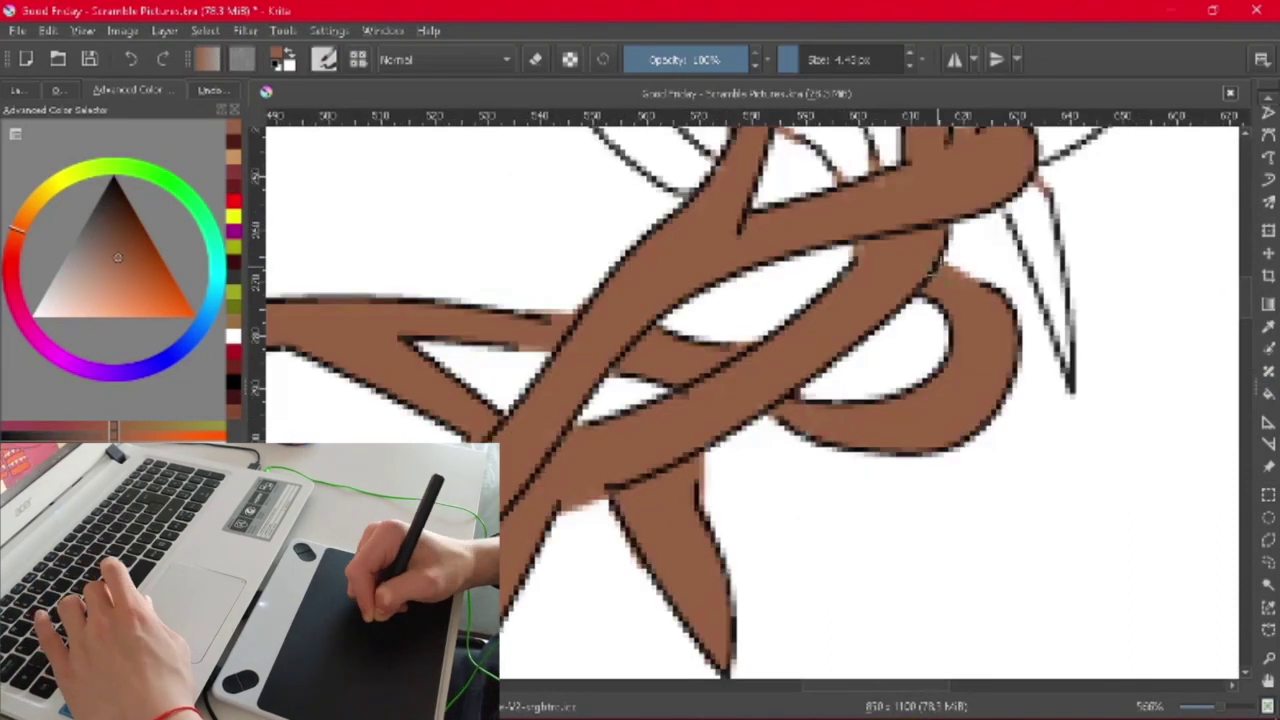
left_click_drag(760, 200, 685, 410)
left_click_drag(690, 280, 790, 400)
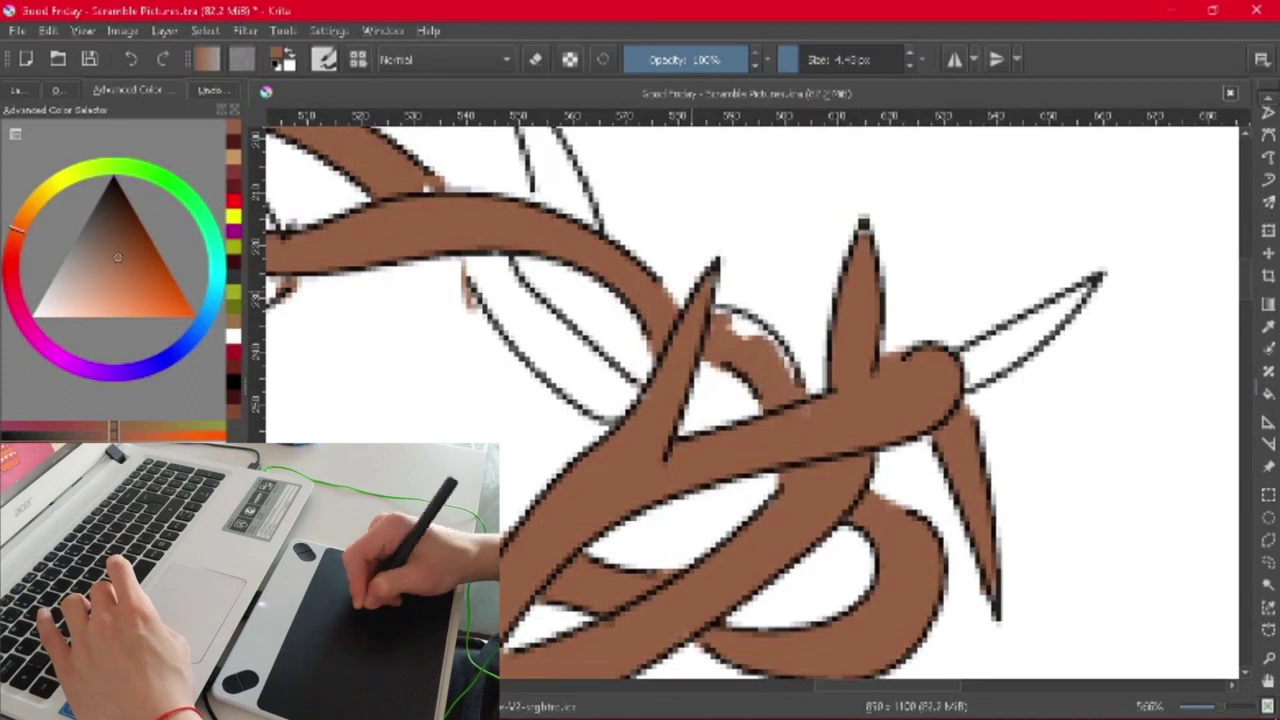
Fill the remaining branch sections and thorns along the crown's upper right with brown
mouse_move(560, 330)
left_mouse_down()
mouse_move(1029, 349)
mouse_move(1040, 330)
left_mouse_up()
left_click_drag(611, 161, 846, 371)
left_click_drag(780, 300, 810, 420)
left_click_drag(480, 215, 545, 290)
left_click_drag(470, 380, 506, 488)
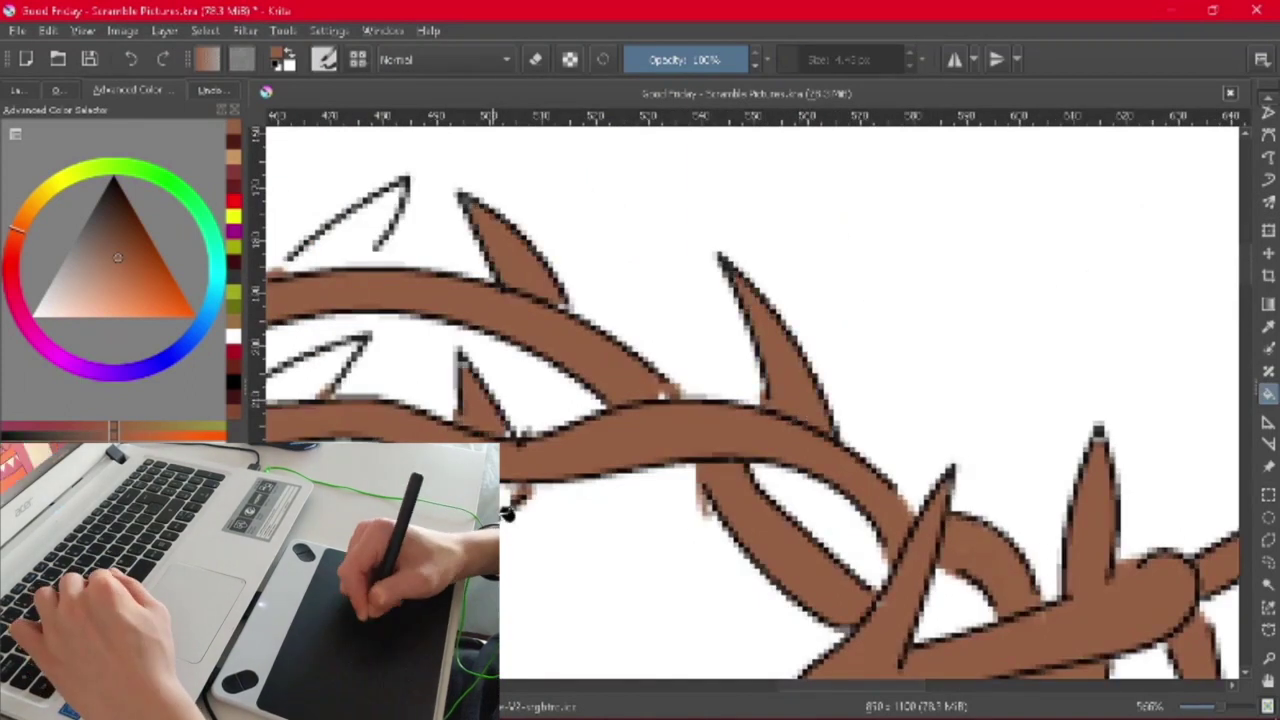
Fill the crown's upper middle thorns with brown and recolour the outer thorns light tan
left_click_drag(360, 300, 675, 300)
left_click_drag(580, 395, 665, 345)
left_click_drag(710, 195, 598, 268)
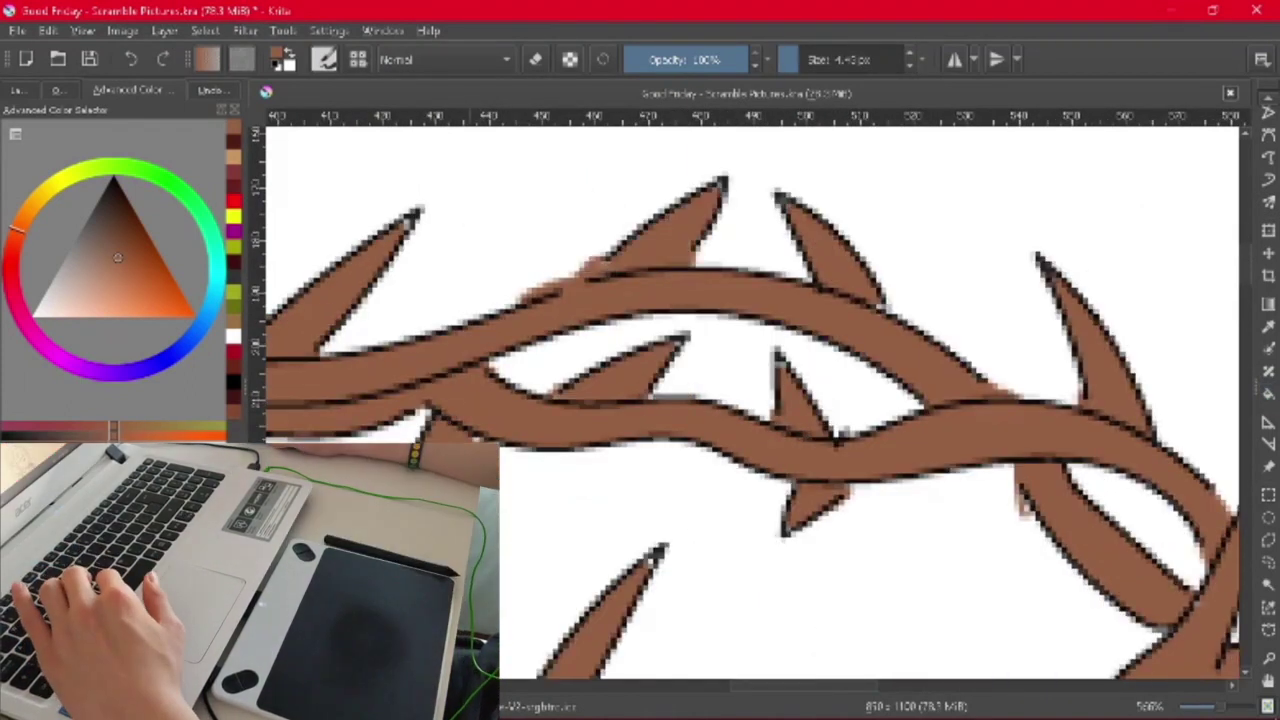
key("minus")
key("minus")
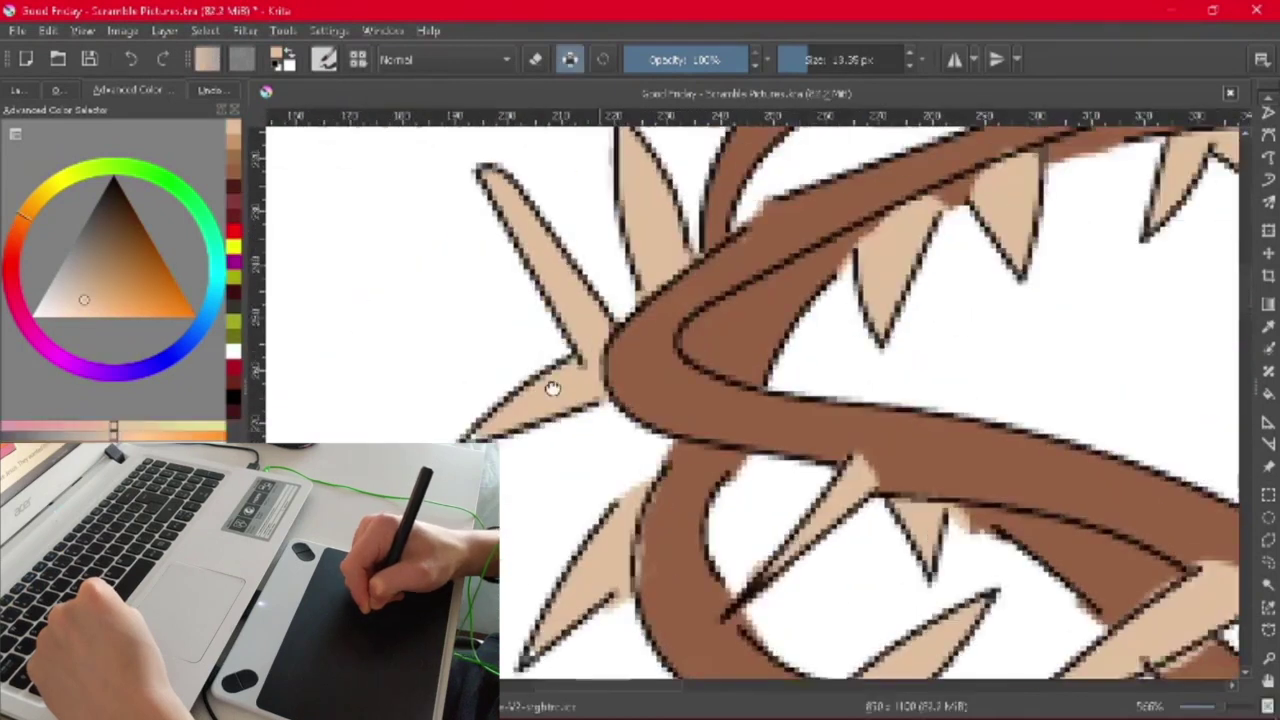
Paint darker brown shading along one side of the tan thorns on the crown's upper branches
key("minus")
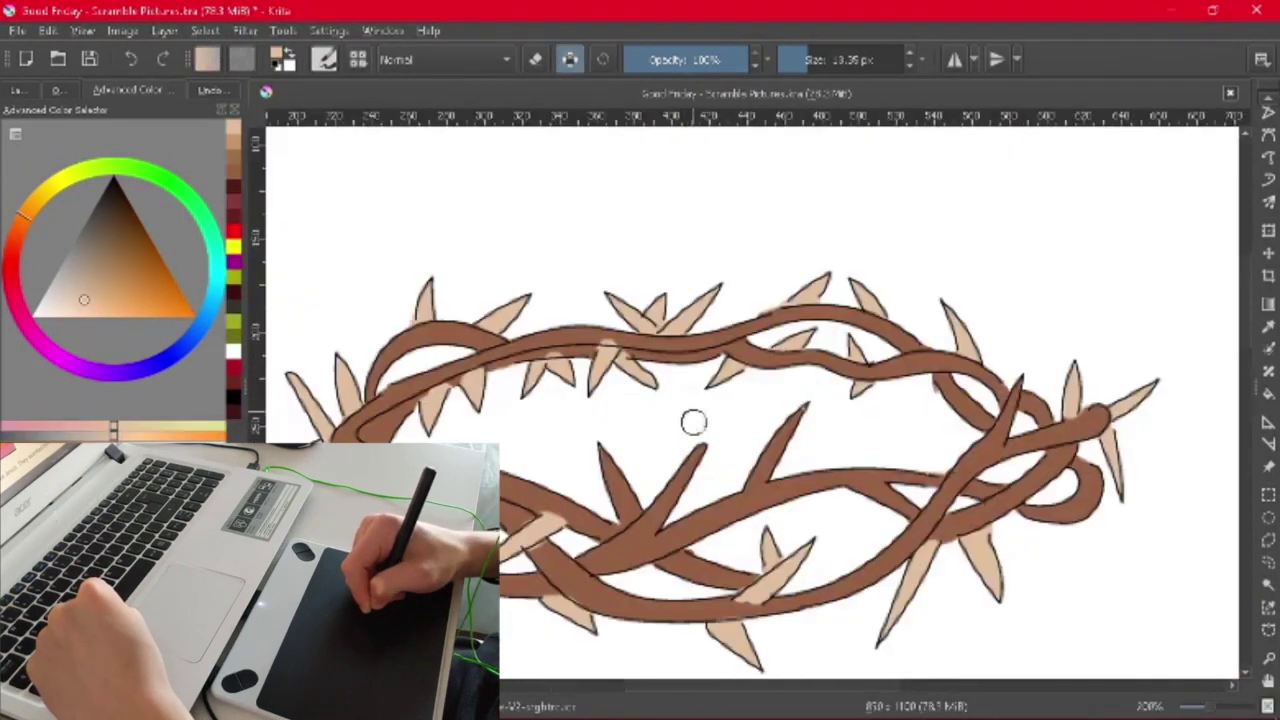
key("plus")
key("plus")
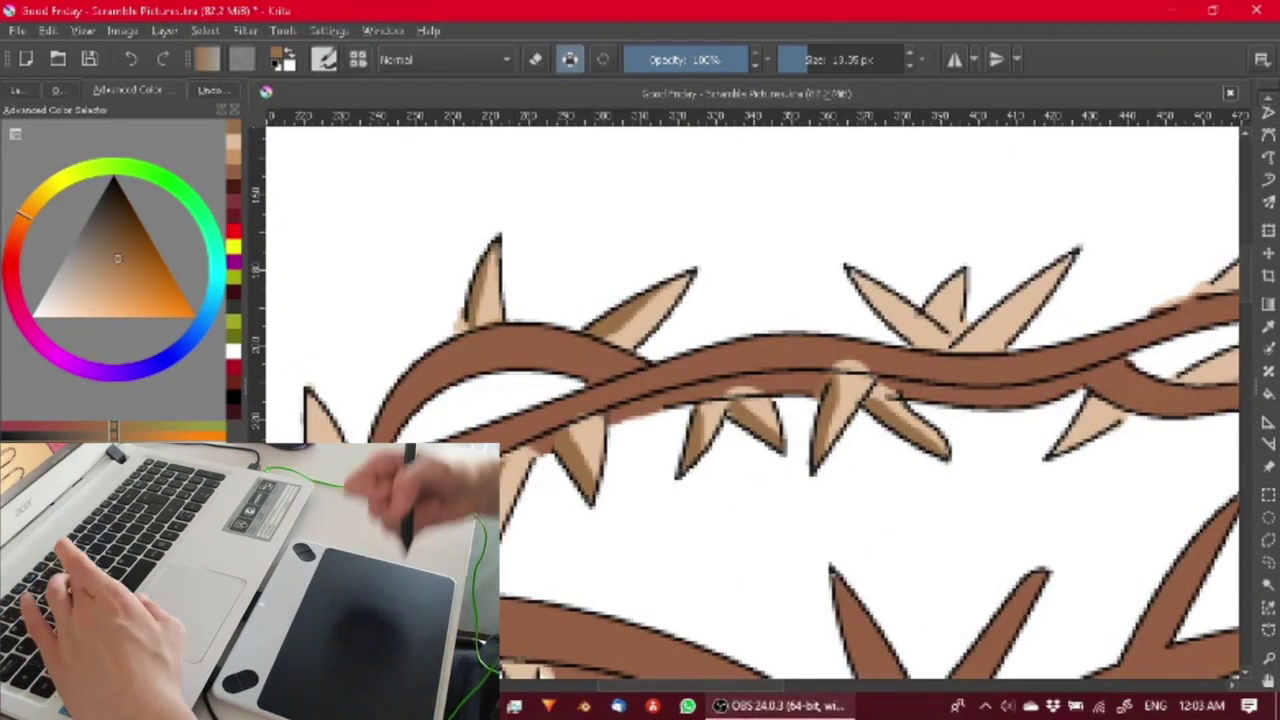
left_click_drag(925, 330, 775, 372)
left_click_drag(1027, 292, 905, 378)
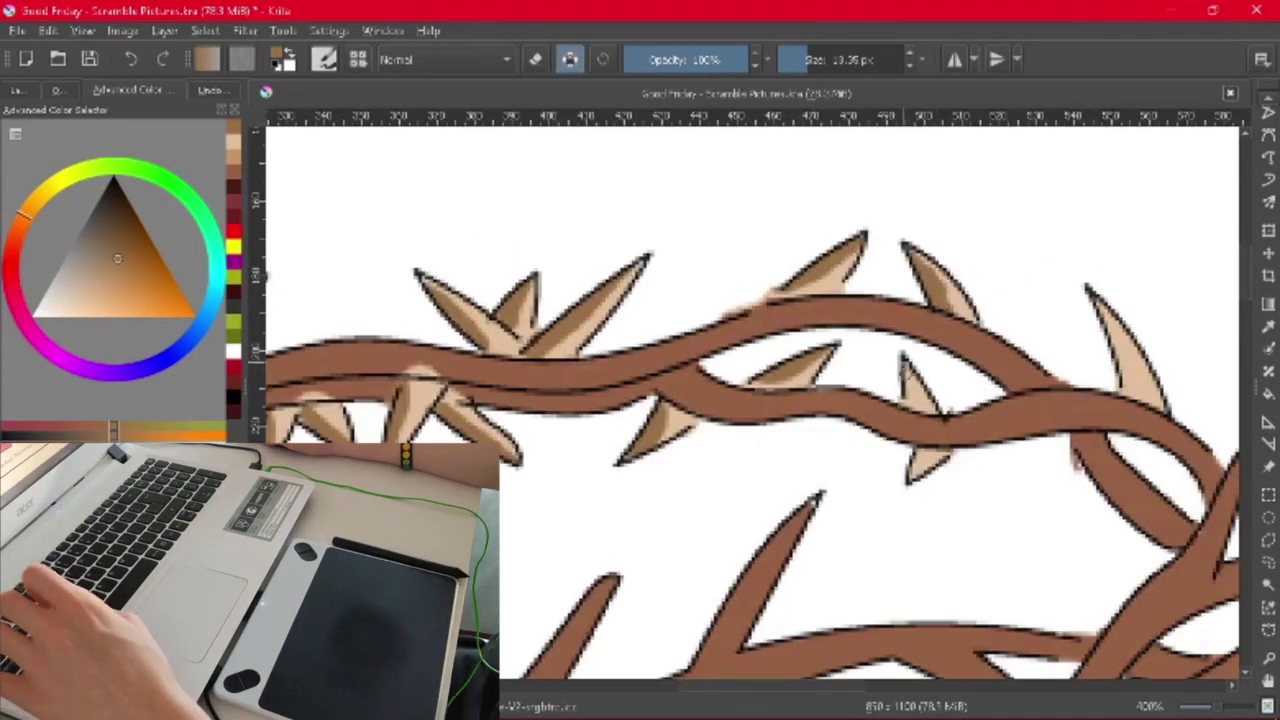
left_click_drag(1055, 395, 1230, 440)
Shade the tan thorns on the crown's front, left and lower branches with the darker brown
left_click_drag(790, 370, 665, 450)
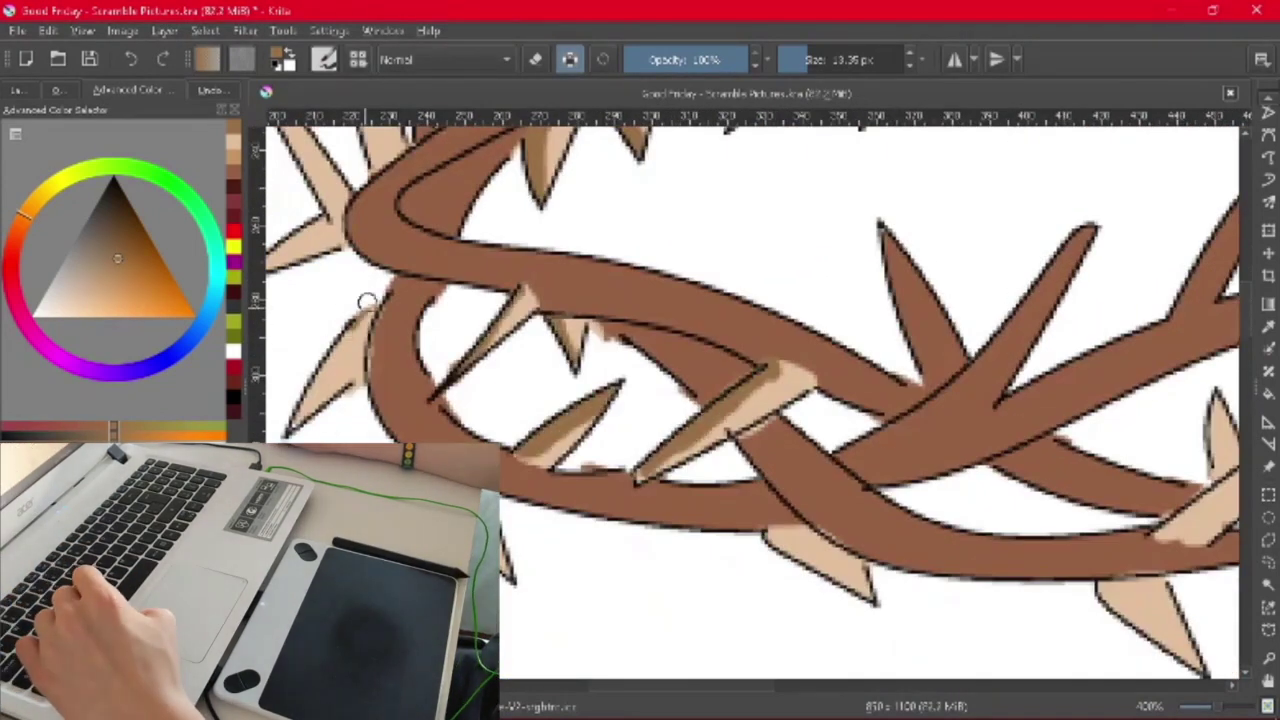
mouse_move(533, 567)
left_mouse_down()
mouse_move(560, 420)
mouse_move(534, 366)
mouse_move(563, 323)
mouse_move(640, 440)
mouse_move(730, 508)
left_mouse_up()
mouse_move(690, 375)
left_mouse_down()
mouse_move(833, 257)
mouse_move(751, 429)
left_mouse_up()
left_click_drag(900, 358, 975, 232)
left_click_drag(960, 240, 823, 257)
left_click_drag(845, 340, 842, 232)
left_click_drag(915, 320, 1002, 272)
left_click_drag(905, 375, 935, 495)
scroll(935, 495, "down", 5)
scroll(634, 343, "up", 4)
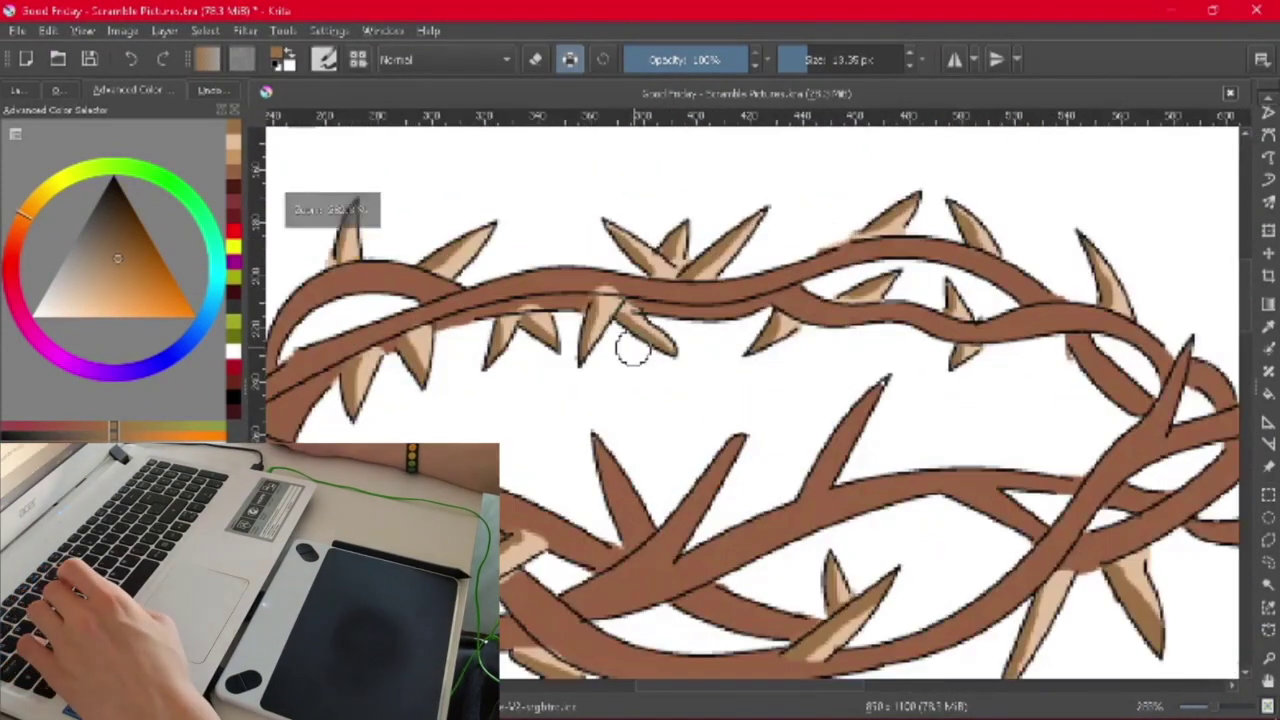
Colour the skin of the man carrying the cross light brown and shade his leg with darker brown
key("f")
left_click(690, 583)
left_click_drag(690, 583, 890, 530)
left_click(520, 250)
left_click(914, 251)
mouse_move(736, 497)
left_mouse_down()
mouse_move(620, 334)
mouse_move(985, 300)
left_mouse_up()
left_click(700, 457)
scroll(685, 396, "up", 5)
left_click(685, 396)
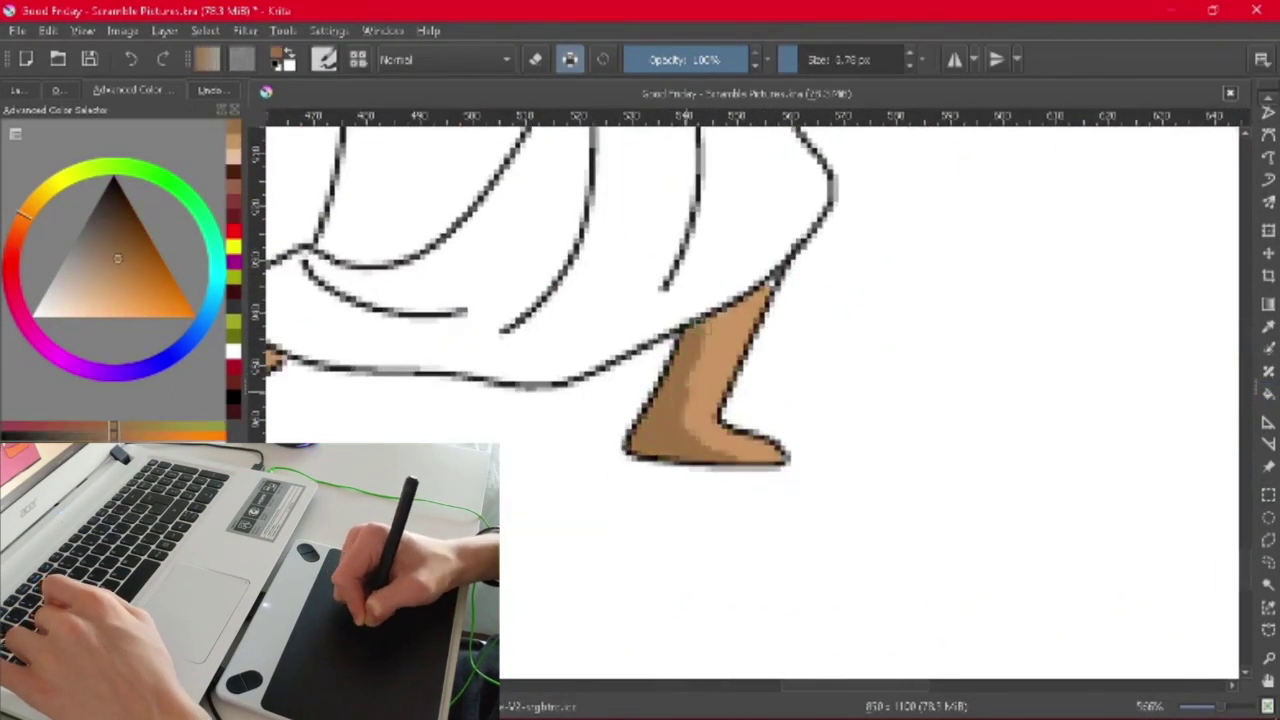
Colour the cross brown and fill the man's hair beneath the thorn crown with dark maroon
scroll(685, 396, "down", 5)
left_click(657, 400, "ctrl")
scroll(779, 212, "up", 4)
left_click(667, 232, "ctrl")
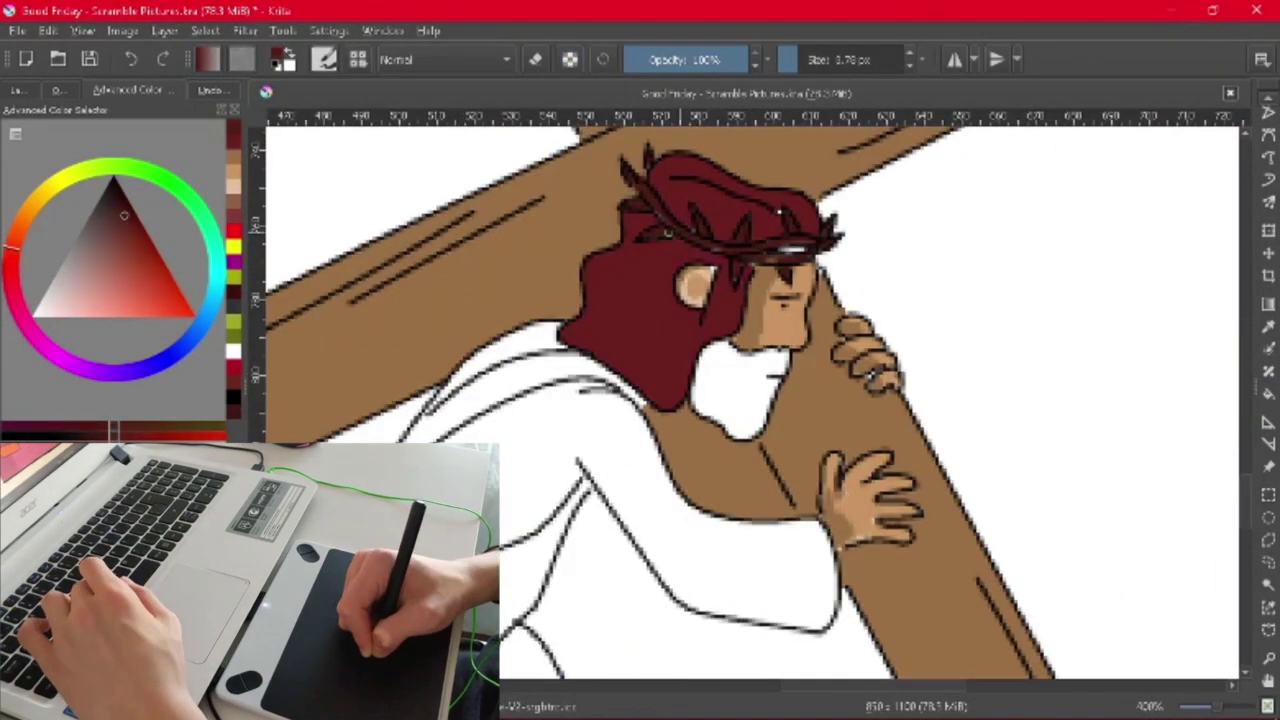
Colour the man's shoulder sash red with dark red shading and fill his robe with reddish brown
left_click(233, 245)
left_click(520, 372)
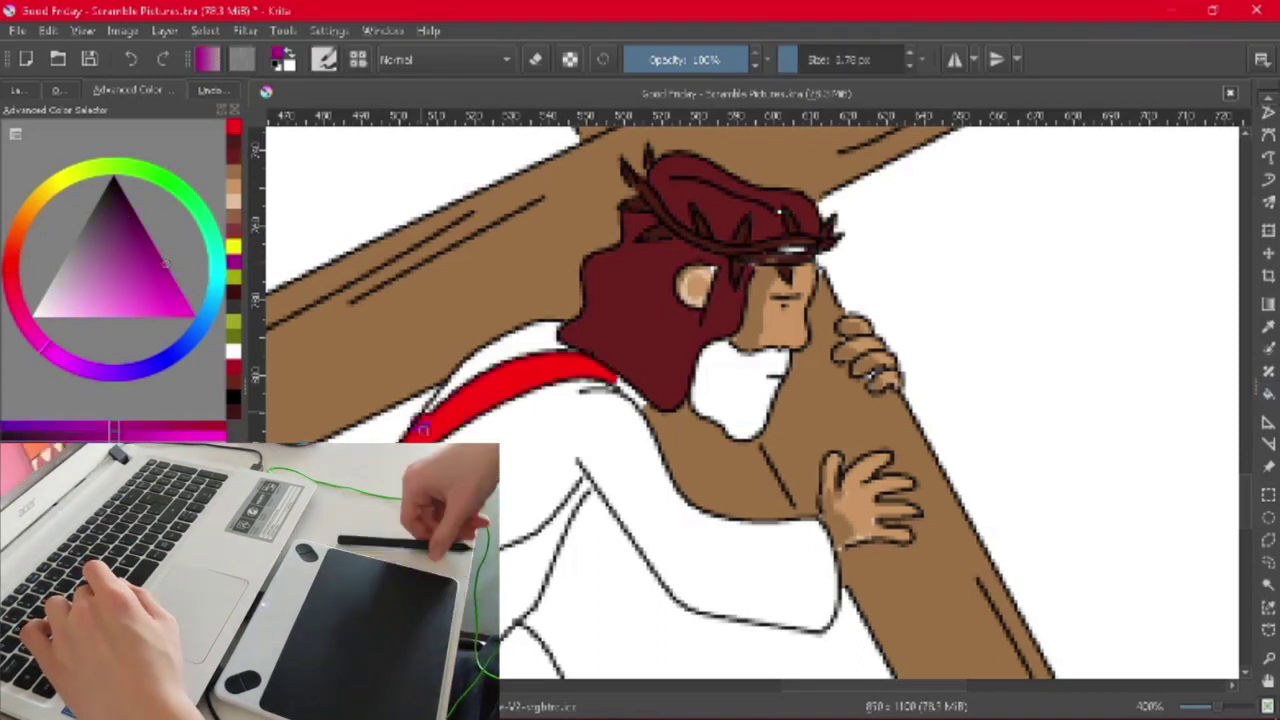
left_click(500, 406, "ctrl")
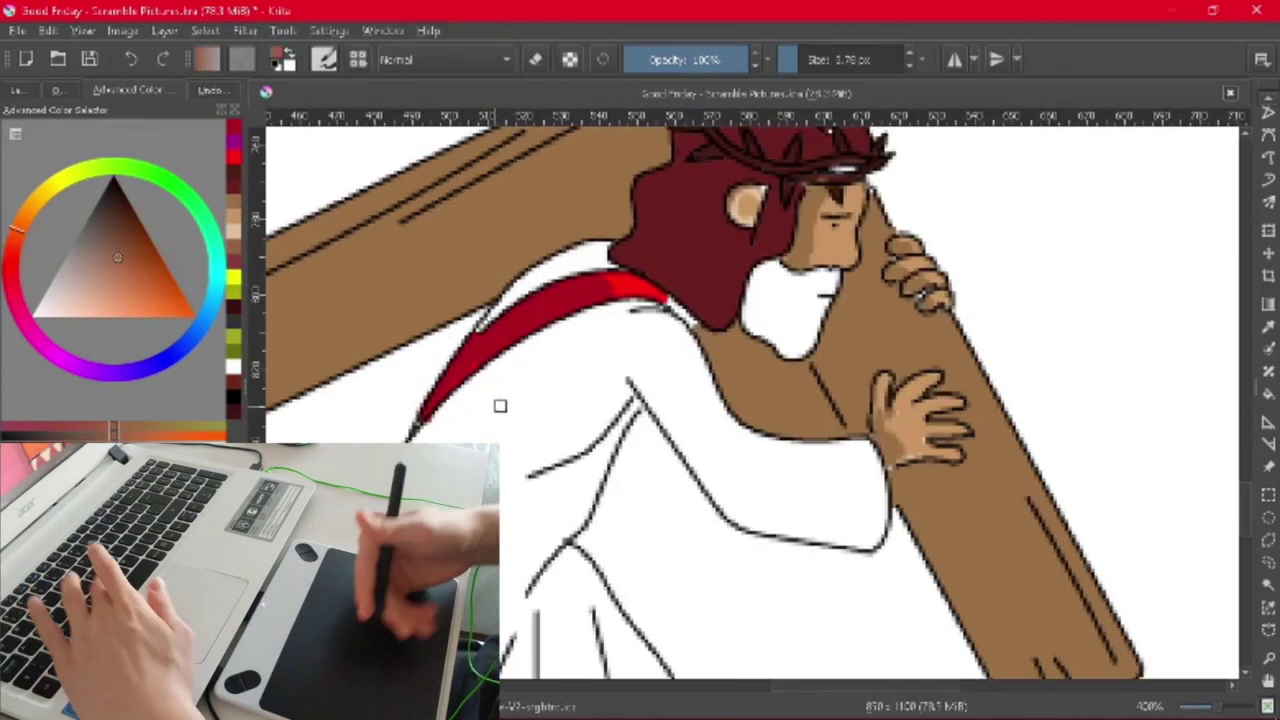
left_click(630, 385)
Fill the man's beard with the sampled maroon and paint darker maroon strands in his hair
left_click(700, 215, "ctrl")
left_click(795, 300)
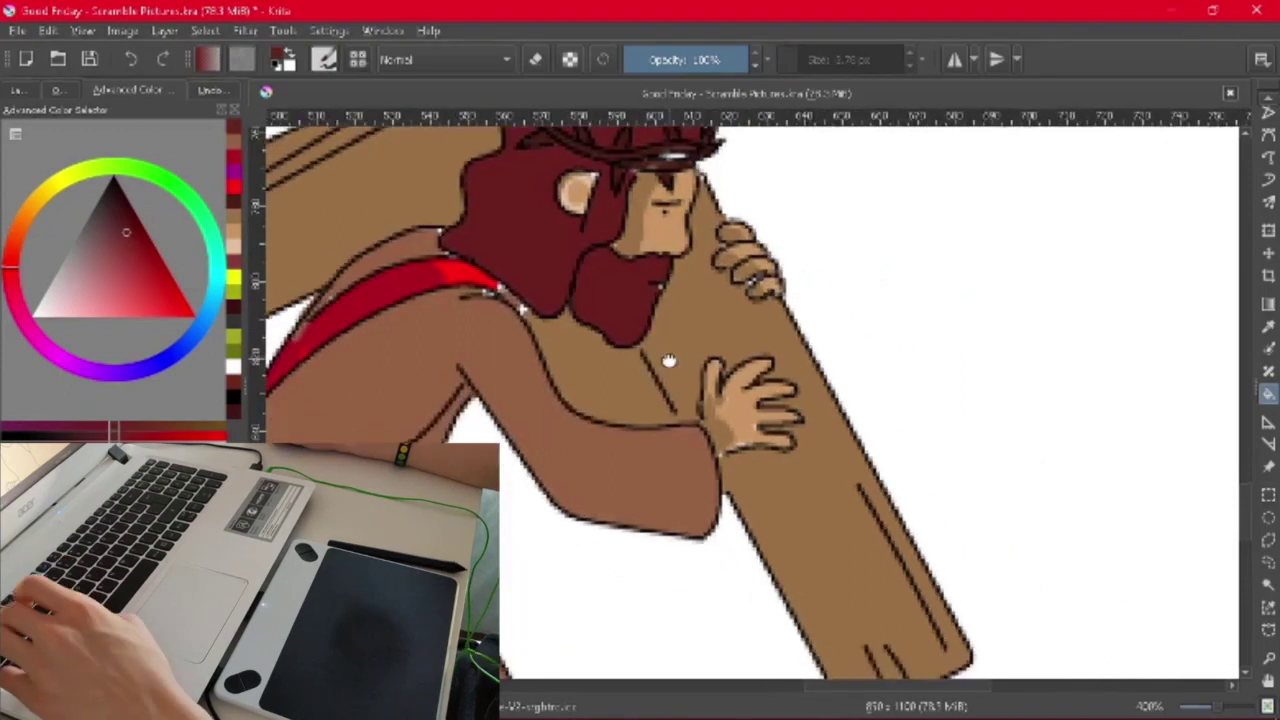
left_click_drag(701, 265, 591, 300)
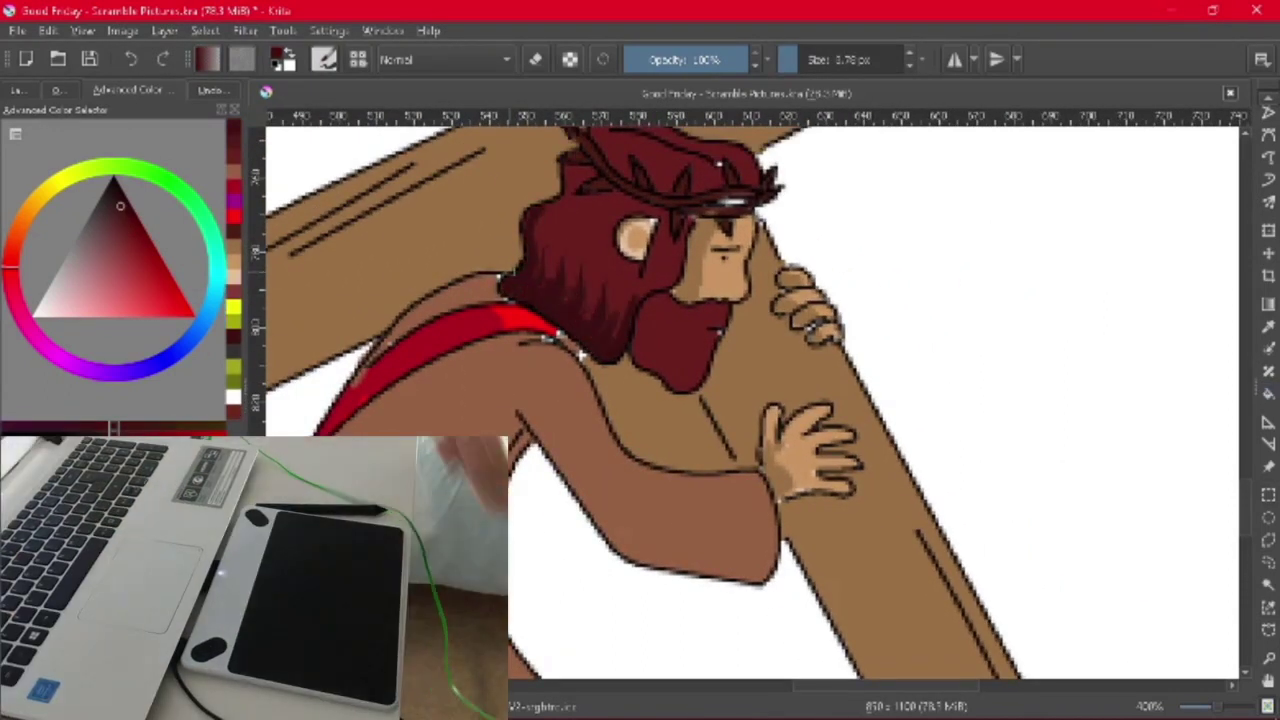
Shade the robe's back, sleeve and lower folds with dark brown
key("minus")
key("minus")
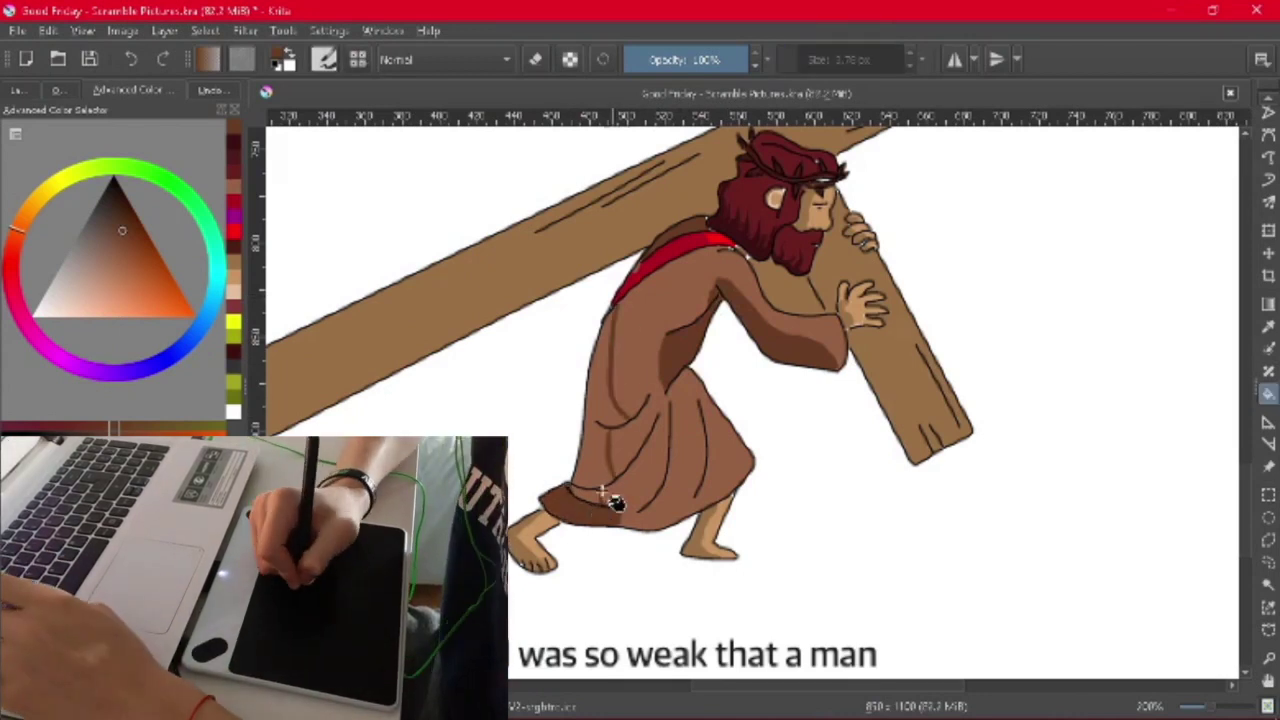
key("b")
left_click_drag(835, 285, 760, 370)
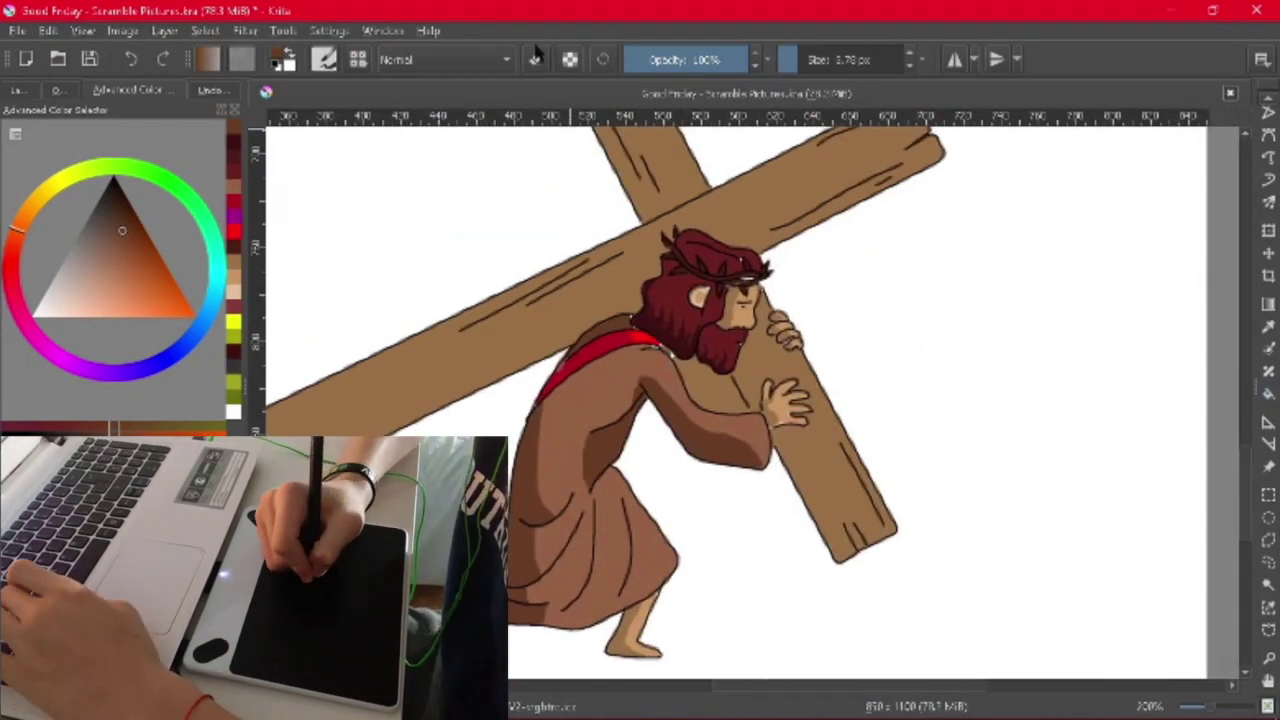
Touch up the unpainted specks around the man's hair and thorn crown with sampled maroon and brown
key("plus")
key("plus")
key("plus")
key("plus")
key("plus")
left_click(790, 300, "ctrl")
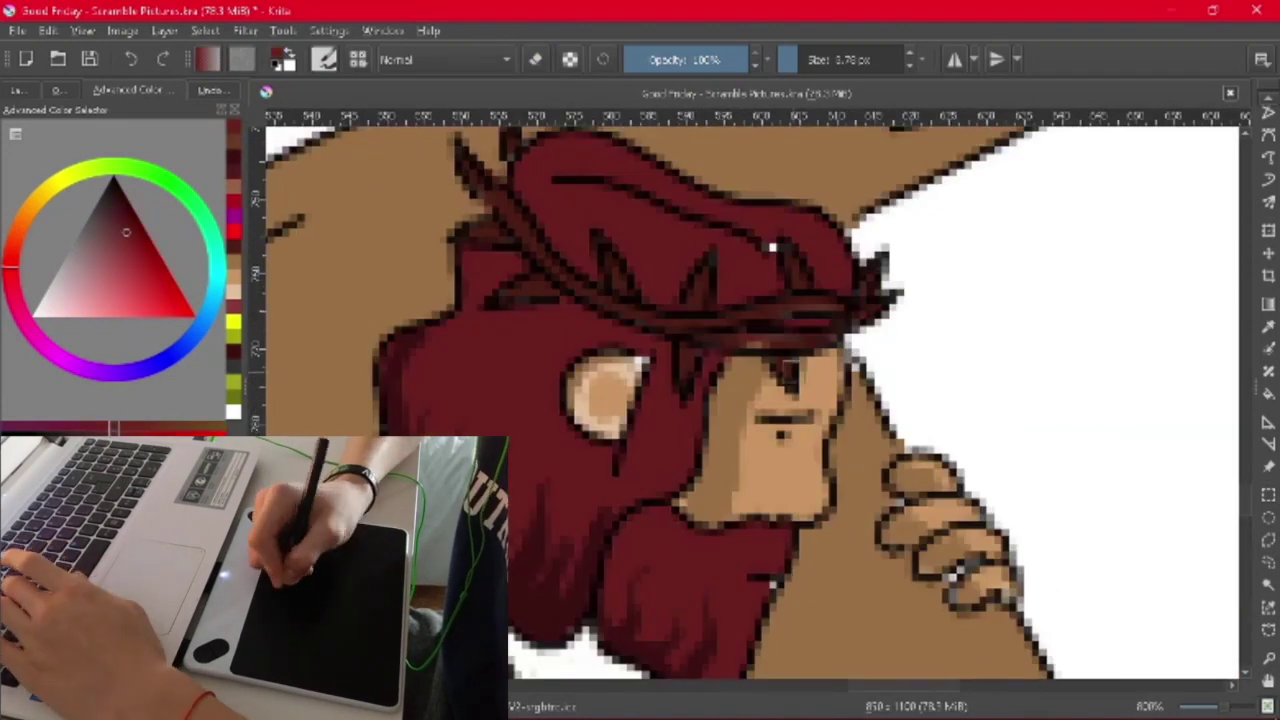
key("minus")
left_click(847, 248, "ctrl")
key("minus")
key("minus")
key("minus")
key("minus")
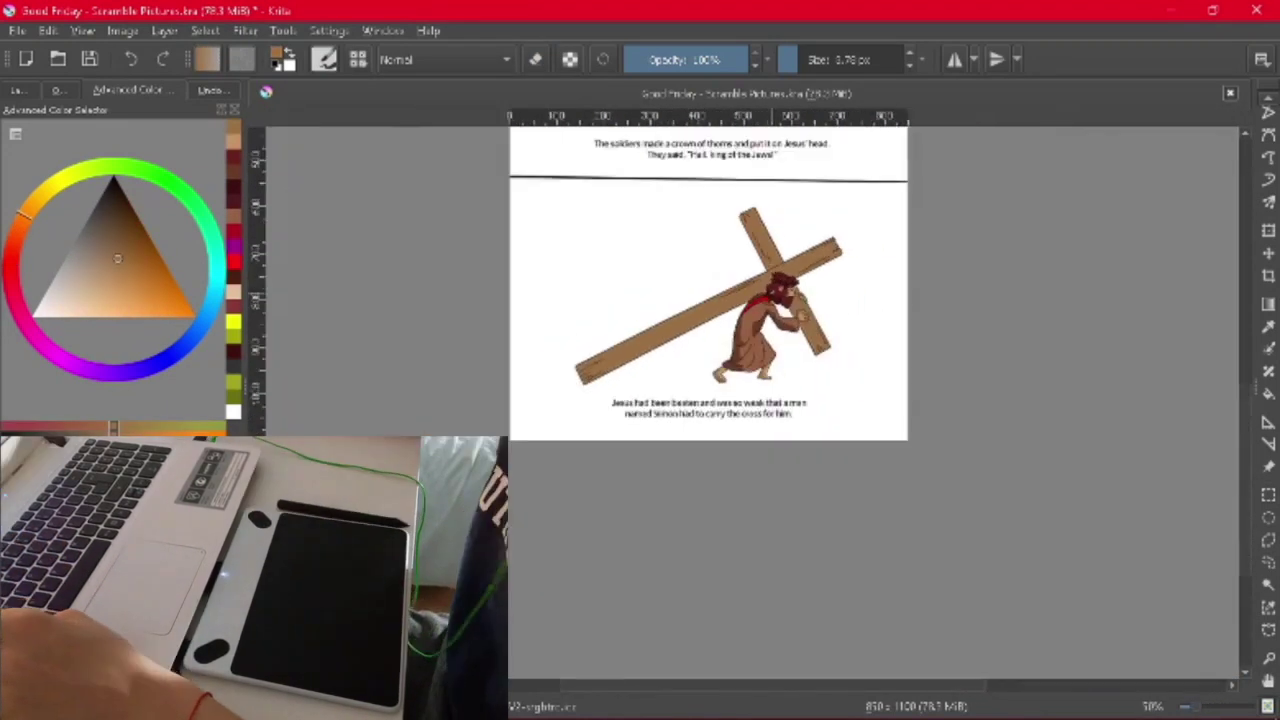
Fill the main folds of both halves of page 5's torn temple curtain with bright red
key("plus")
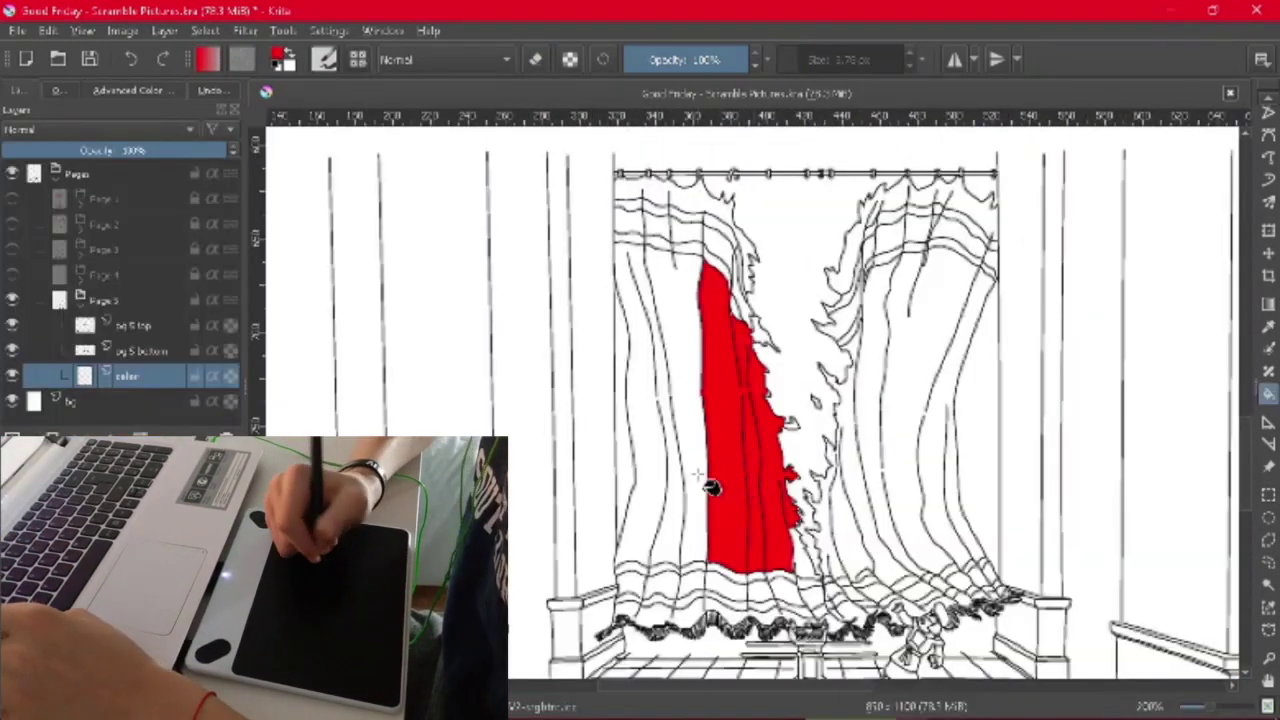
mouse_move(714, 486)
left_mouse_down()
mouse_move(777, 423)
mouse_move(858, 488)
left_mouse_up()
left_click(905, 417)
key("minus")
key("plus")
key("plus")
mouse_move(890, 333)
left_mouse_down()
mouse_move(964, 296)
mouse_move(874, 278)
mouse_move(827, 470)
left_mouse_up()
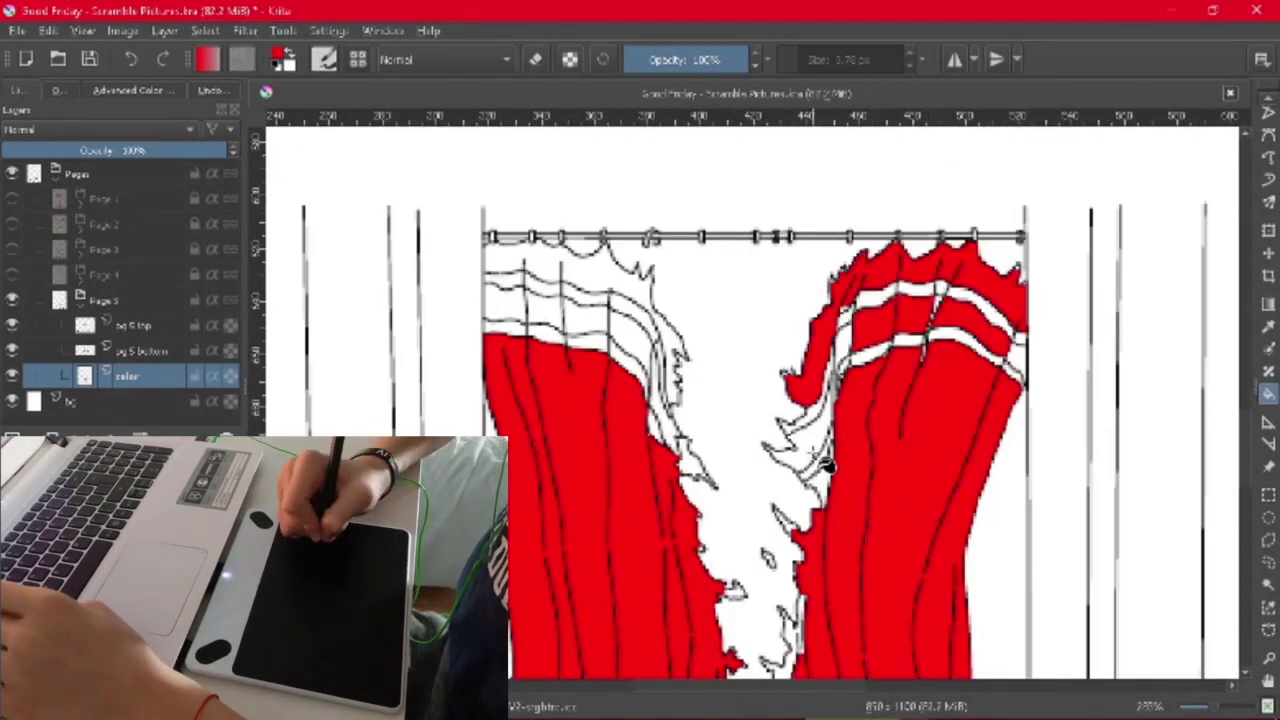
Fill the bands between the stripes and the ragged upper edges of both curtain halves with red
key("minus")
key("plus")
left_click_drag(860, 325, 797, 393)
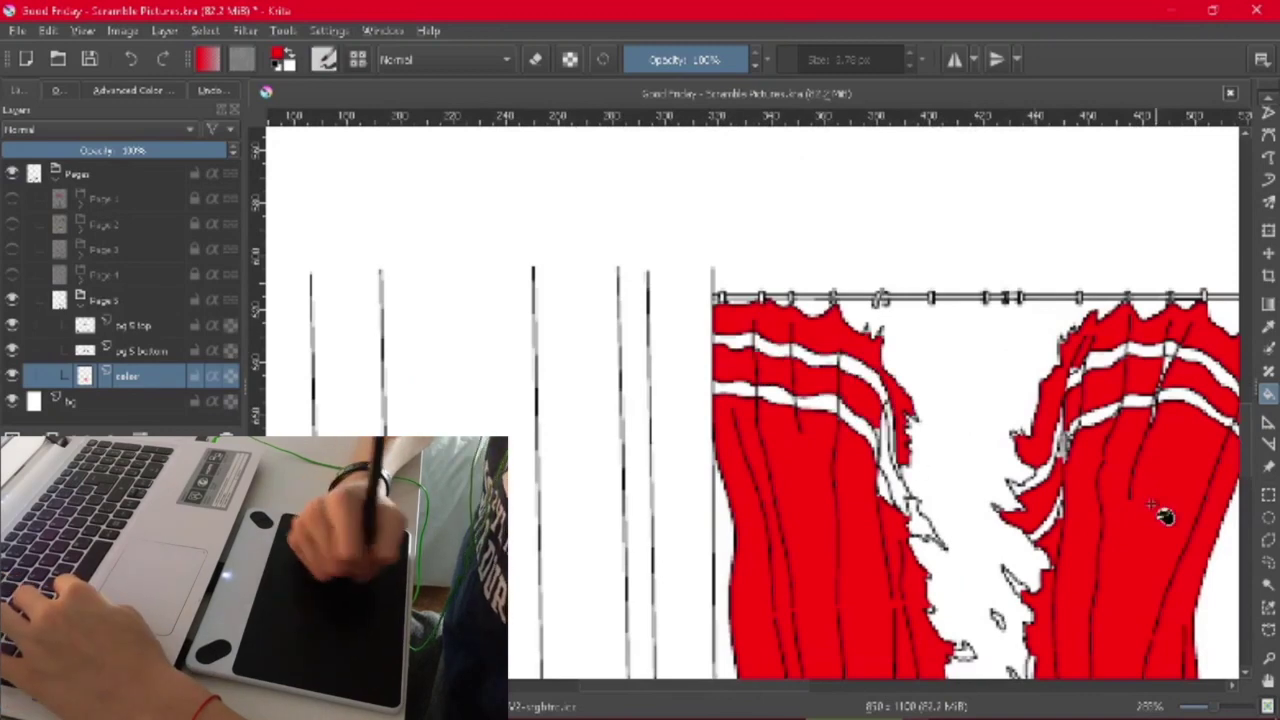
key("plus")
key("plus")
key("minus")
key("minus")
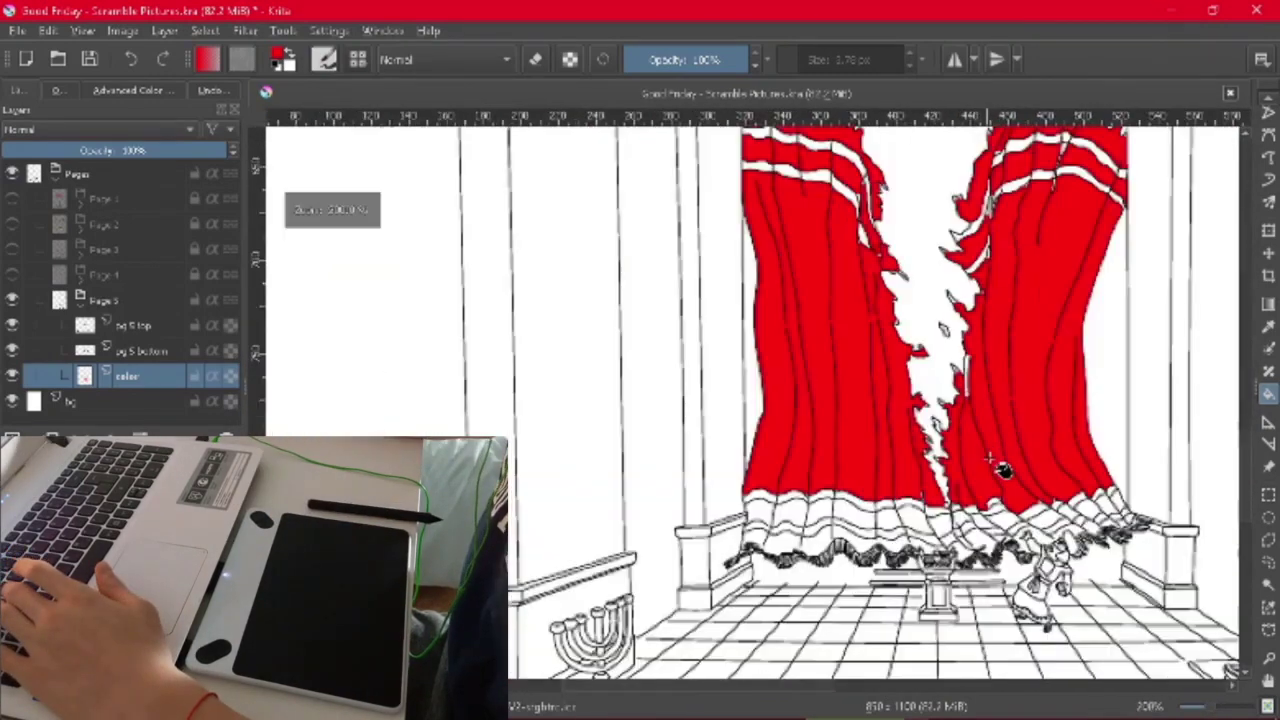
Fill the small tattered pieces along the curtain's torn edges with red
key("plus")
key("plus")
key("plus")
key("plus")
key("plus")
key("plus")
key("minus")
key("plus")
key("minus")
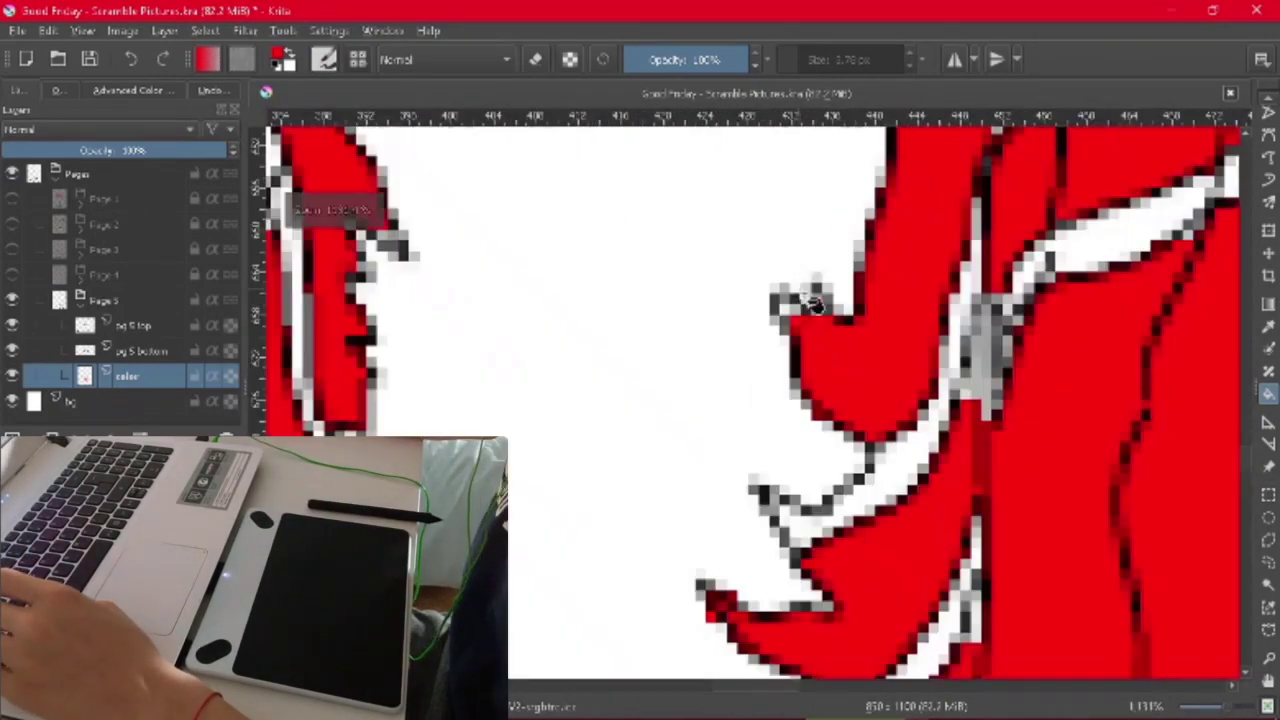
Fill the bands between the stripes along the curtain's lower hem with red
key("minus")
key("minus")
key("minus")
key("minus")
key("plus")
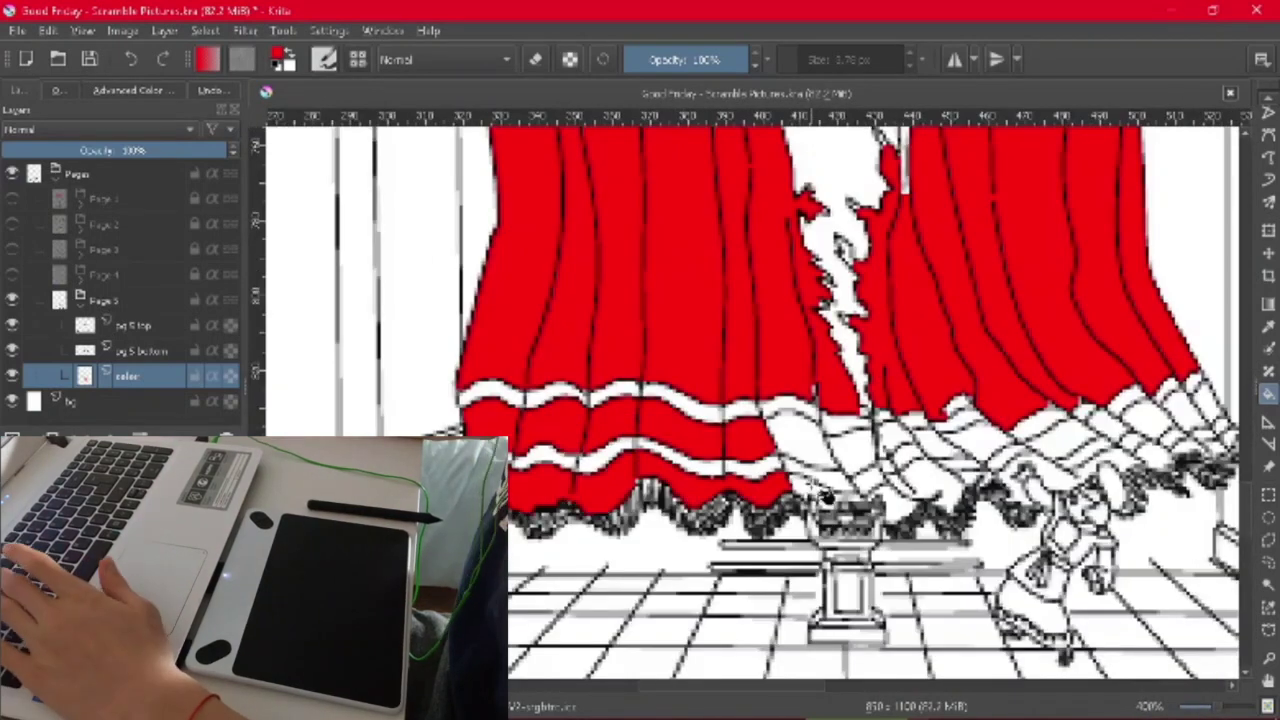
mouse_move(872, 474)
left_mouse_down()
mouse_move(905, 514)
mouse_move(906, 460)
left_mouse_up()
left_click_drag(1015, 495, 1095, 435)
key("minus")
key("minus")
key("minus")
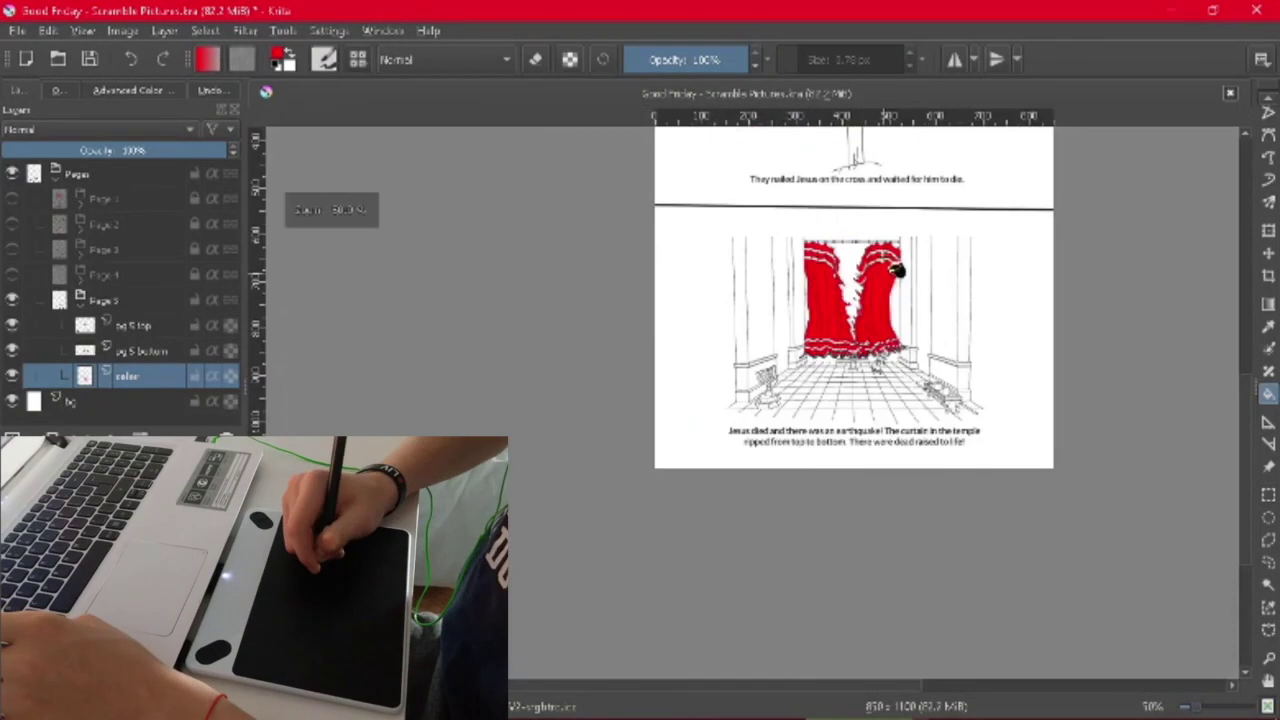
Pick bright yellow and fill sections of the upper stripes on the left curtain half with it
key("plus")
key("plus")
key("plus")
left_click(127, 90)
left_click(233, 128)
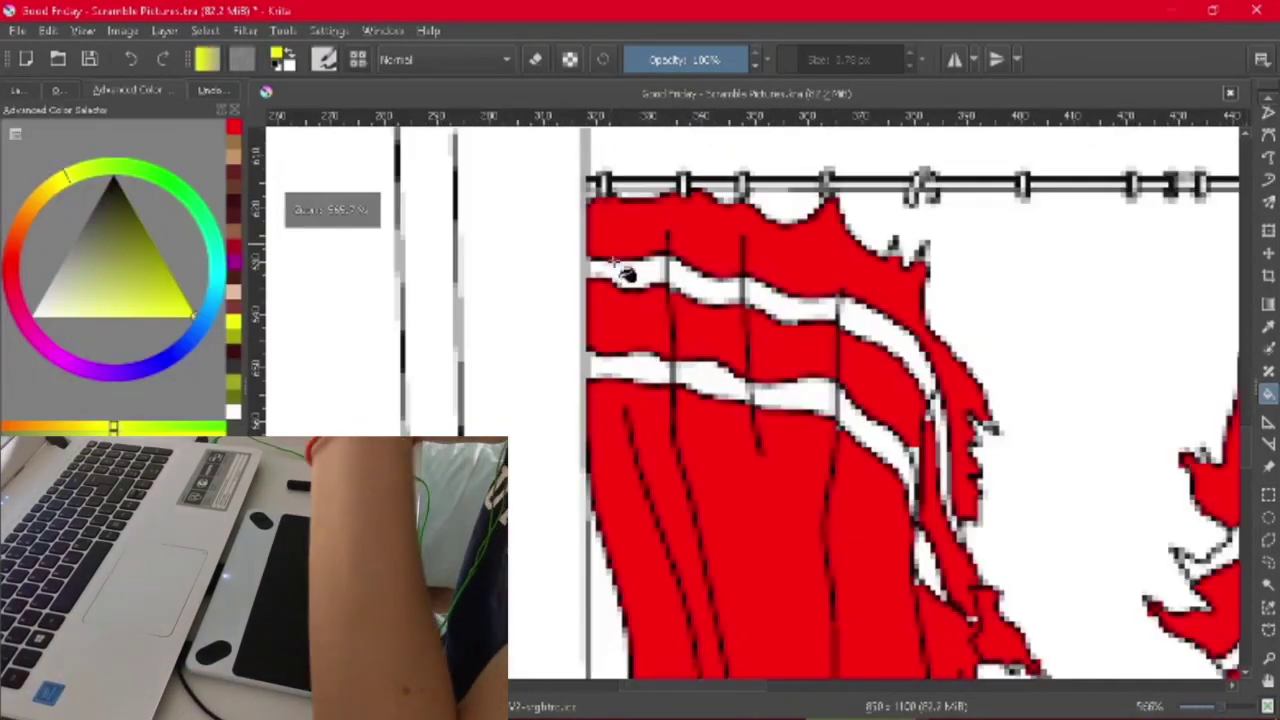
left_click(625, 270)
left_click(800, 395)
key("ctrl+z")
left_click(790, 302)
Fill sections of the upper stripes on the right curtain half with bright yellow
key("minus")
key("plus")
left_click(990, 392)
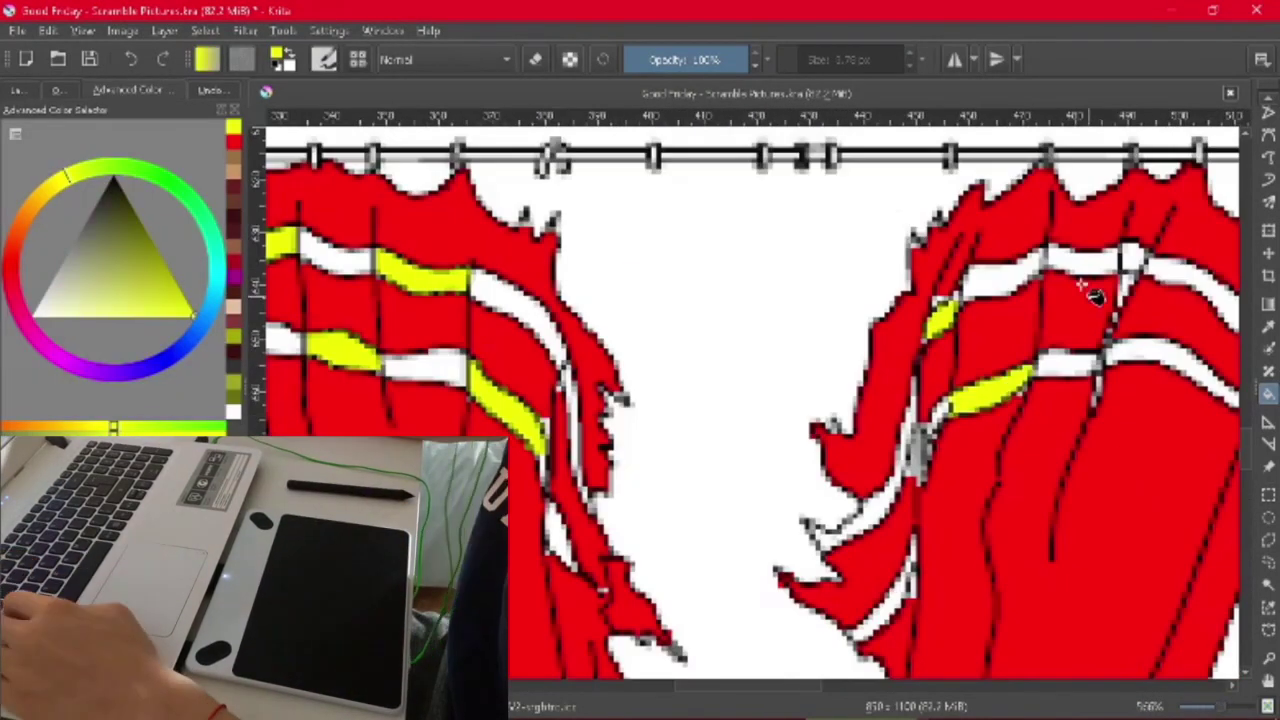
left_click(1085, 280)
key("minus")
key("plus")
key("plus")
Fill alternate sections of the two hem stripes on the right curtain half with bright yellow
key("minus")
key("minus")
key("minus")
key("plus")
key("plus")
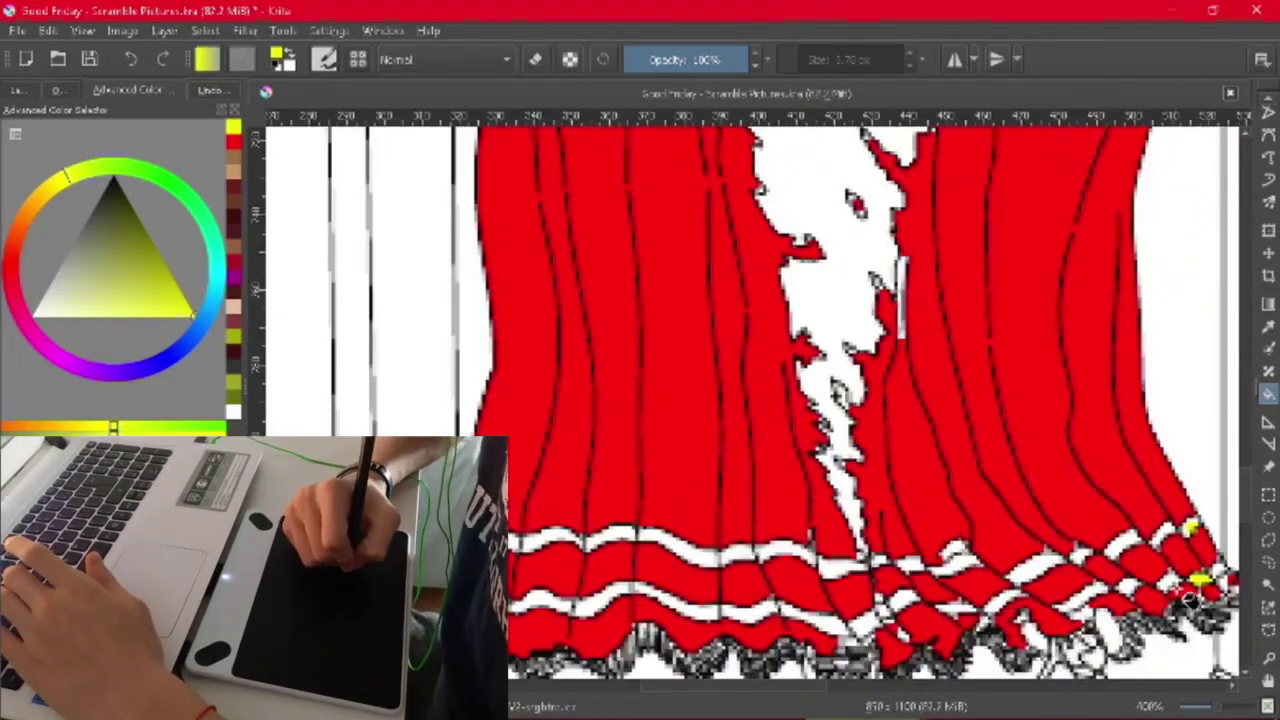
key("minus")
key("plus")
key("minus")
key("plus")
left_click(843, 545)
left_click(940, 600)
key("minus")
key("plus")
left_click(740, 474)
left_click(836, 530)
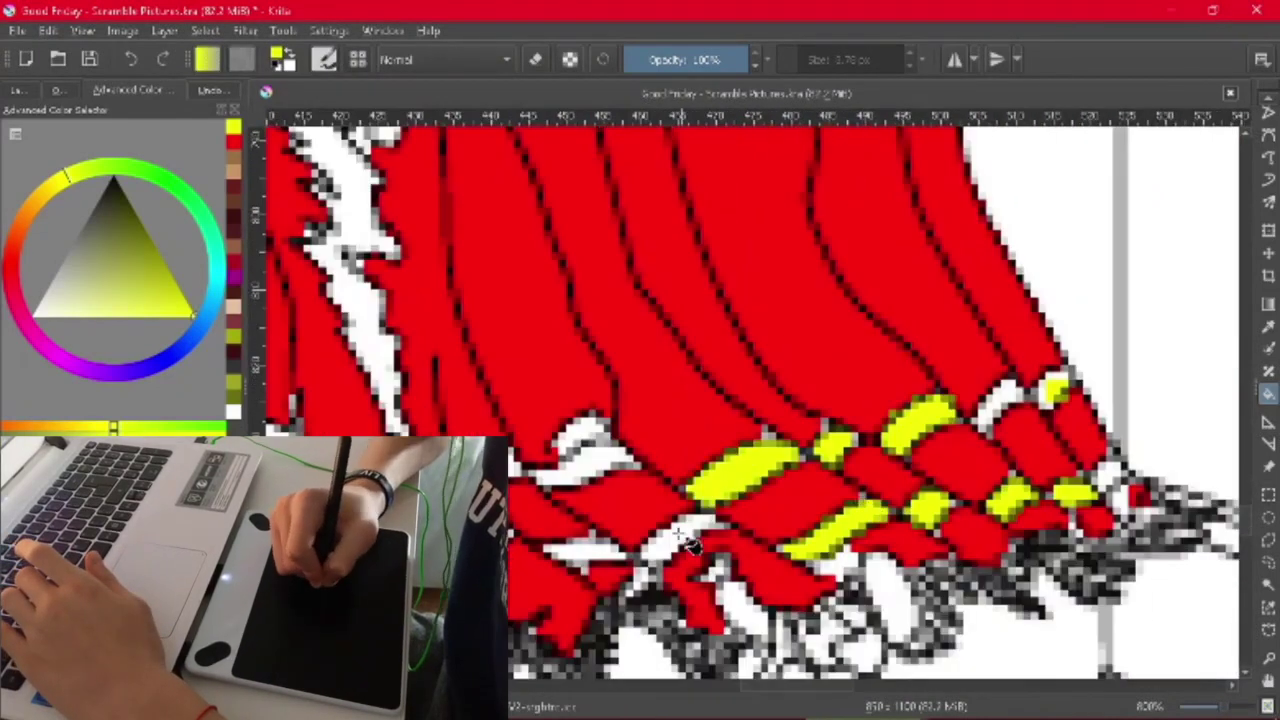
Undo the latest yellow fills on the hem stripes and restore part of them
key("minus")
key("plus")
key("plus")
key("ctrl+z")
key("ctrl+z")
key("ctrl+z")
key("ctrl+z")
key("ctrl+z")
key("ctrl+z")
key("ctrl+z")
key("ctrl+z")
key("ctrl+shift+z")
key("ctrl+shift+z")
key("ctrl+shift+z")
Fill alternate sections of the two hem stripes on the left curtain half with bright yellow
key("minus")
key("minus")
key("plus")
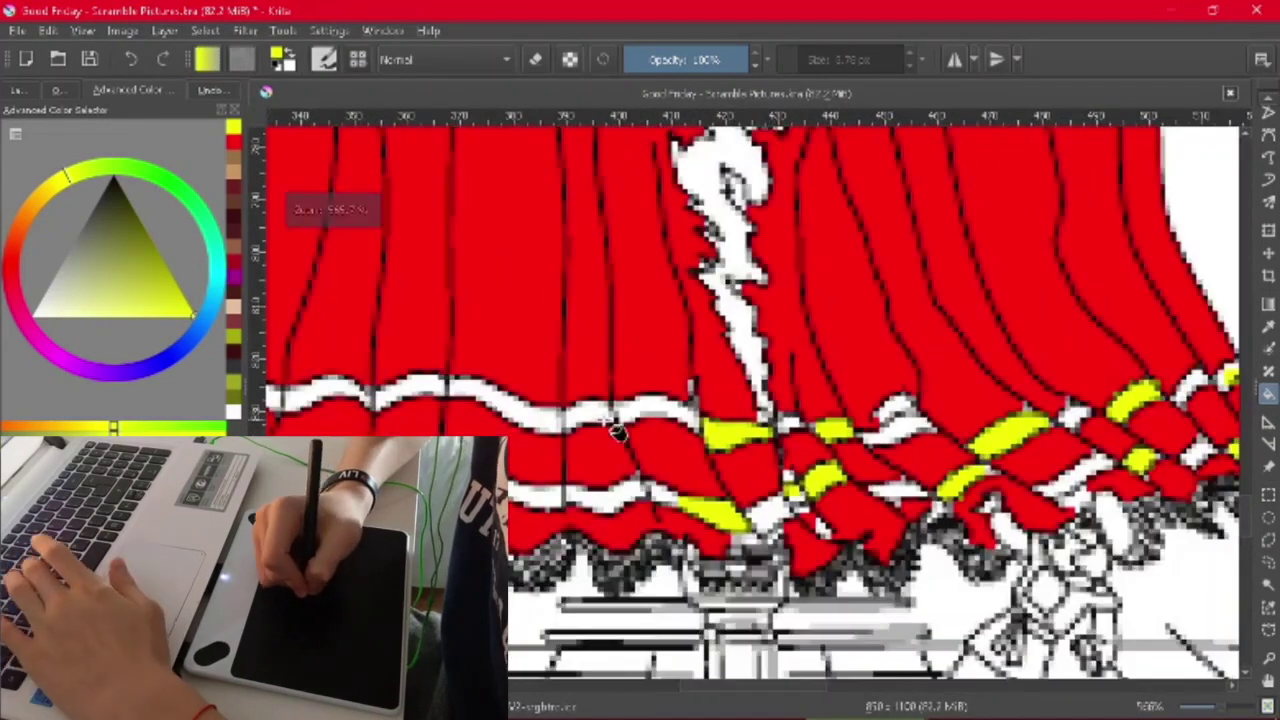
key("minus")
key("minus")
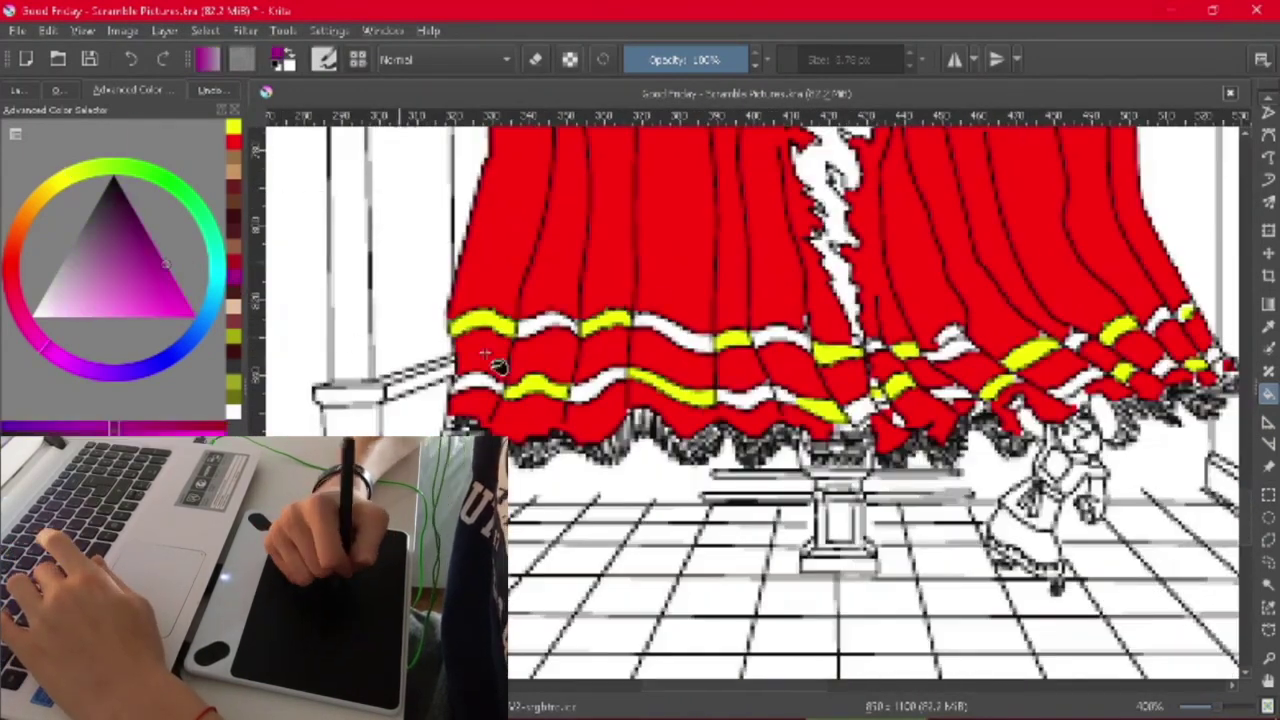
Fill the white sections of the hem stripes on the left curtain half with purple
key("plus")
key("plus")
left_click(570, 315)
left_click(660, 405)
left_click(750, 320)
left_click(852, 412)
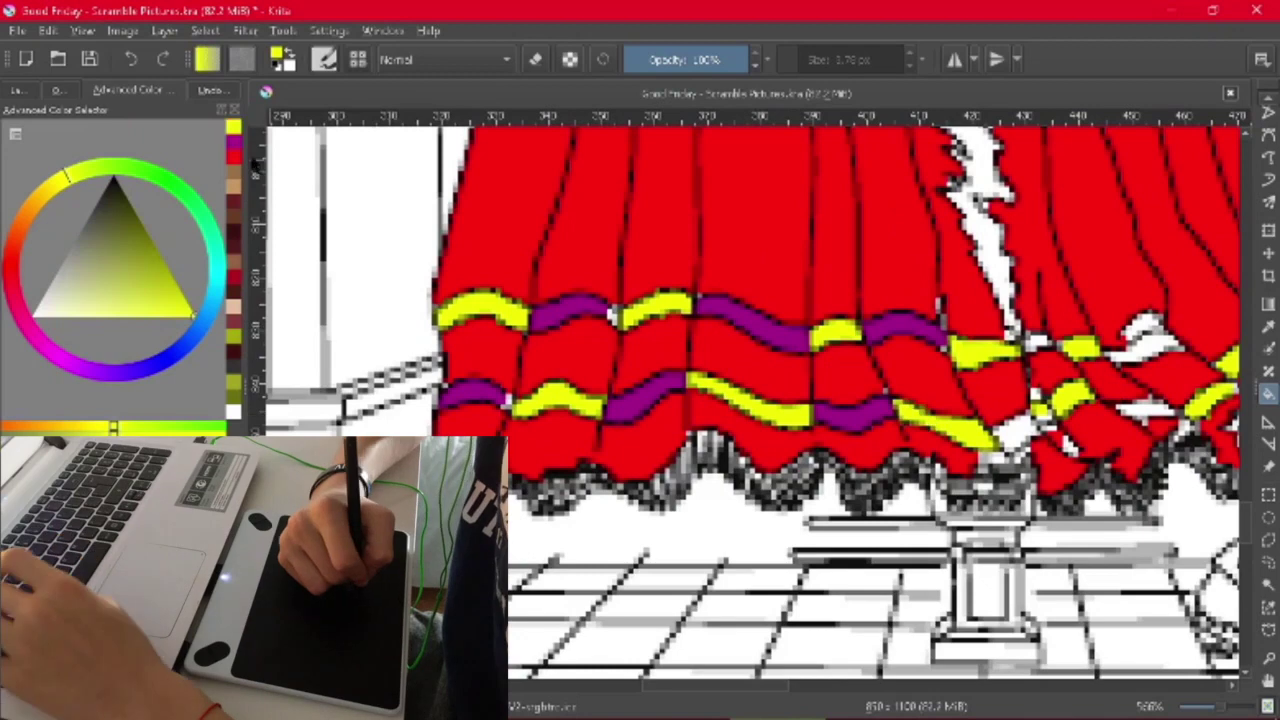
Fill the white sections between the yellow ones in the right curtain half's hem stripes with purple
key("minus")
key("minus")
key("plus")
key("plus")
key("plus")
key("minus")
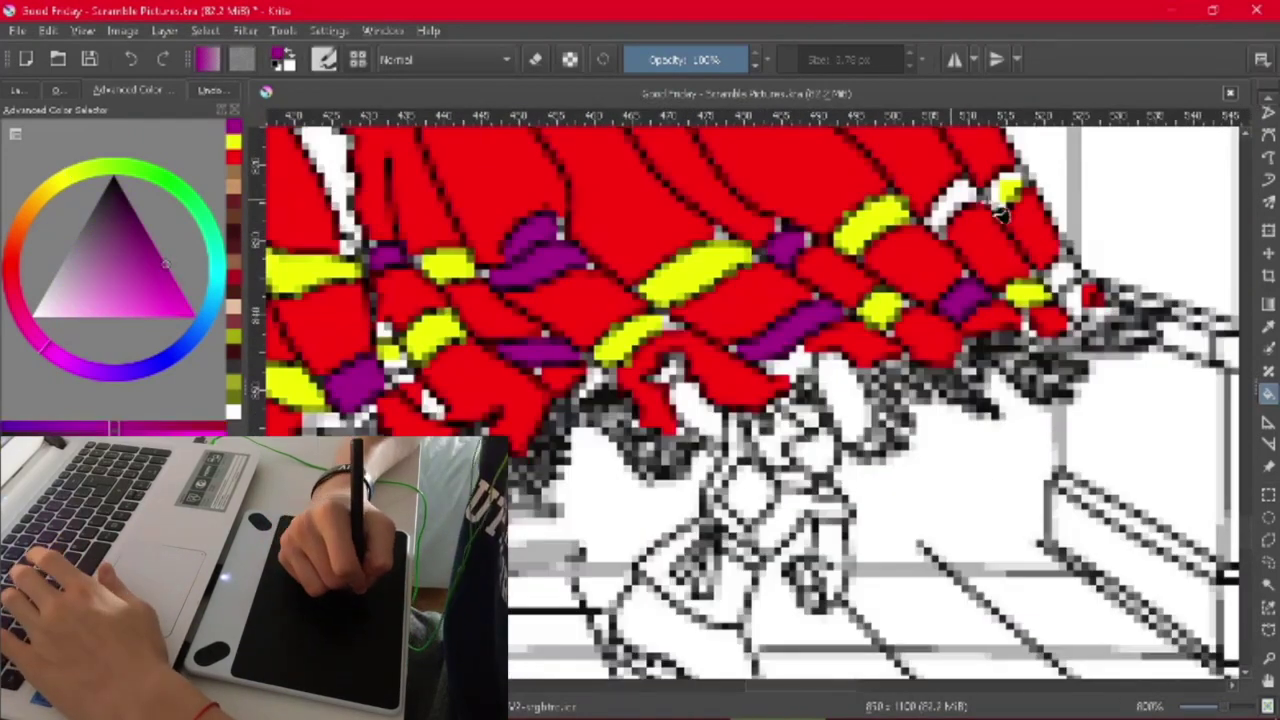
Fill the remaining white sections of the upper stripes on both curtain halves with purple
key("minus")
key("minus")
key("plus")
key("plus")
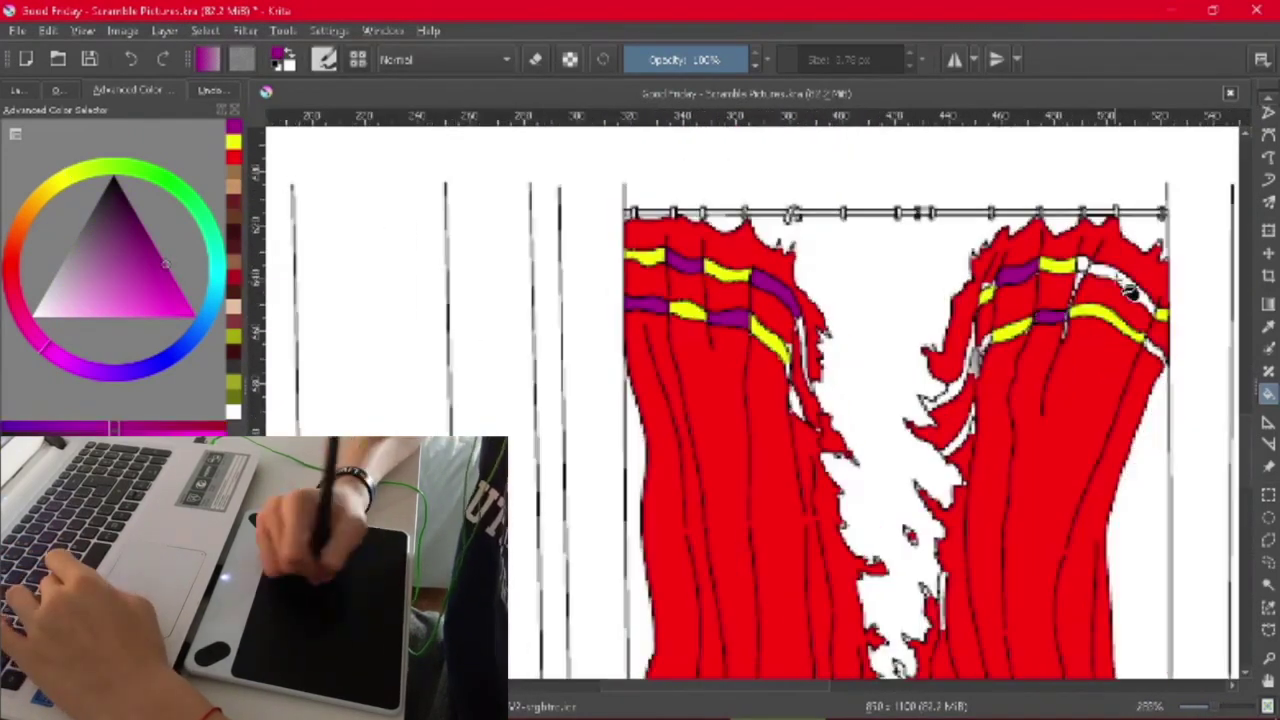
key("plus")
key("plus")
key("plus")
key("plus")
key("minus")
key("minus")
key("minus")
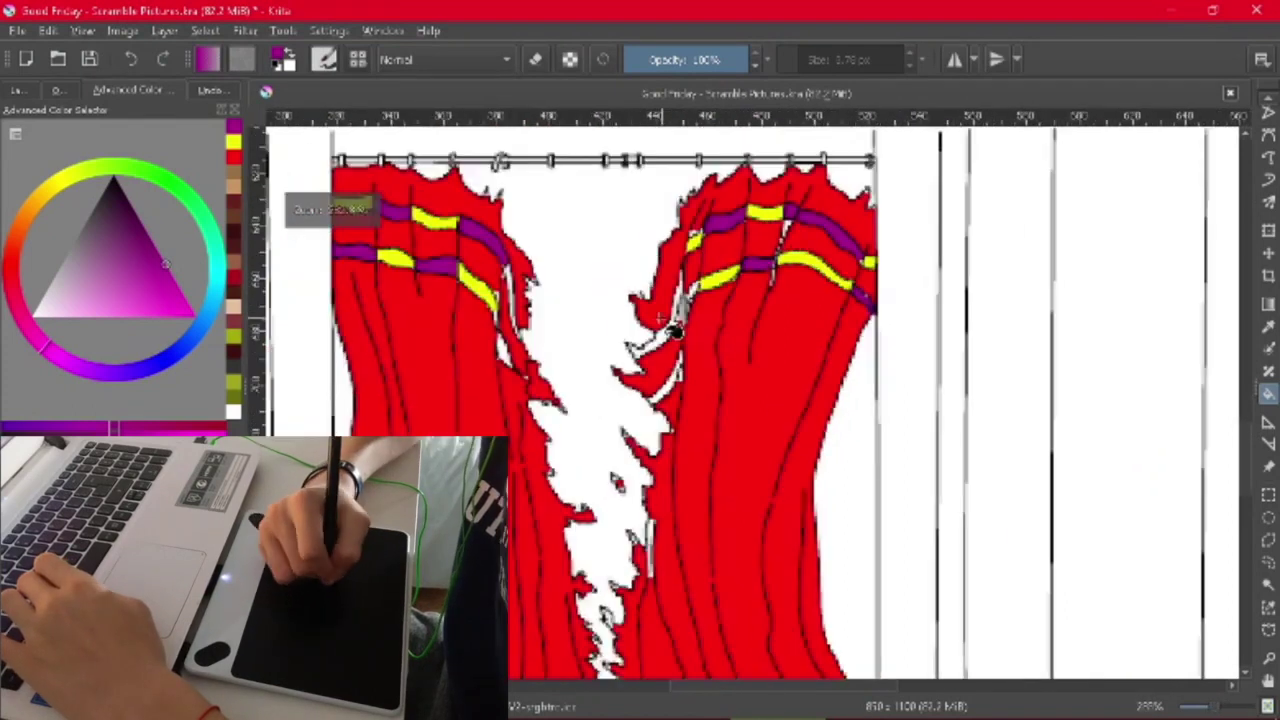
Fill the menorah's arms, stem and stepped base with bright yellow
key("plus")
key("plus")
key("minus")
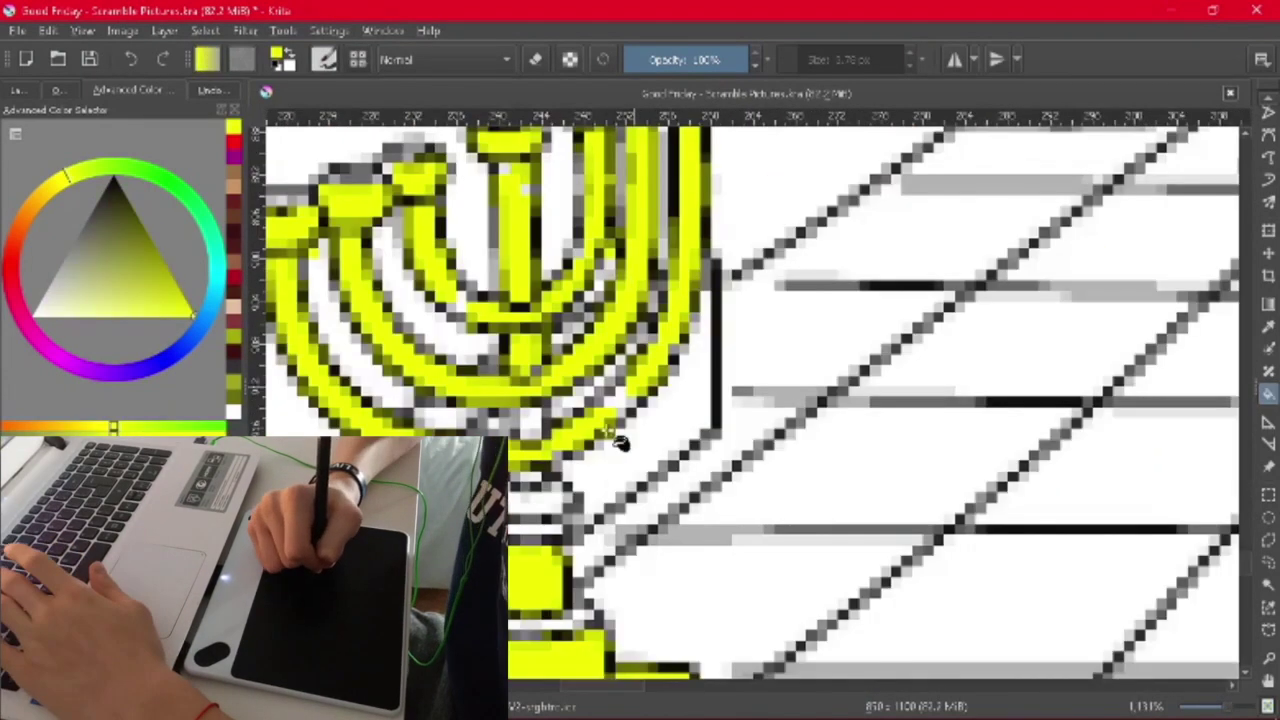
key("minus")
key("plus")
key("minus")
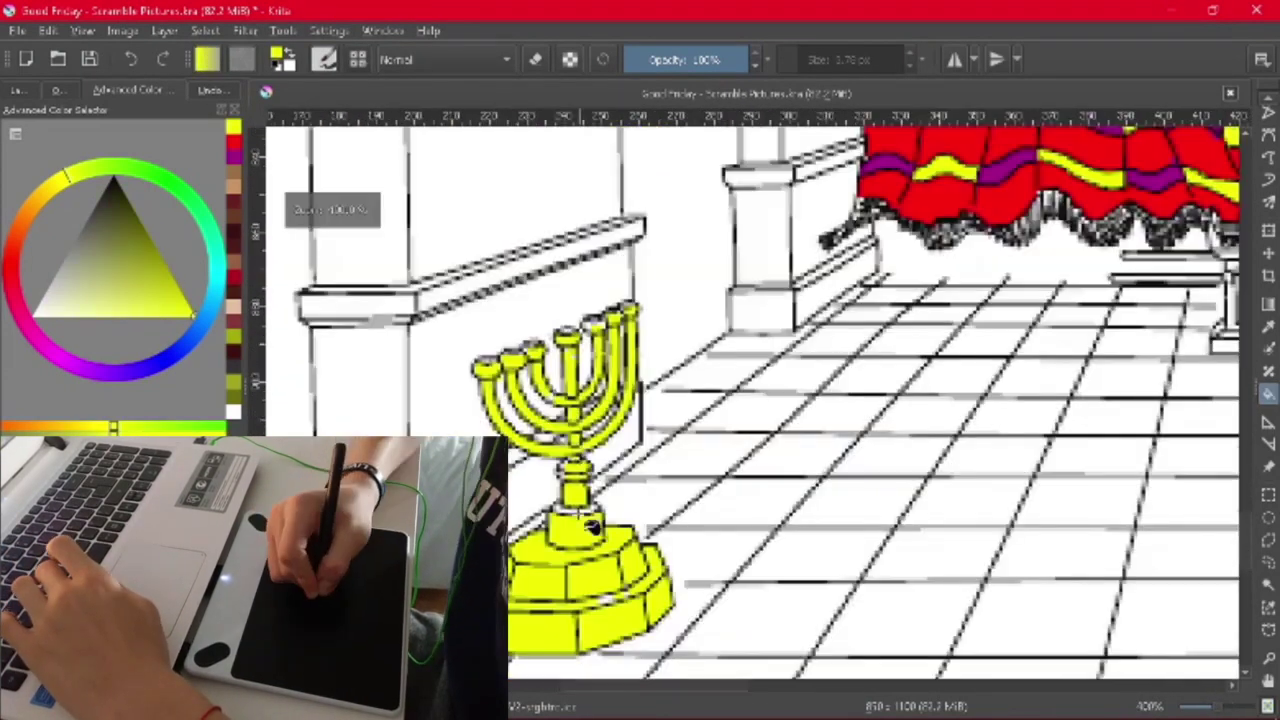
Pick a dark red and fill alternate tiles on the left and middle of the temple floor in a checkerboard pattern
key("plus")
key("plus")
key("minus")
key("minus")
key("minus")
key("plus")
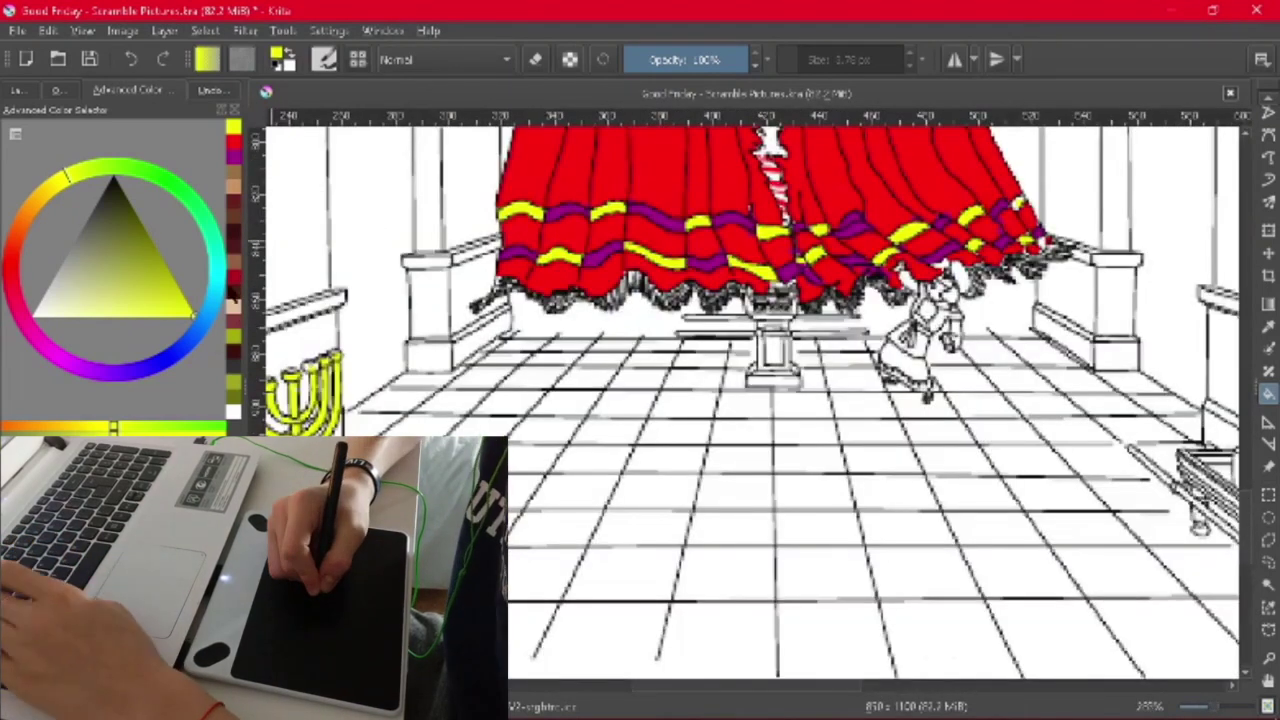
left_click(540, 455, "ctrl")
left_click(640, 525)
left_click(725, 578)
left_click(535, 376)
left_click(565, 402)
left_click(610, 430)
left_click(670, 458)
left_click(815, 525)
left_click(740, 432)
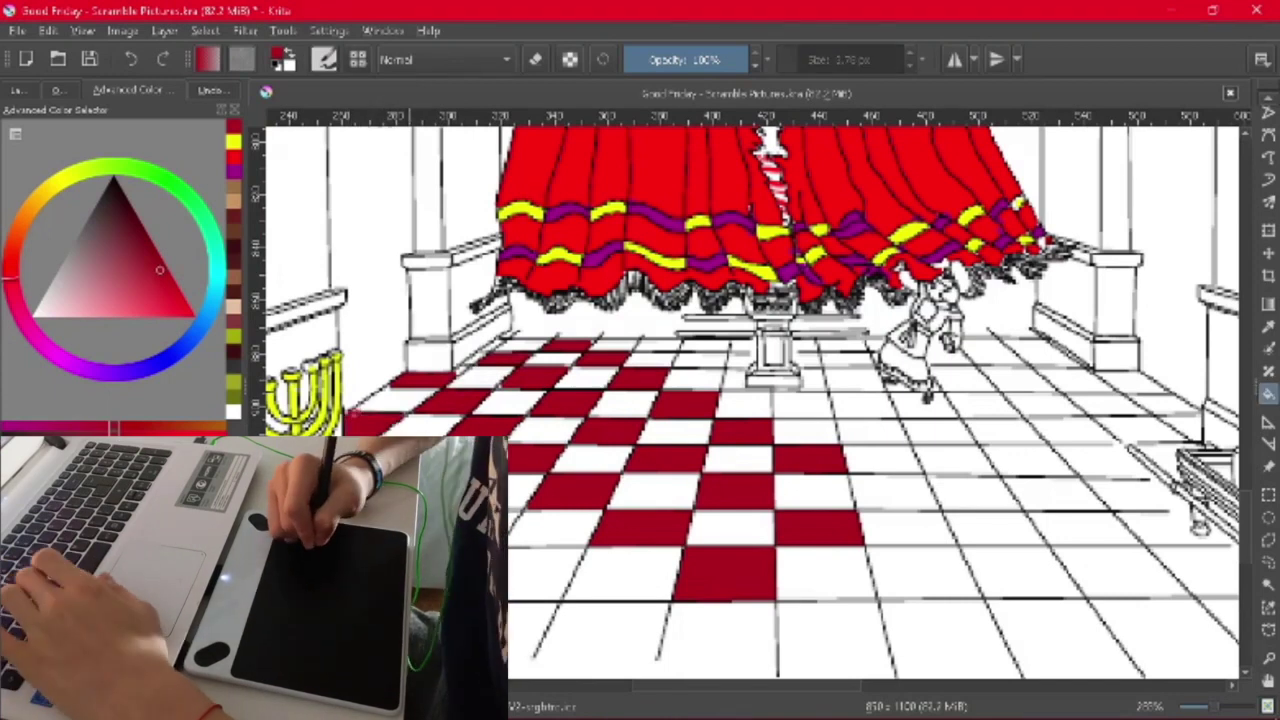
Continue the dark red checkerboard across the right side and back rows of the temple floor
key("minus")
key("plus")
key("plus")
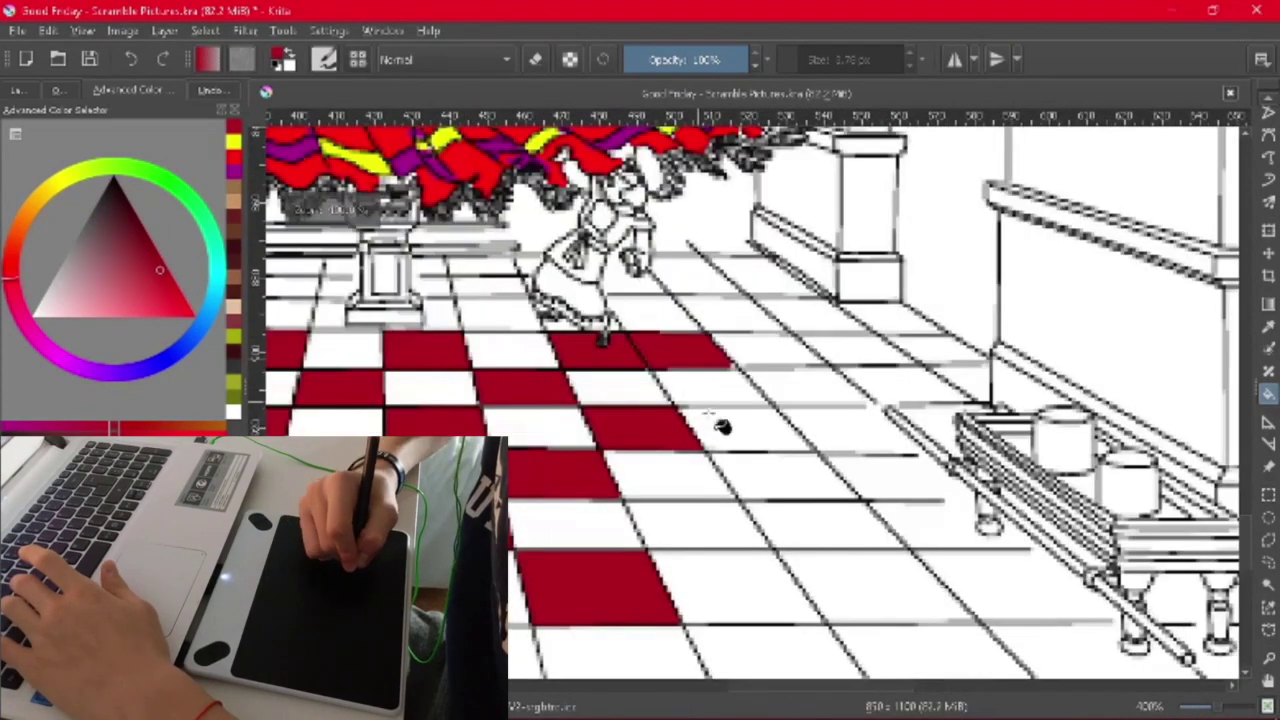
key("2")
key("plus")
key("plus")
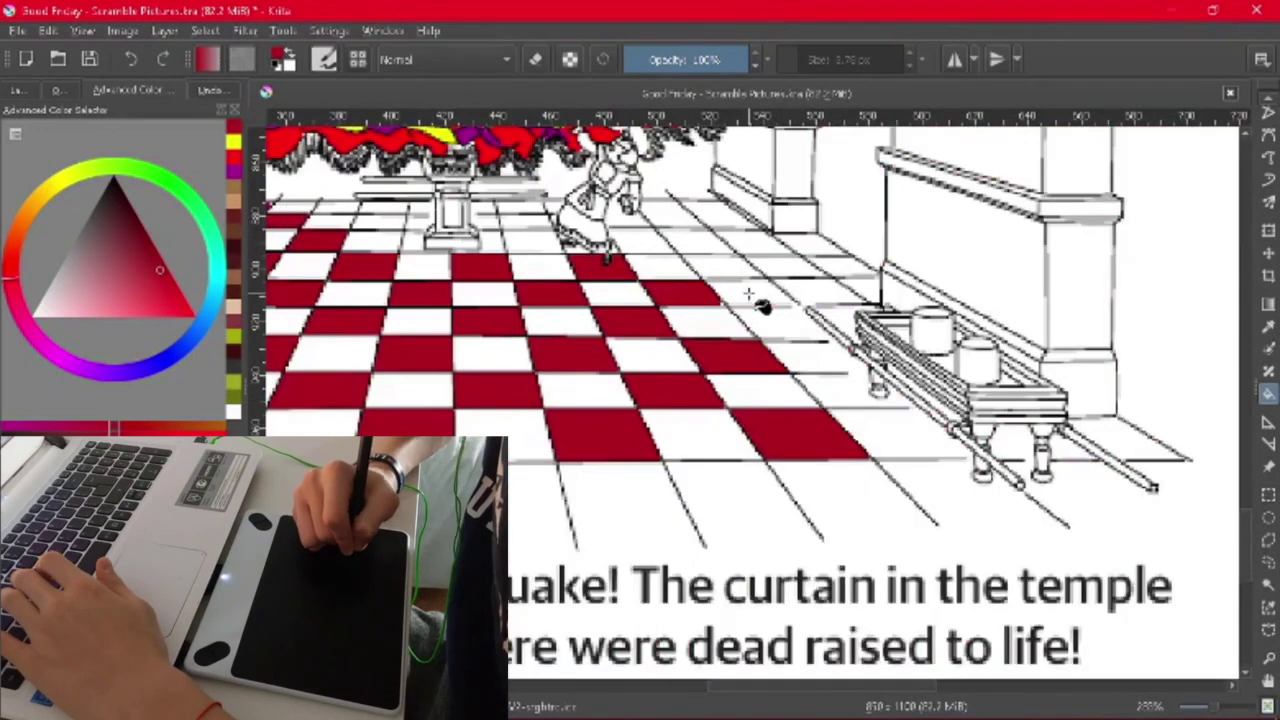
key("minus")
key("plus")
key("plus")
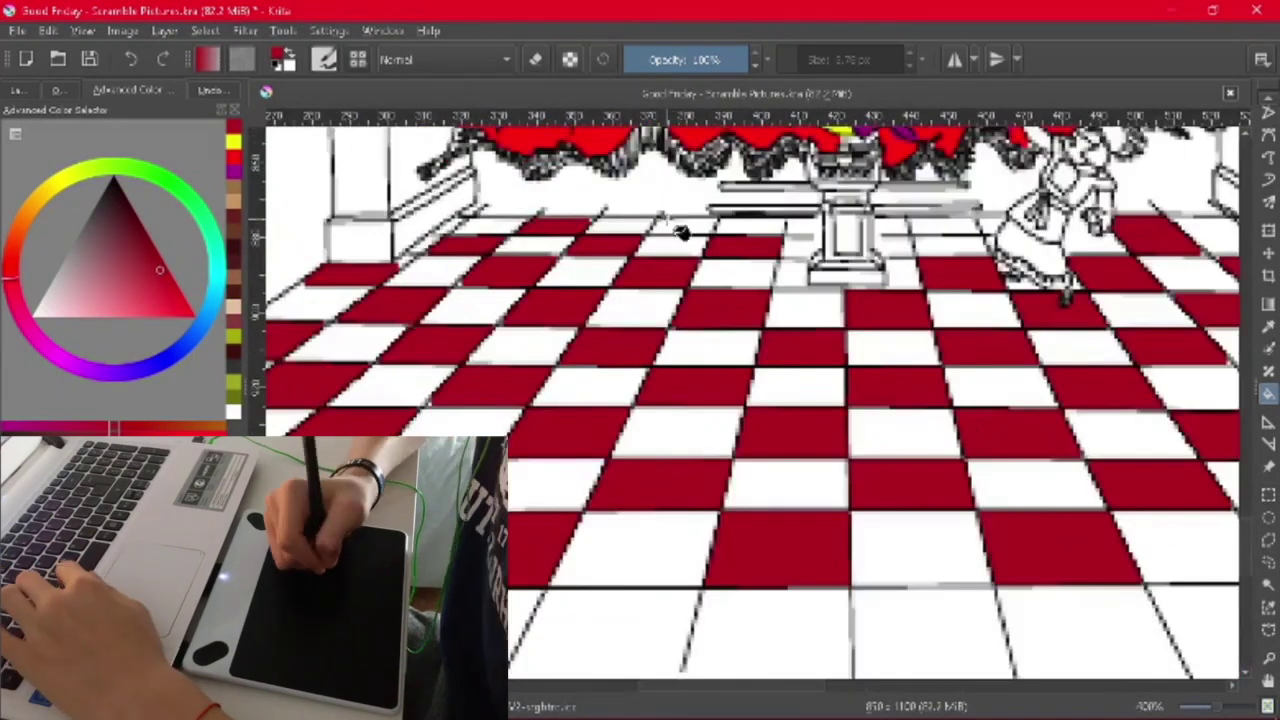
Fill the wide faces of the temple pillars with light brown
key("2")
left_click(966, 343, "ctrl")
key("plus")
key("plus")
key("minus")
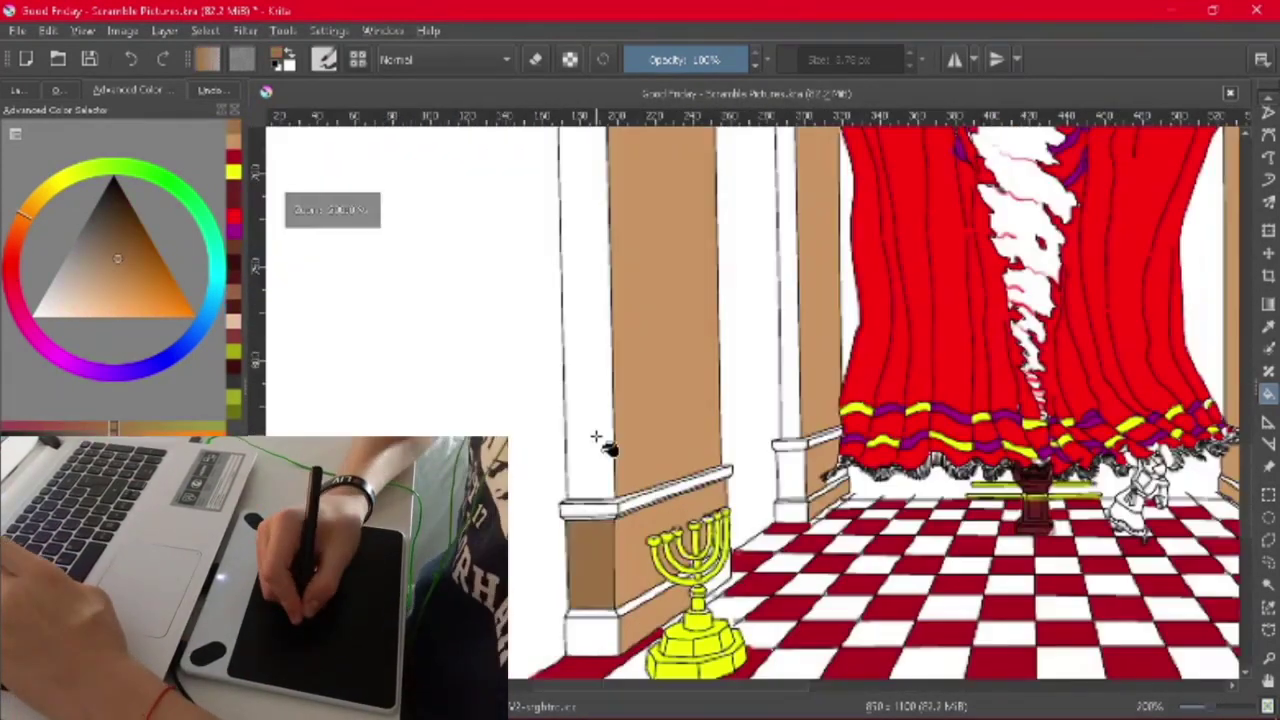
Fill the narrow side faces of the temple pillars with a darker brown
key("2")
left_click(812, 545, "ctrl")
key("plus")
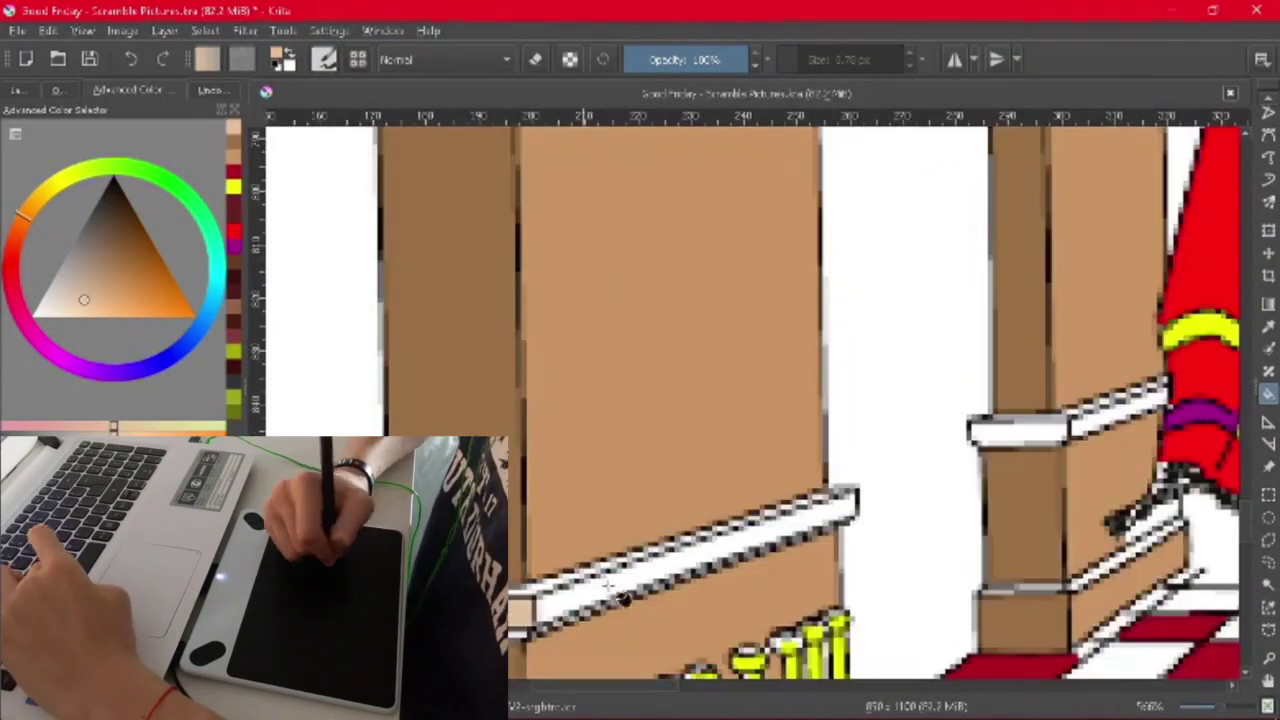
Fill the ledges and base mouldings of the temple pillars with pale beige
key("minus")
key("plus")
key("plus")
key("plus")
key("plus")
key("plus")
key("plus")
key("plus")
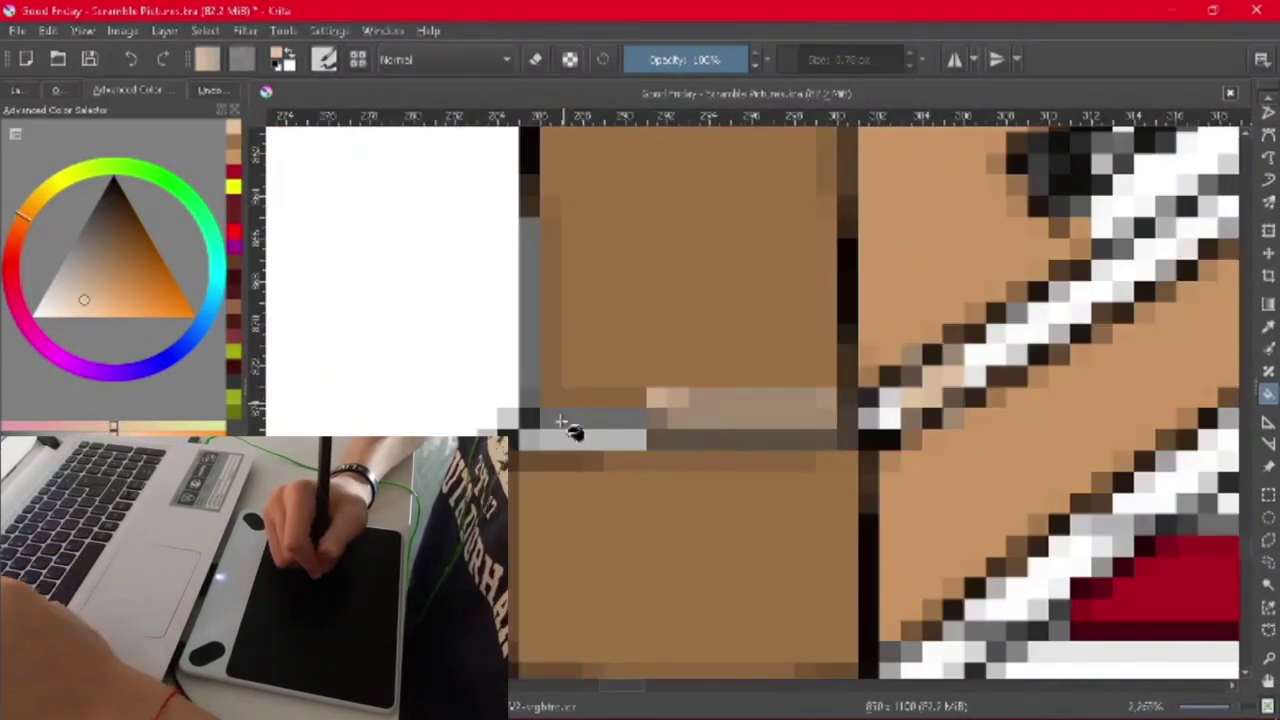
key("minus")
key("minus")
key("minus")
key("minus")
key("minus")
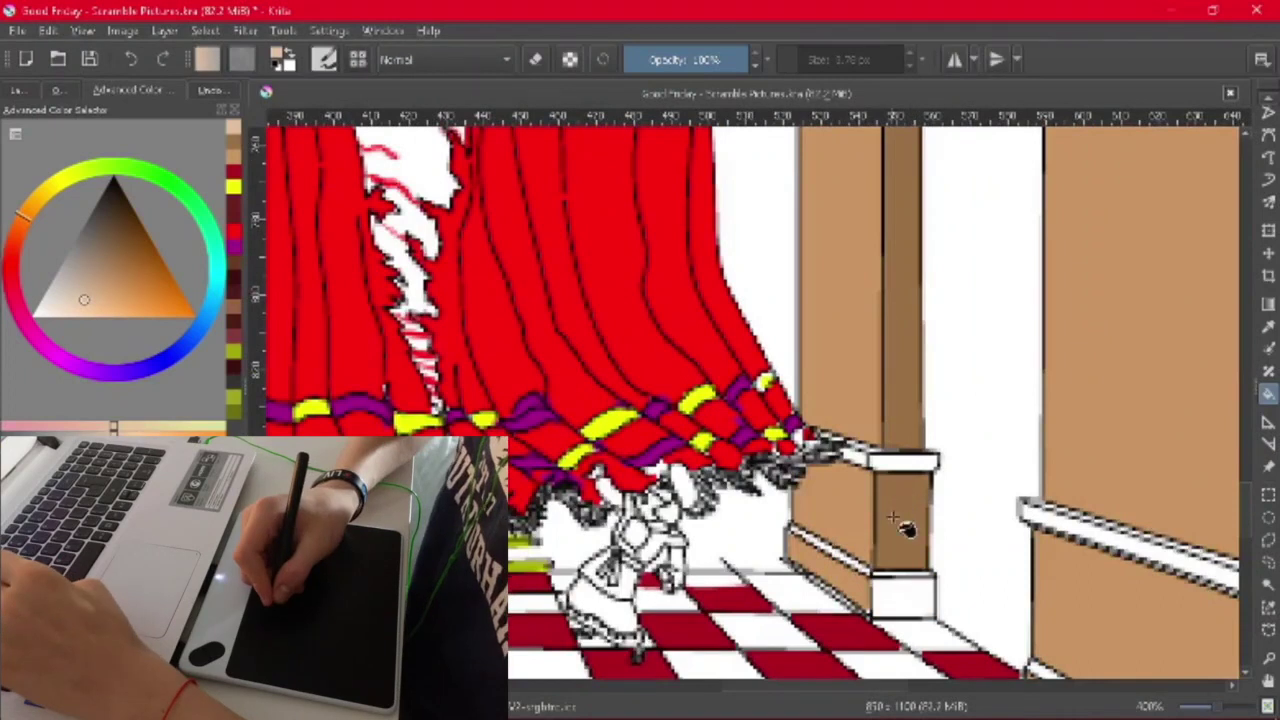
key("2")
key("plus")
Darken the menorah's yellow to olive and fill the left side of its stepped base with it
left_click(800, 470, "ctrl")
key("plus")
key("plus")
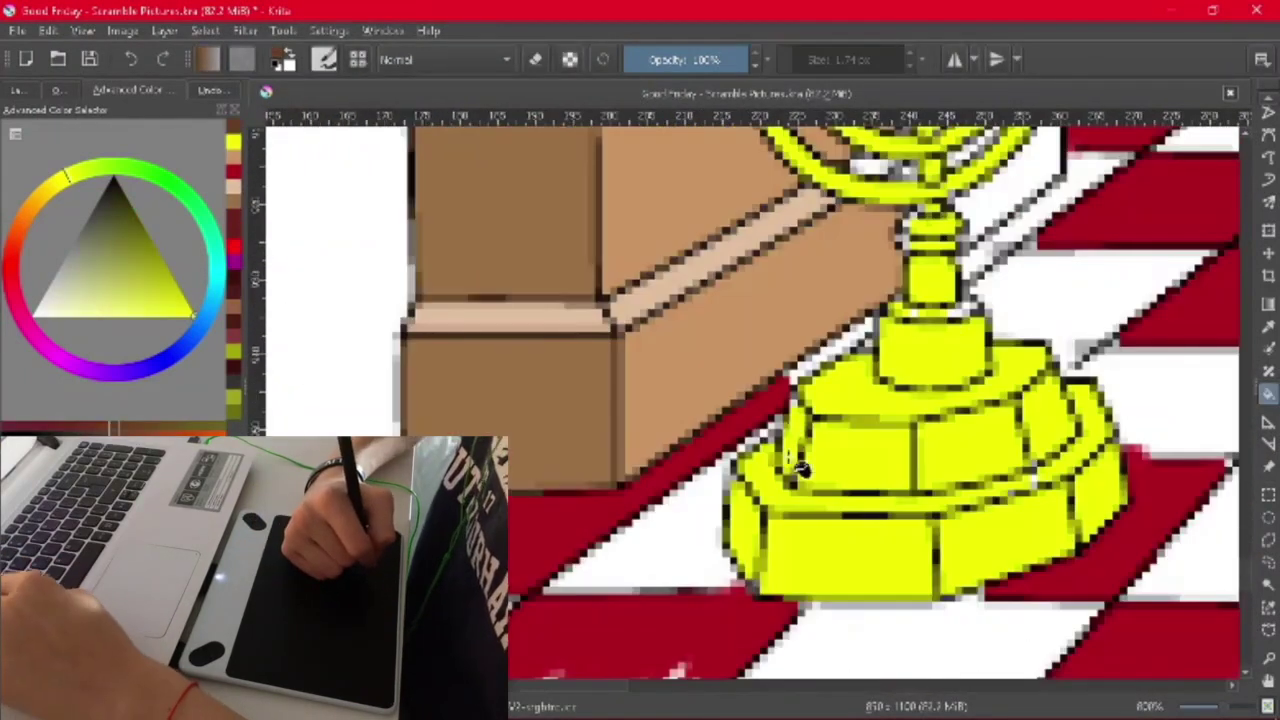
key("k")
key("k")
key("k")
left_click_drag(975, 502, 742, 465)
left_click_drag(850, 420, 894, 443)
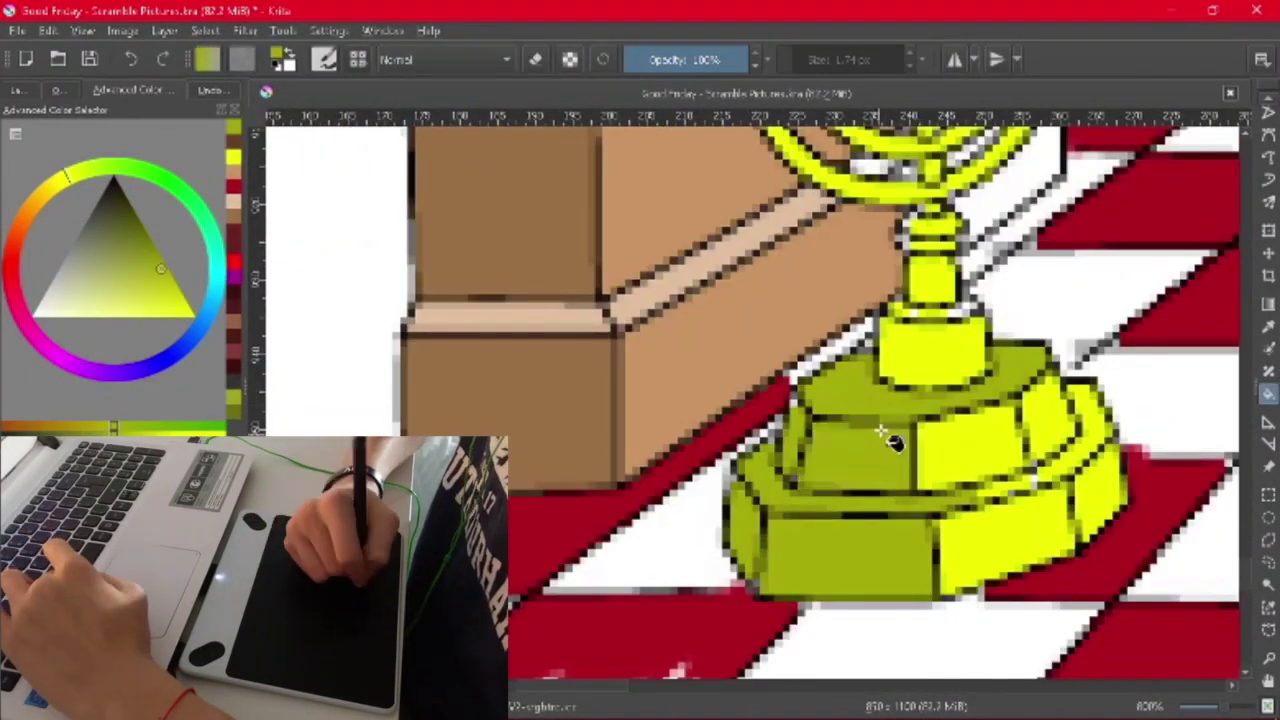
Shade the left half of the menorah's stem and its arms with olive yellow
scroll(894, 443, "up", 2)
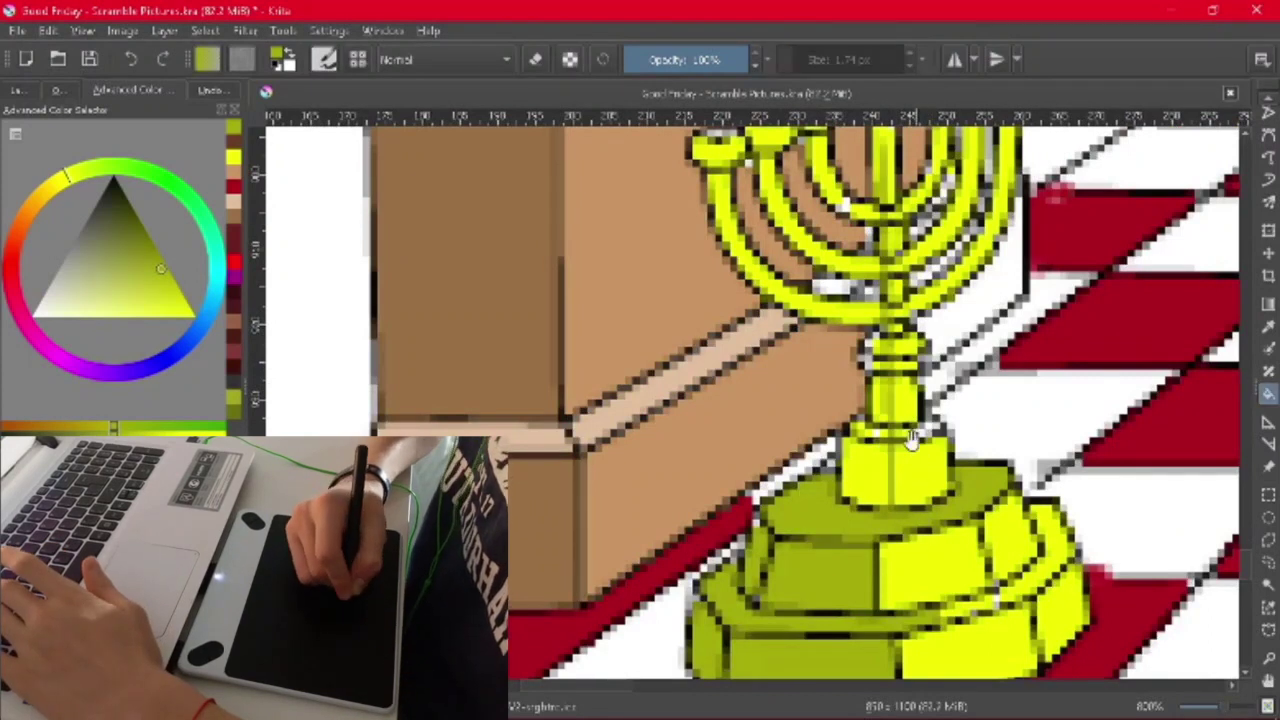
left_click_drag(912, 180, 862, 400)
left_click_drag(740, 452, 760, 430)
left_click_drag(760, 560, 760, 280)
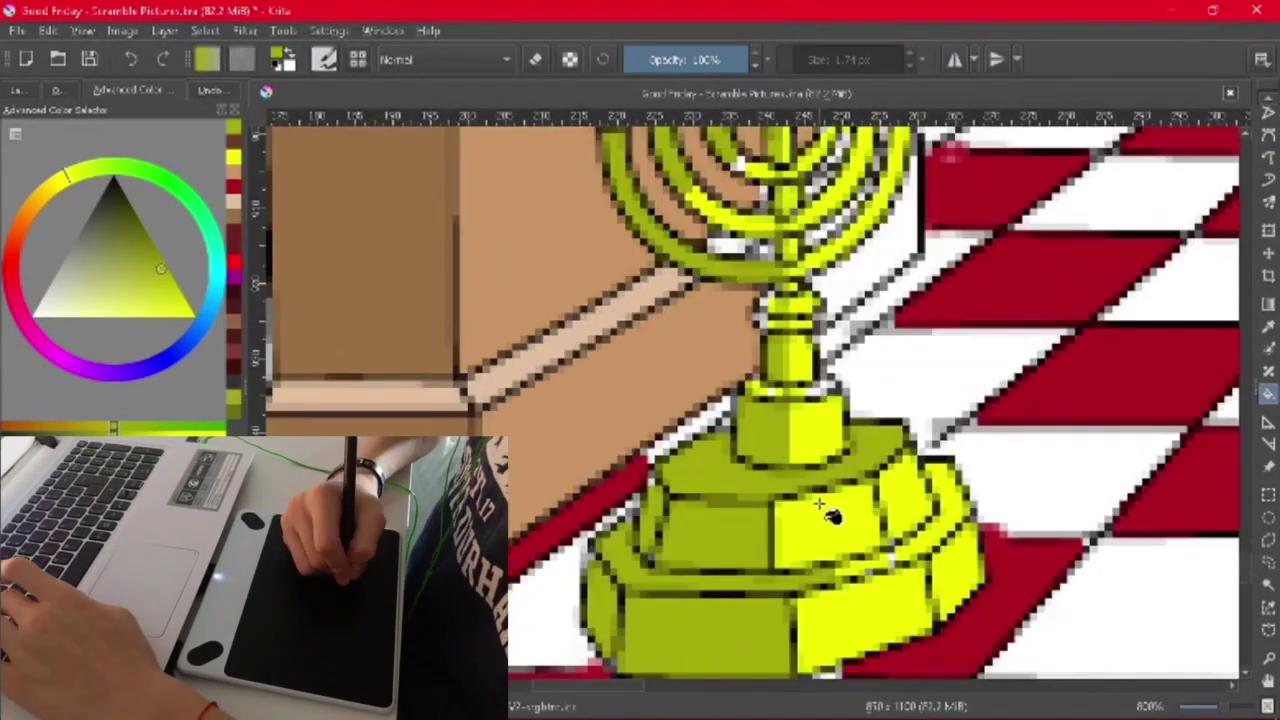
Shade the right sides of the two golden jars and of the chest's front with olive yellow
scroll(760, 400, "down", 5)
scroll(700, 308, "up", 5)
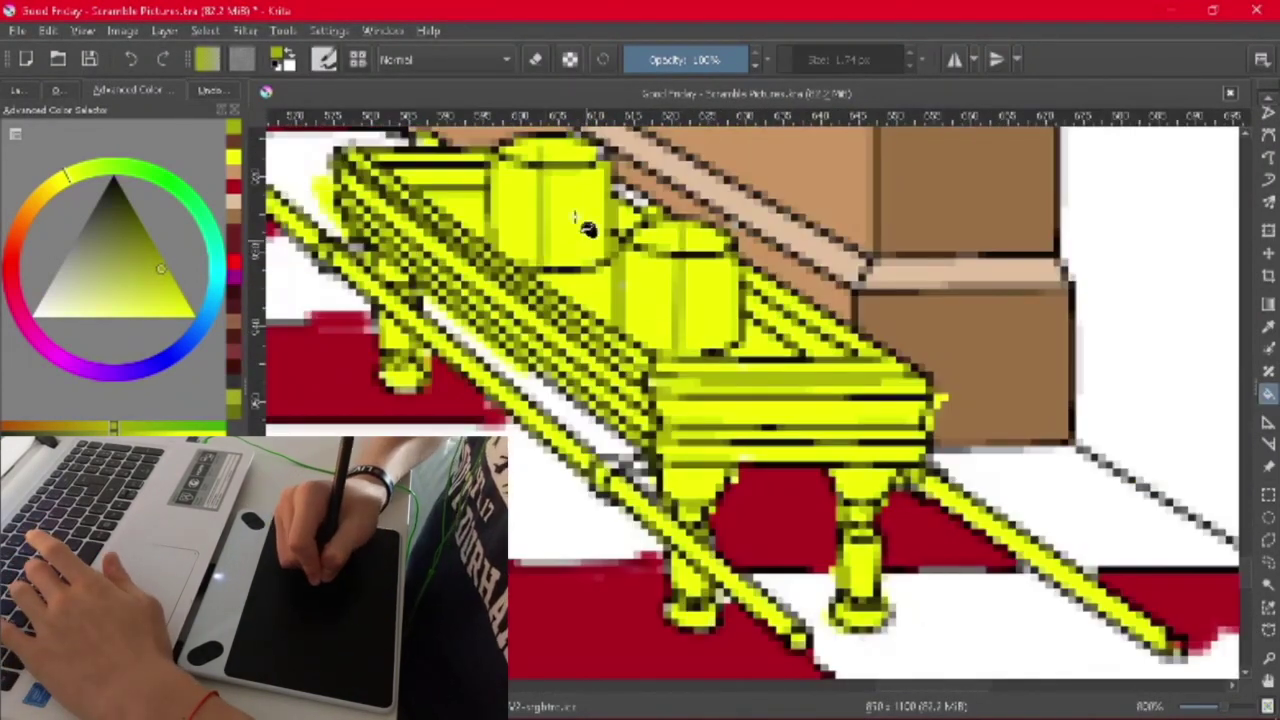
left_click_drag(588, 228, 590, 170)
left_click_drag(720, 240, 725, 340)
mouse_move(796, 430)
left_mouse_down()
mouse_move(905, 410)
mouse_move(851, 403)
mouse_move(880, 455)
left_mouse_up()
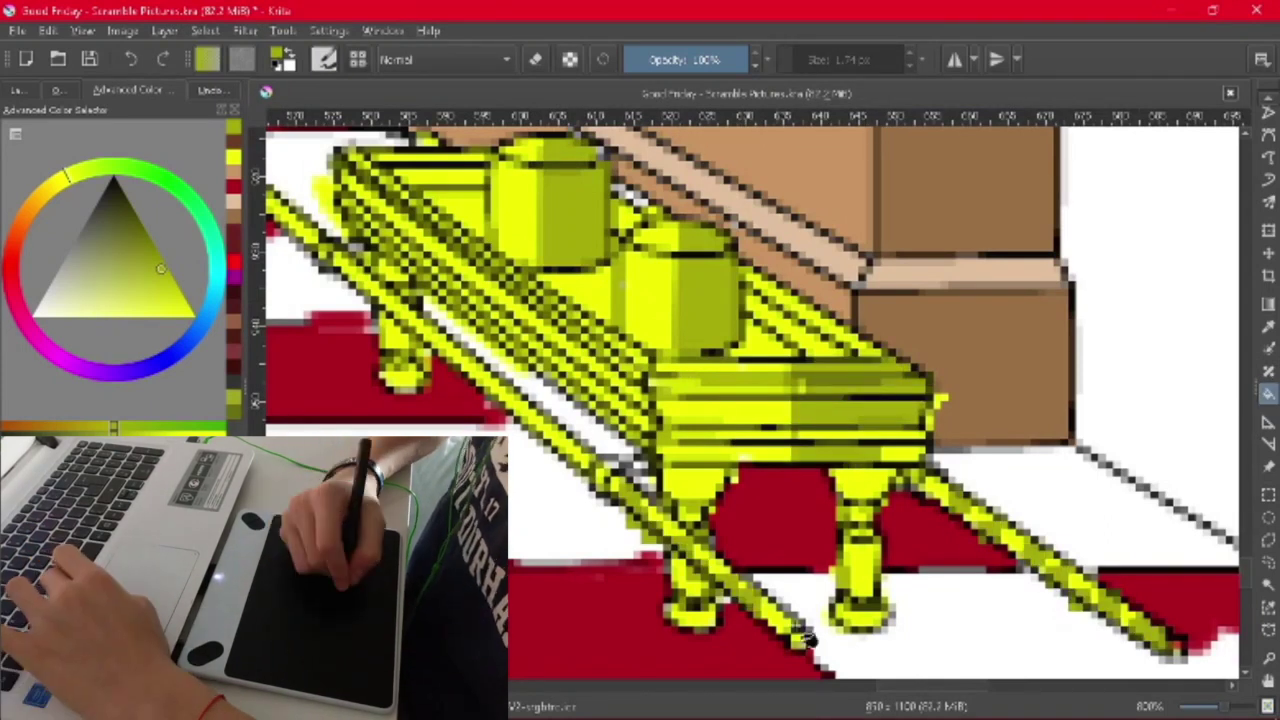
Pick dark maroon and fill the wall recess between the right-hand pillars with it
scroll(762, 617, "down", 5)
scroll(780, 400, "up", 2)
left_click(235, 313)
scroll(1031, 251, "down", 3)
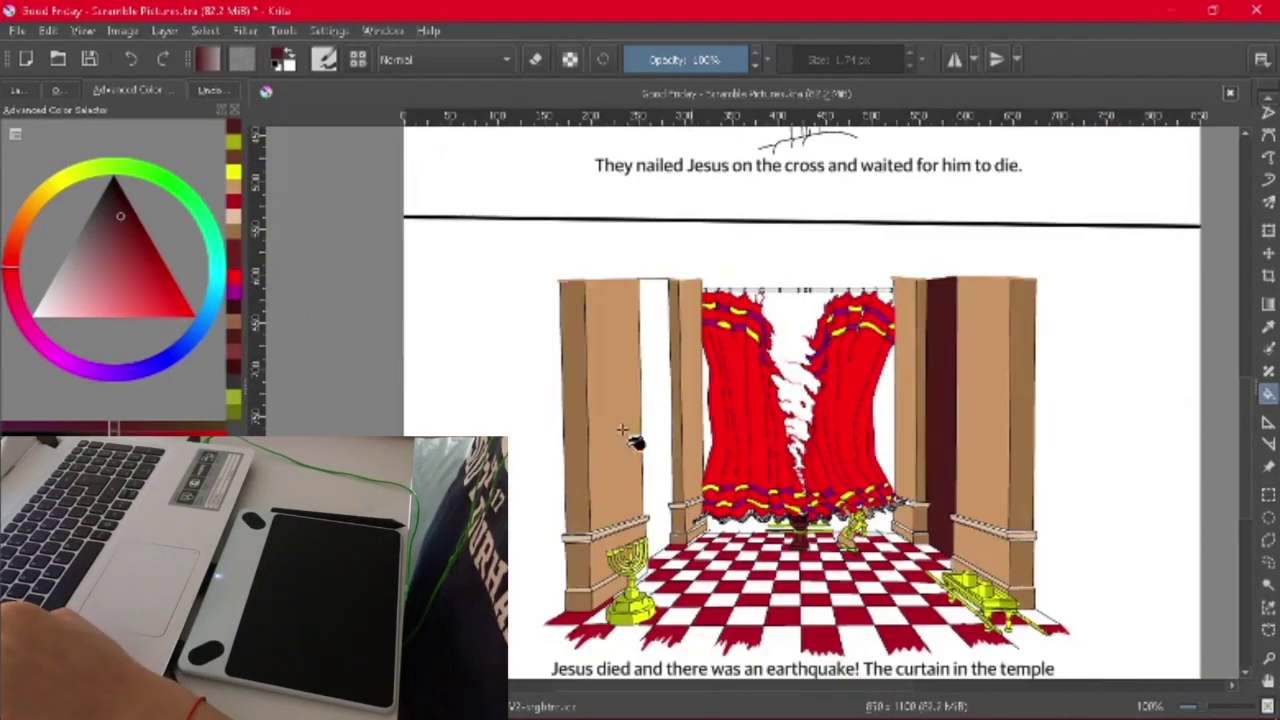
Paint a dark maroon background behind the torn curtain on a layer beneath the color layer
scroll(915, 483, "up", 2)
mouse_move(790, 190)
left_mouse_down()
mouse_move(800, 420)
mouse_move(770, 235)
mouse_move(700, 528)
left_mouse_up()
left_click(18, 90)
scroll(790, 440, "down", 3)
scroll(790, 435, "up", 3)
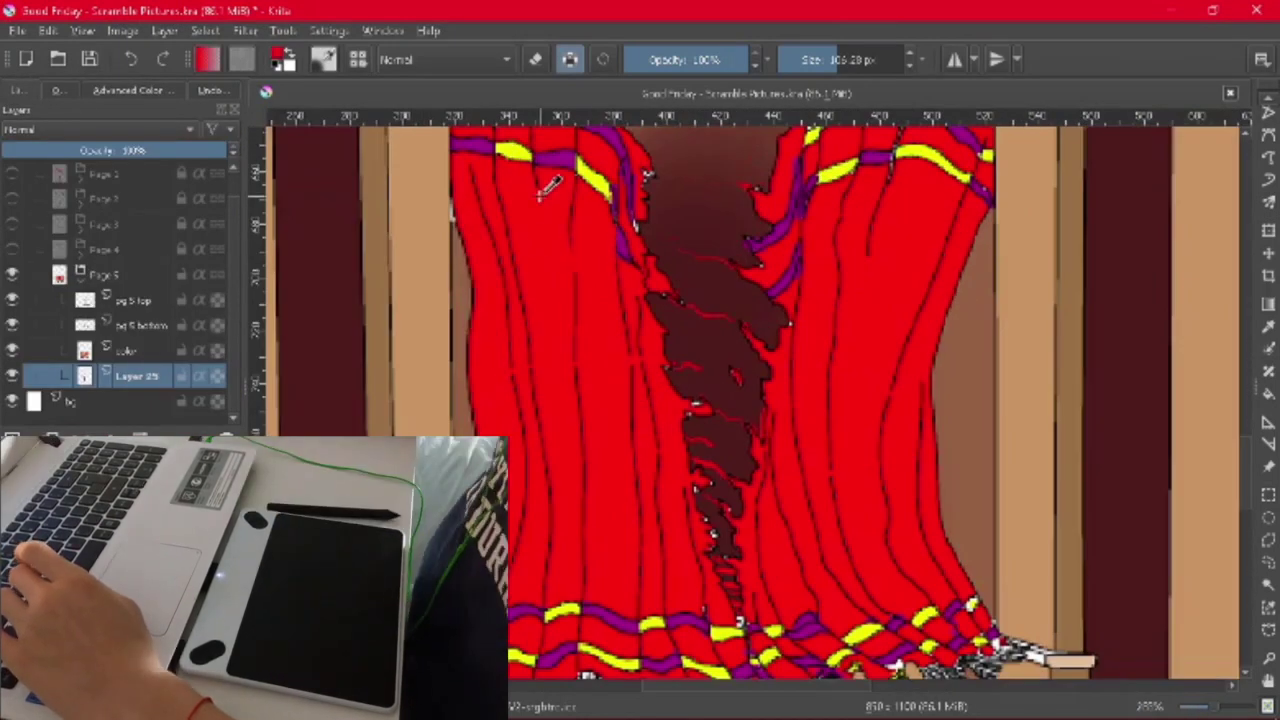
Rename the background layer beneath the curtain as color and open the upper color layer's list of commands
left_click(127, 90)
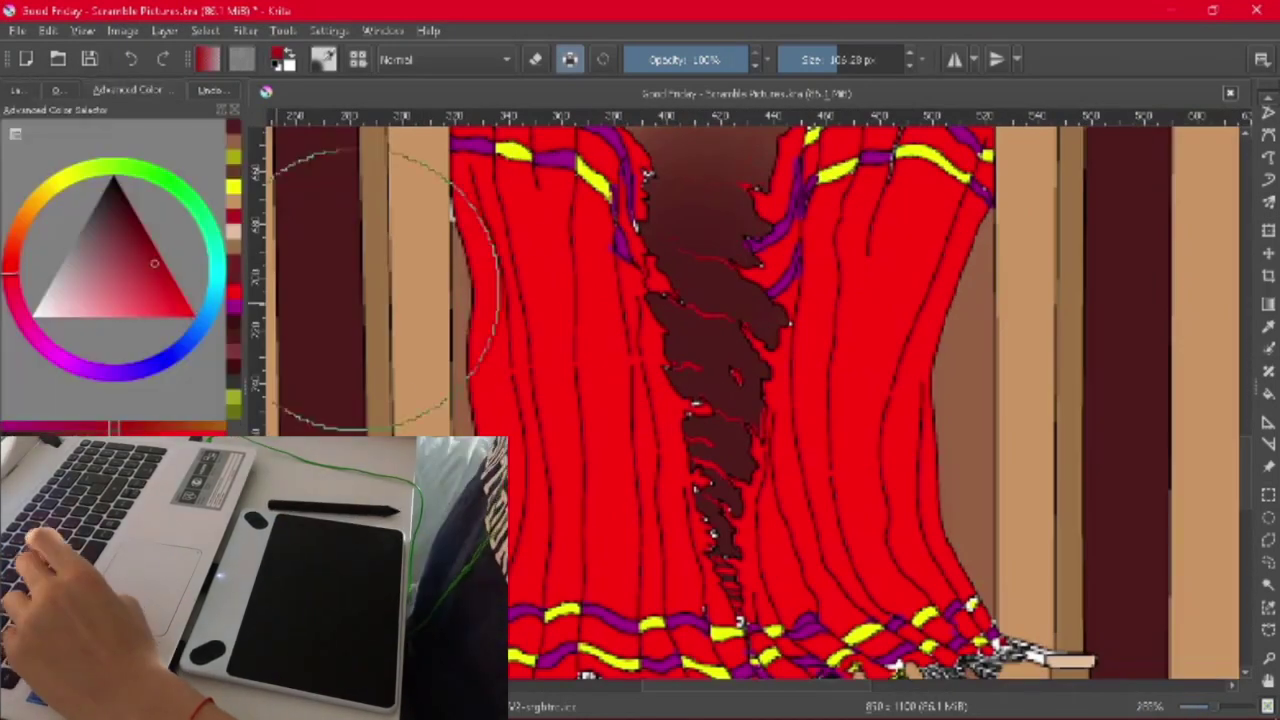
left_click(18, 90)
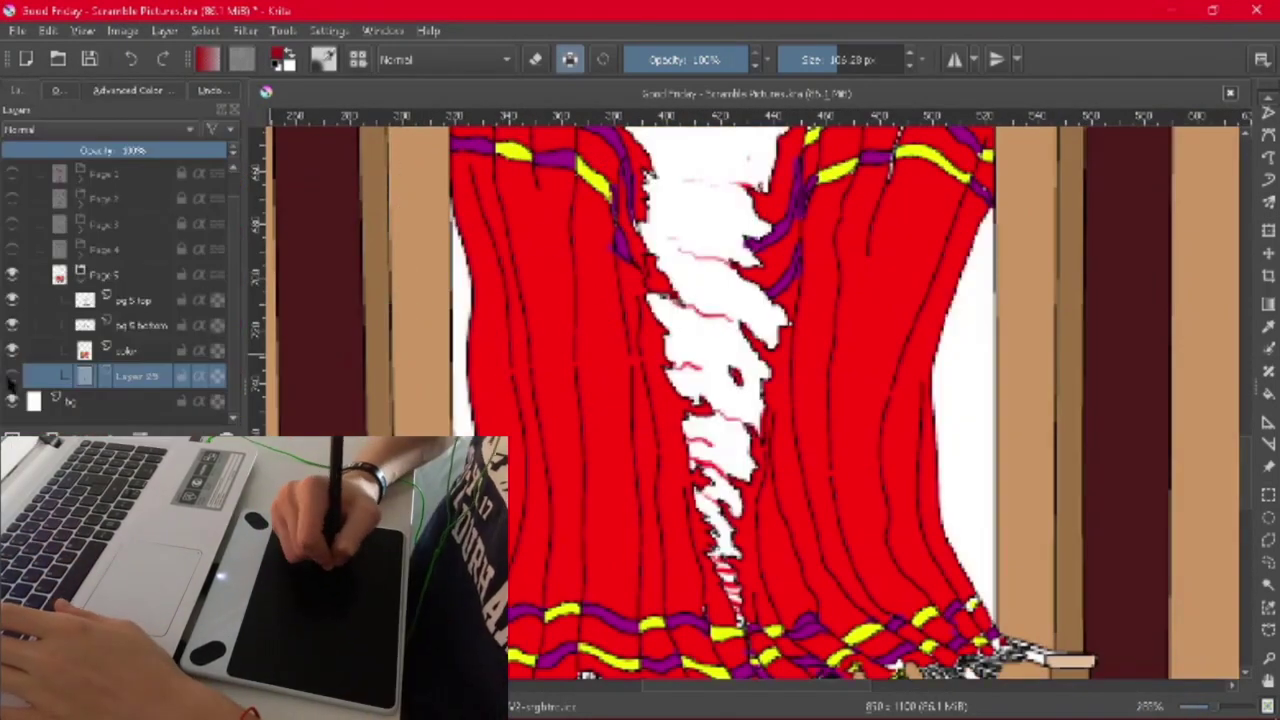
left_click(150, 350)
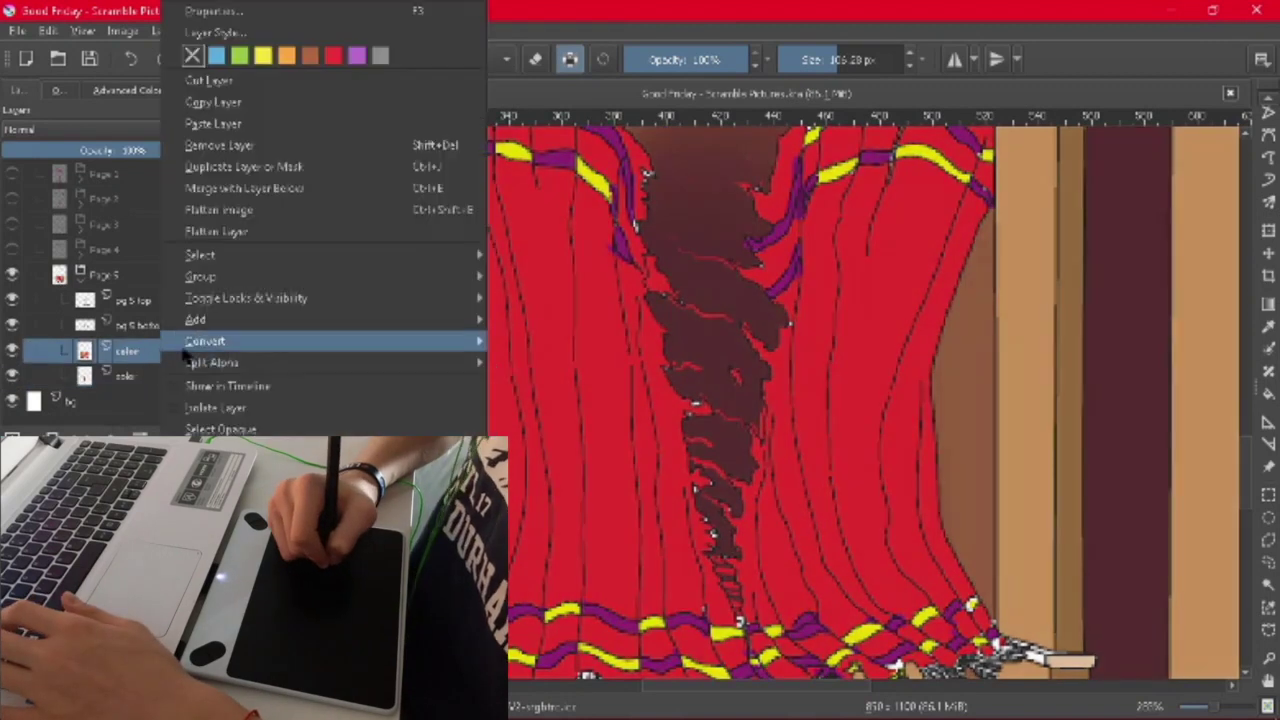
Fill the wooden beams of the cross in the crucifixion scene with brown
key("minus")
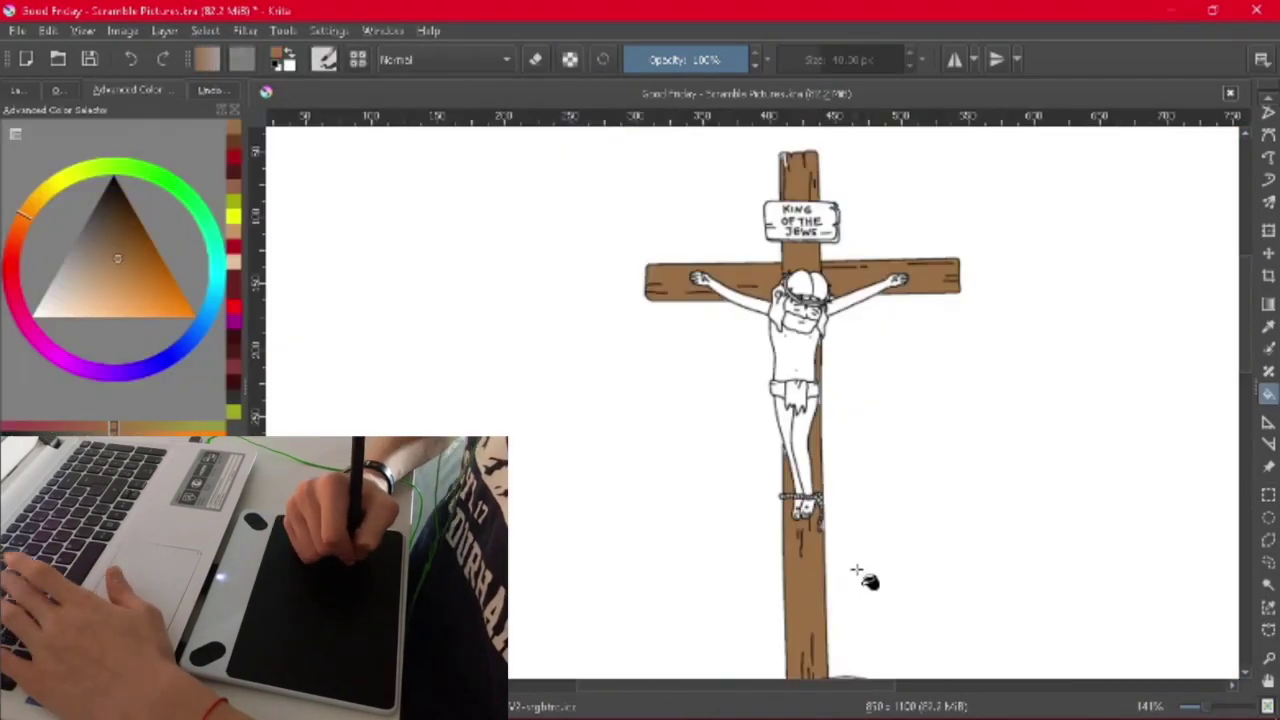
key("minus")
key("minus")
key("minus")
key("plus")
key("plus")
key("plus")
key("plus")
key("plus")
key("minus")
key("minus")
key("minus")
key("plus")
key("plus")
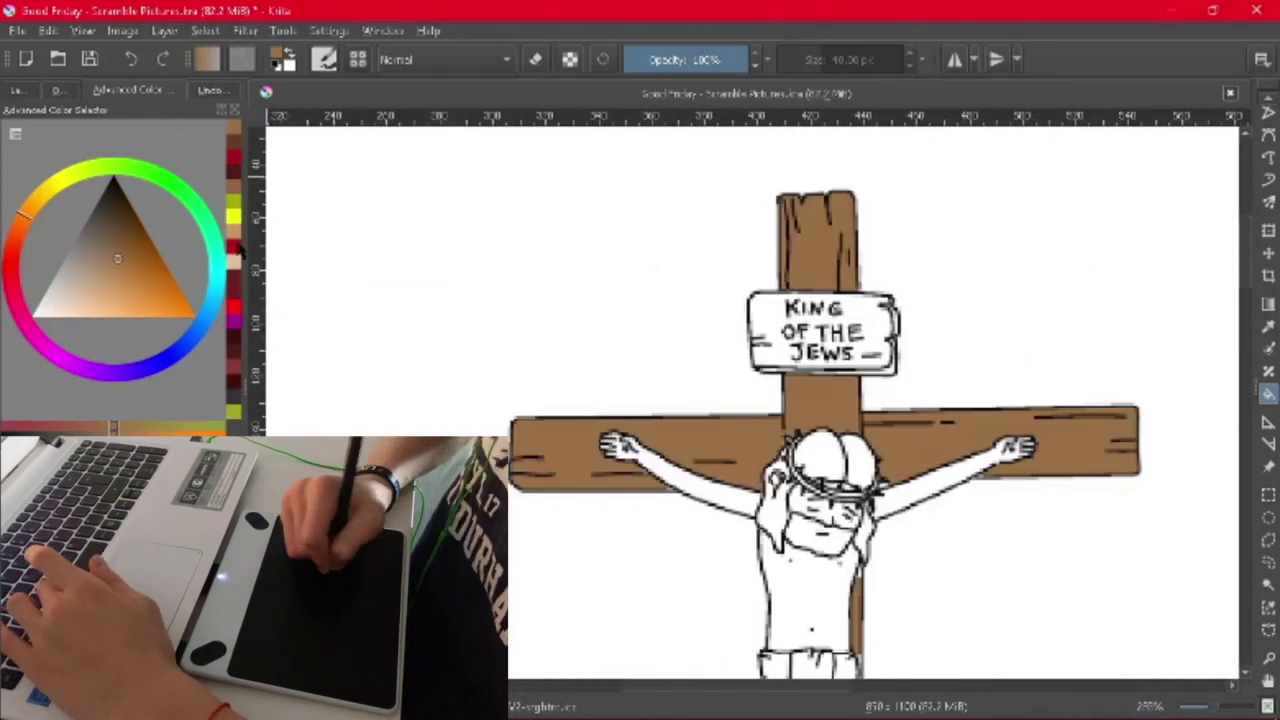
Fill the King of the Jews sign on the cross with light brown
left_click_drag(885, 360, 760, 300)
mouse_move(677, 300)
left_mouse_down()
mouse_move(880, 365)
mouse_move(880, 350)
left_mouse_up()
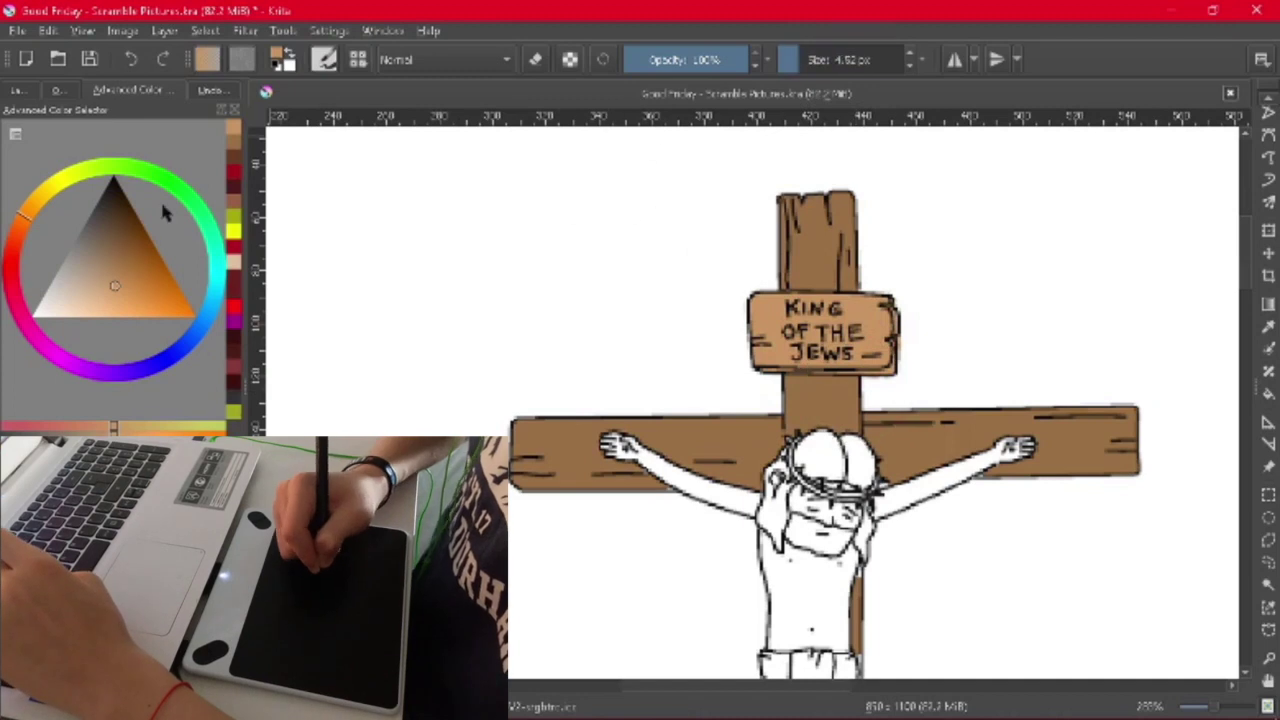
Shade the upright beam of the cross just below the King of the Jews sign with a darker brown
left_click(122, 231)
left_click_drag(776, 388, 824, 387)
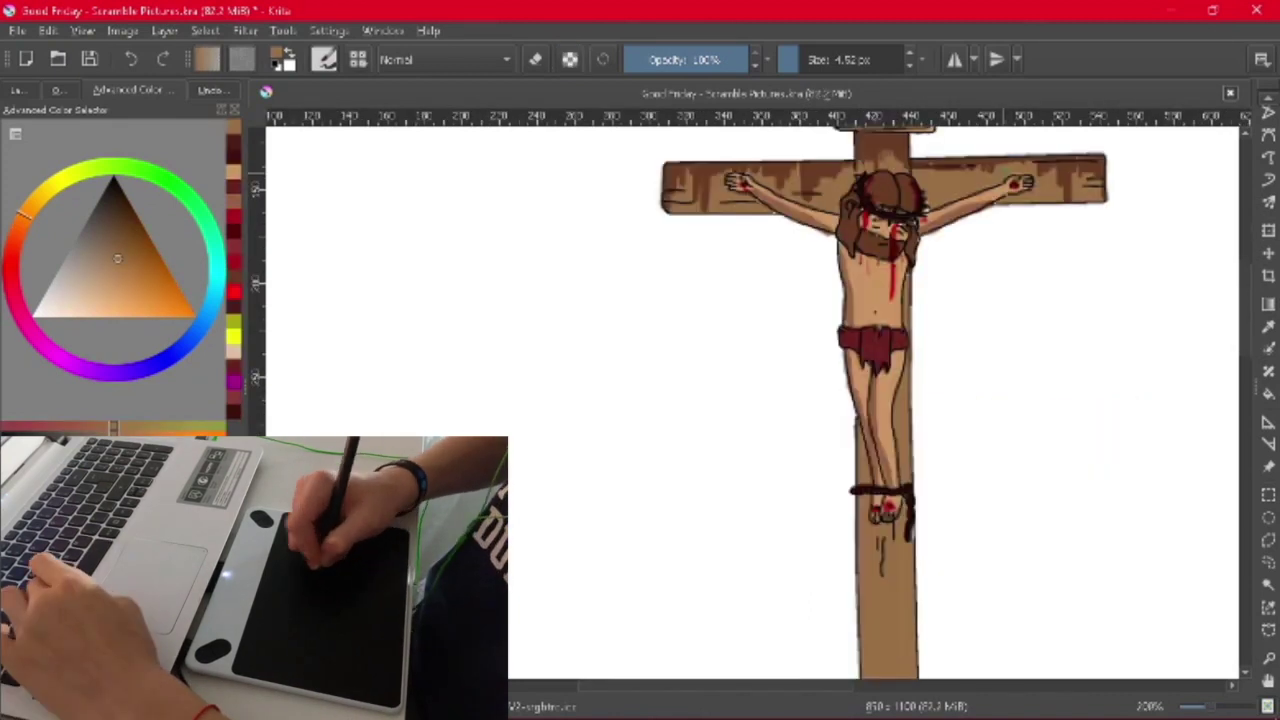
Paint a green grassy mound behind the base of the cross on its left side, above the caption
key("minus")
key("plus")
left_click(128, 222)
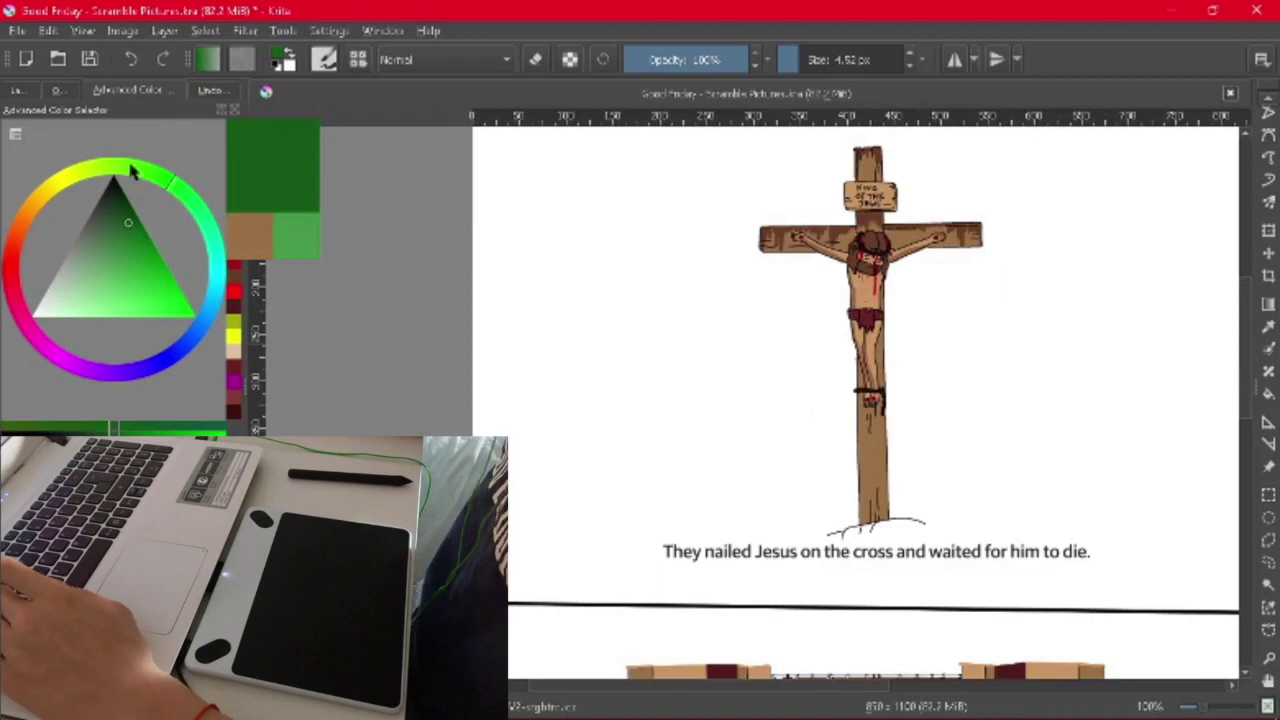
key("plus")
key("plus")
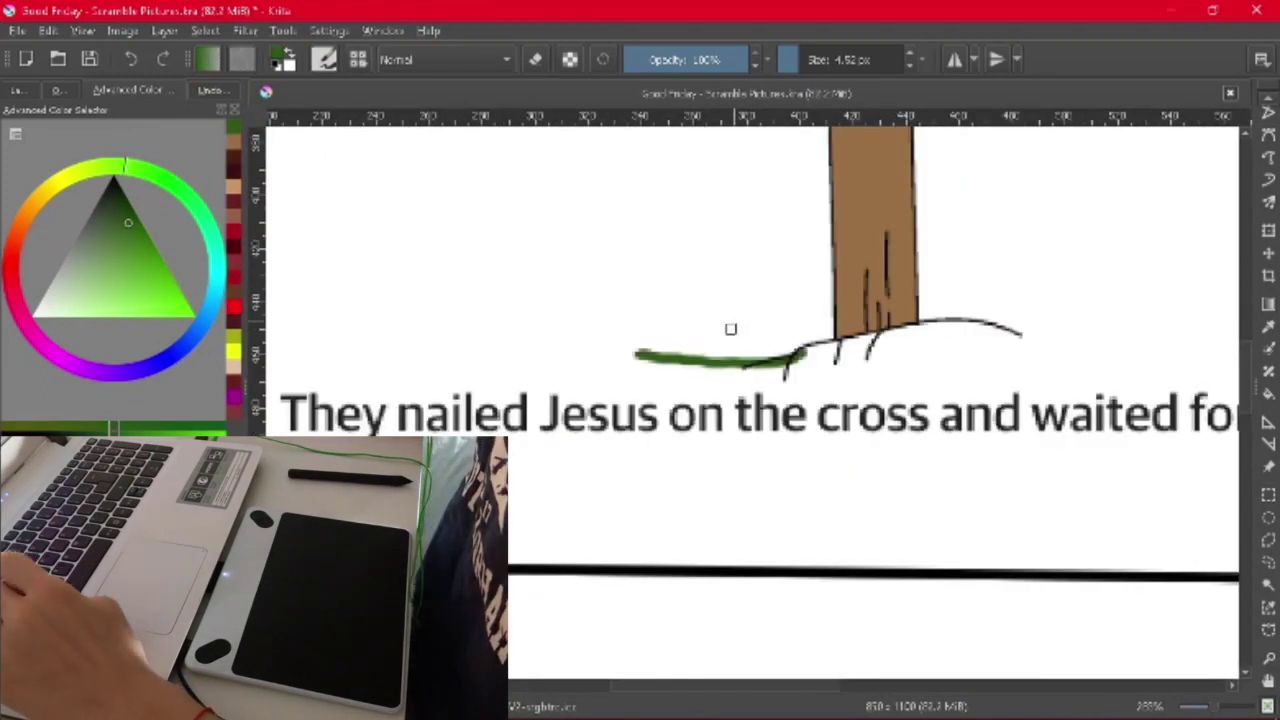
left_click(711, 366)
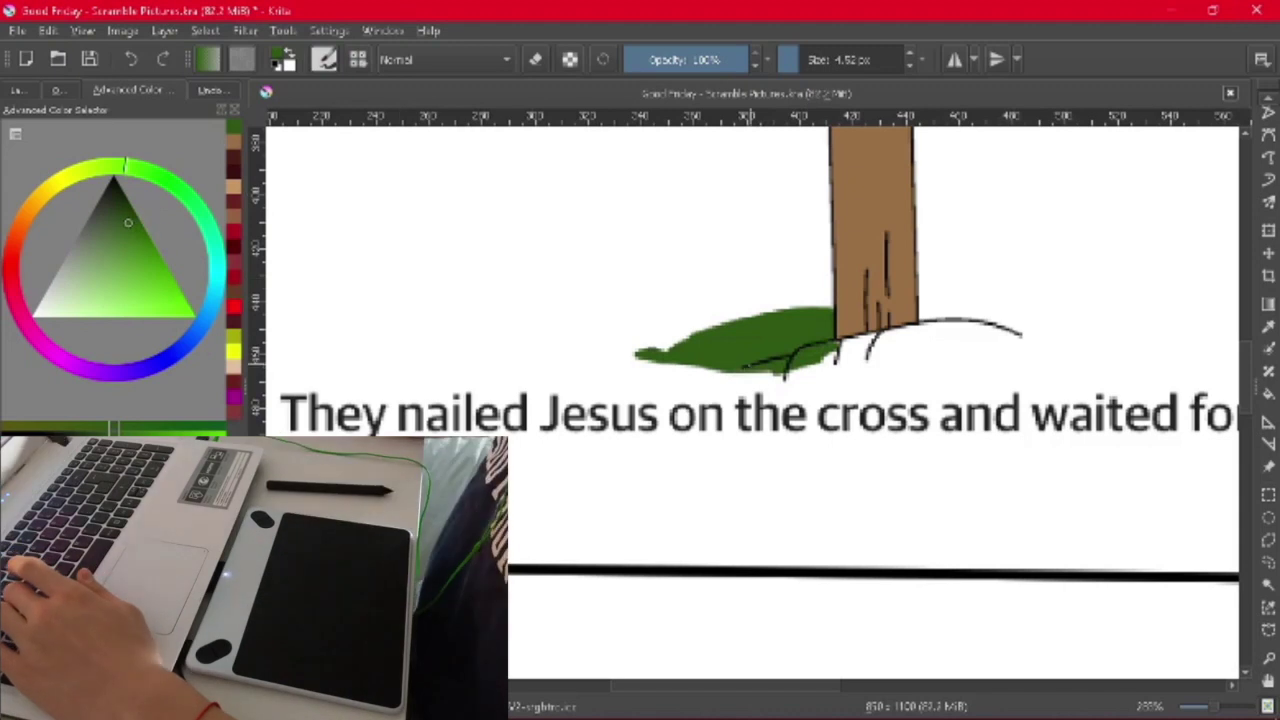
Paint the front ground mound around the foot of the cross in dark olive green, extending past both sides of the beam
left_click(122, 206)
left_click(82, 170)
left_click(765, 374)
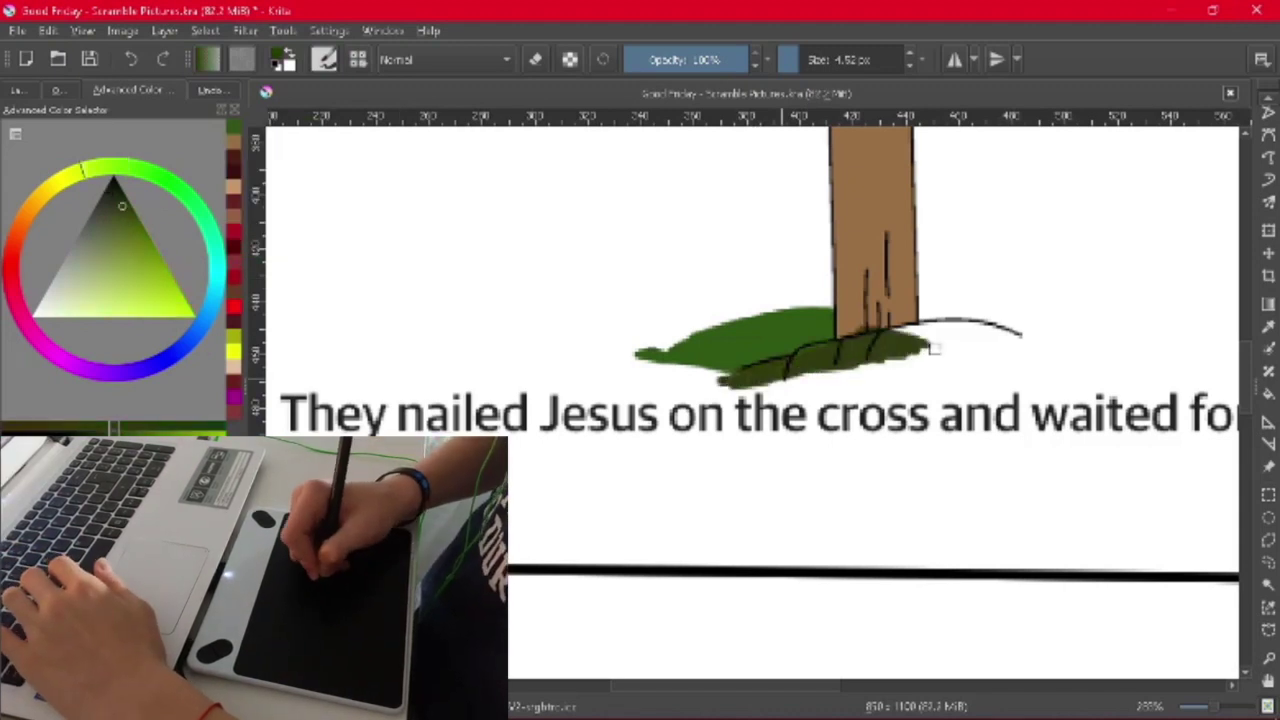
key("ctrl+z")
key("f")
left_click(910, 368)
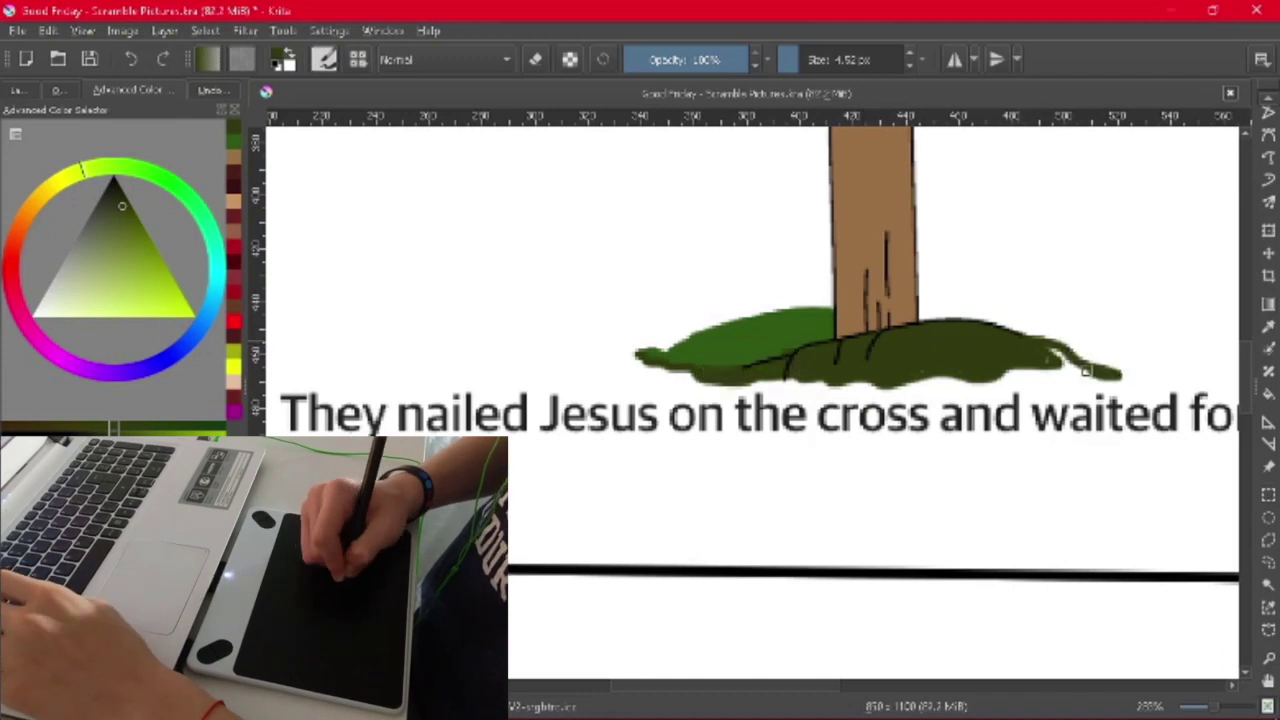
Lock the layer's transparency and shade the green mound behind the cross with semi-transparent black
scroll(874, 429, "up", 3)
scroll(874, 429, "up", 3)
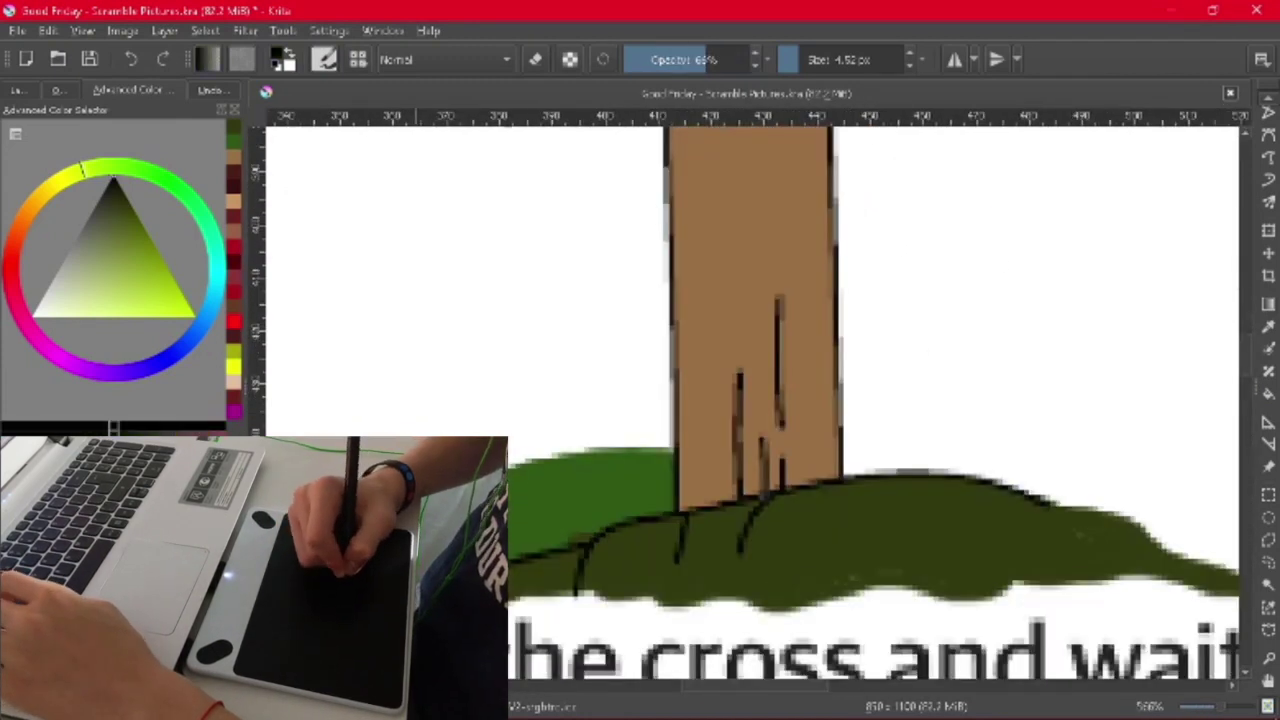
left_click(569, 59)
left_click_drag(570, 475, 601, 515)
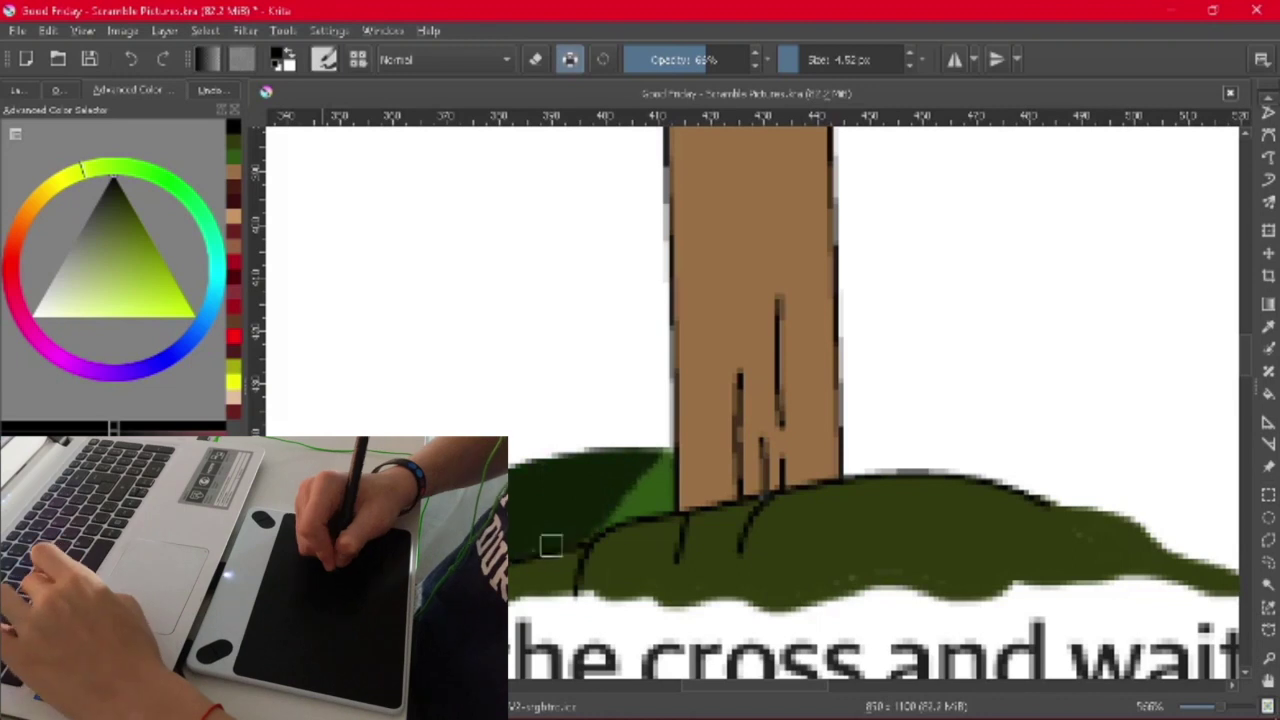
scroll(789, 403, "down", 5)
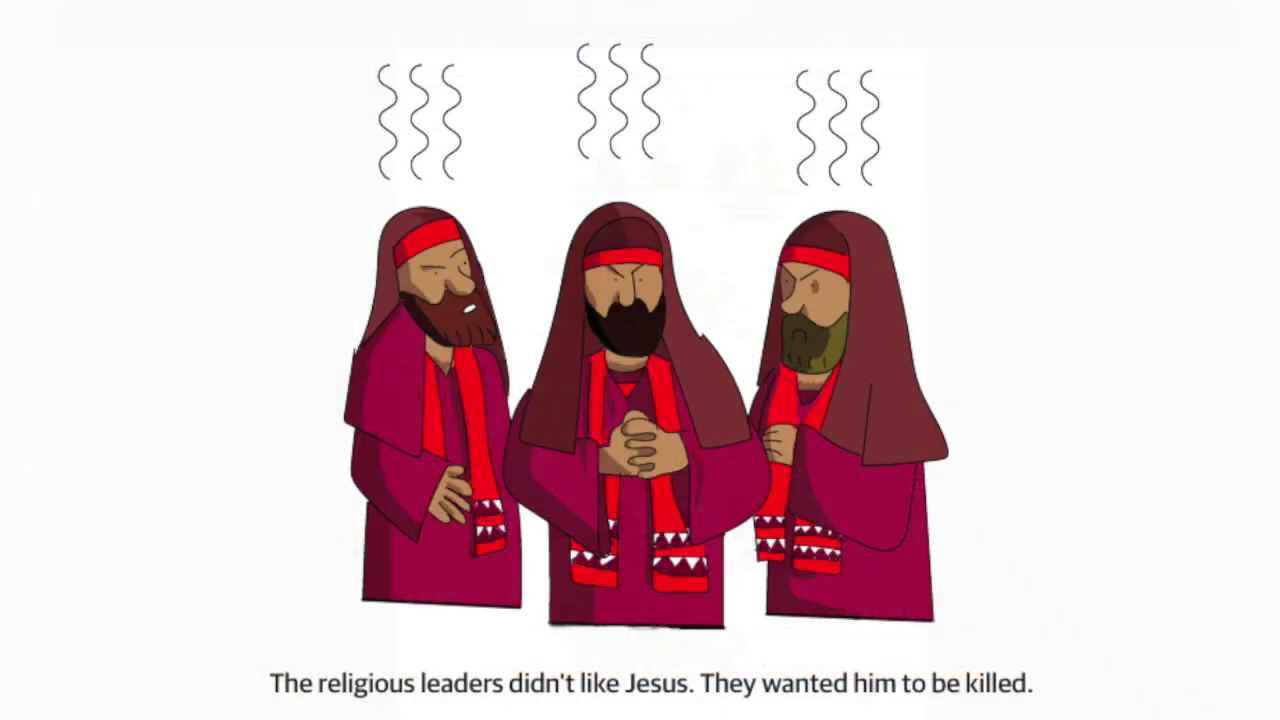